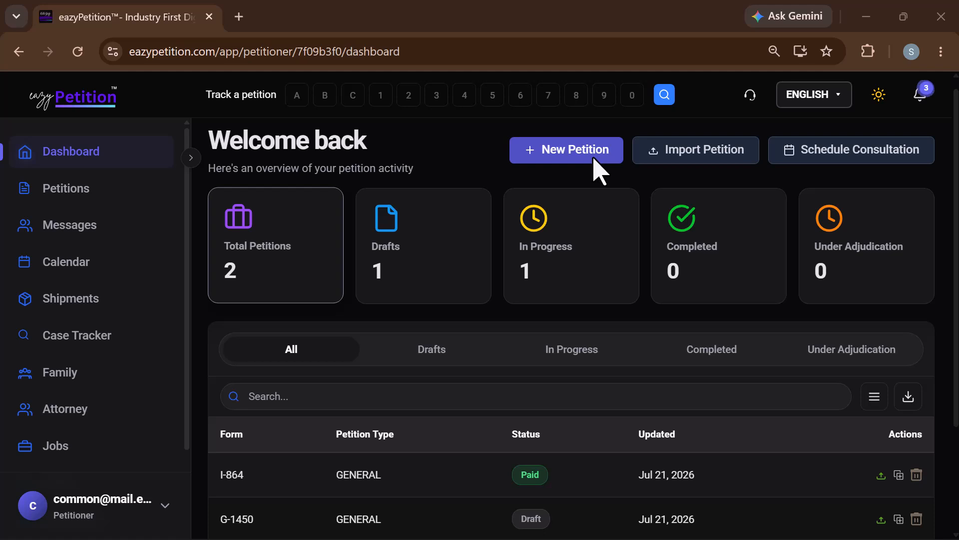
Start a new petition, search the forms for I-130, and select the Application for U.S. Citizen form.
{"action": "left_click", "coordinate": [594, 159]}
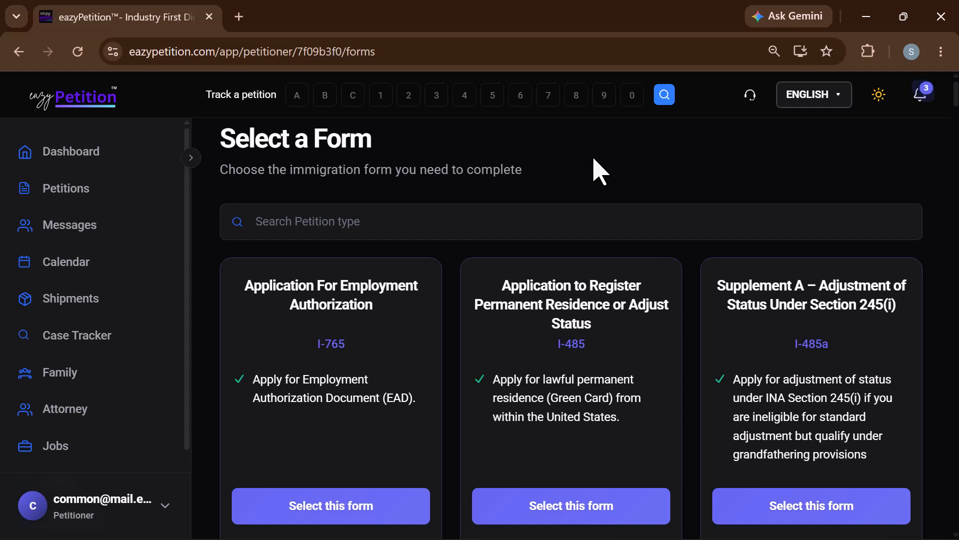
{"action": "left_click", "coordinate": [485, 221]}
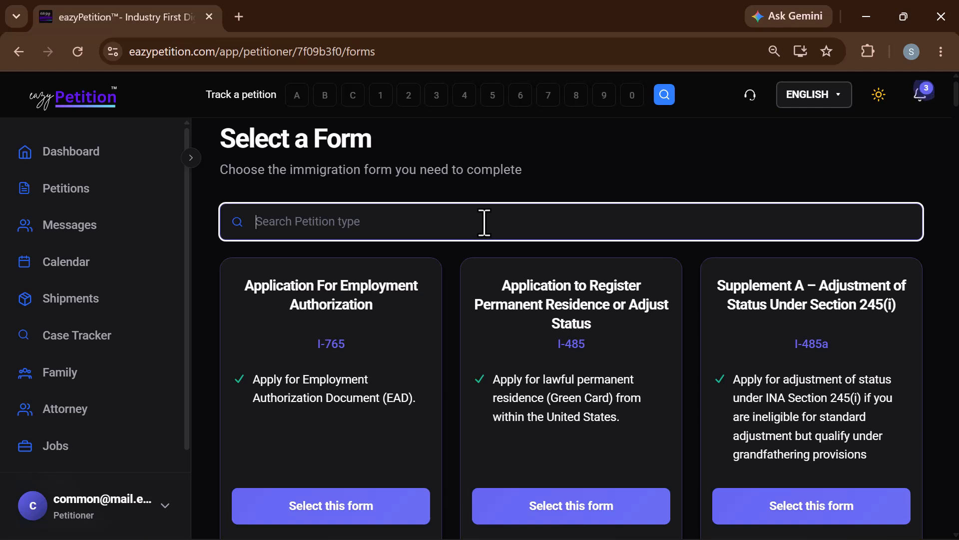
{"action": "type", "text": "I-130"}
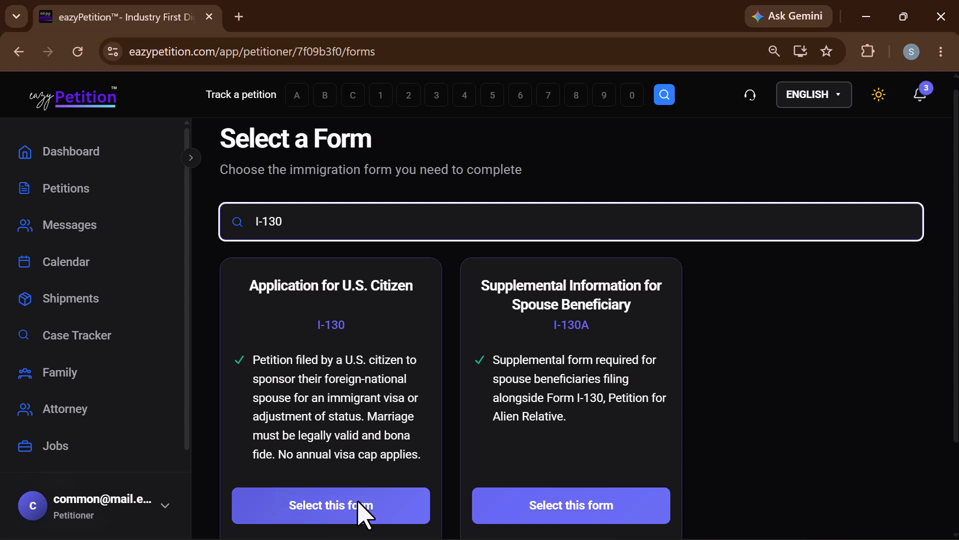
{"action": "left_click", "coordinate": [363, 512]}
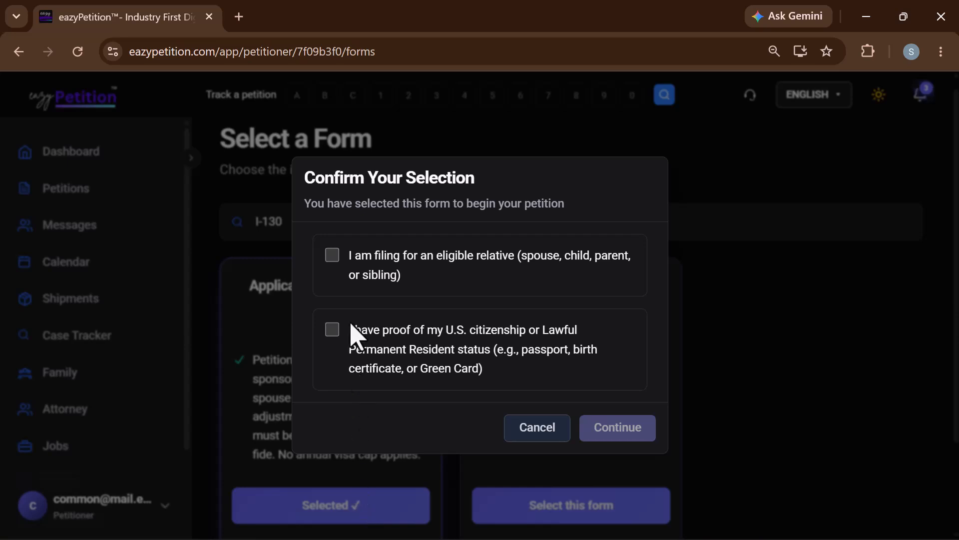
Confirm filing for an eligible relative and having proof of U.S. citizenship or permanent residence, and continue to the petition.
{"action": "left_click", "coordinate": [332, 258]}
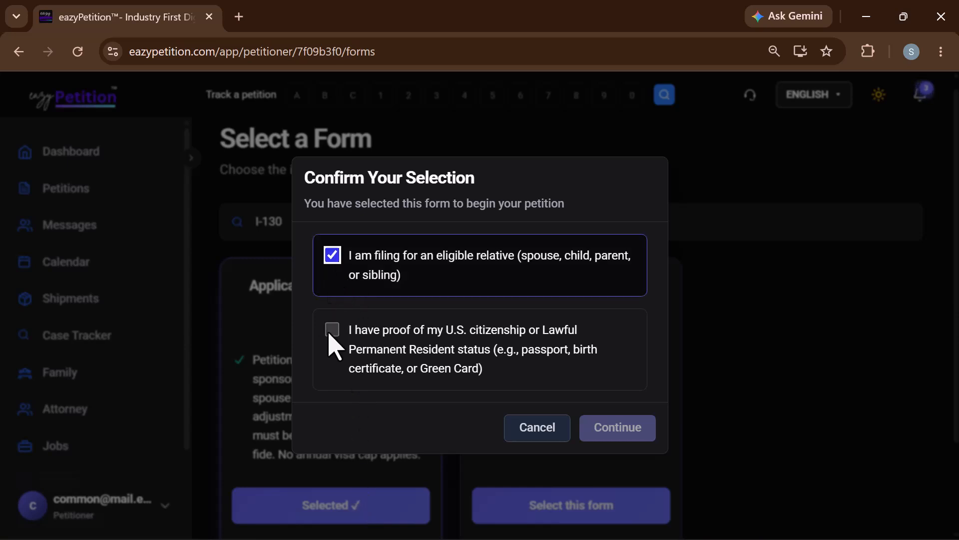
{"action": "left_click", "coordinate": [332, 358]}
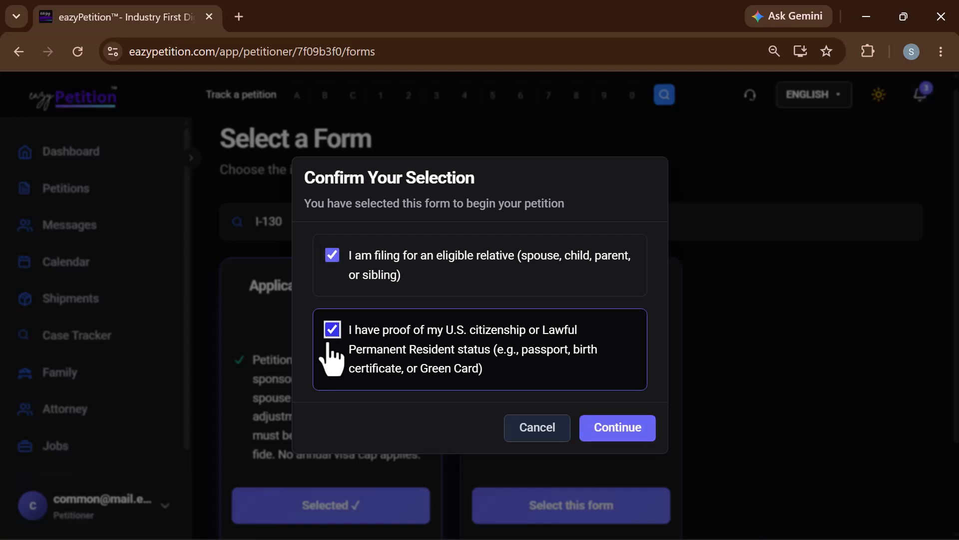
{"action": "left_click", "coordinate": [618, 429]}
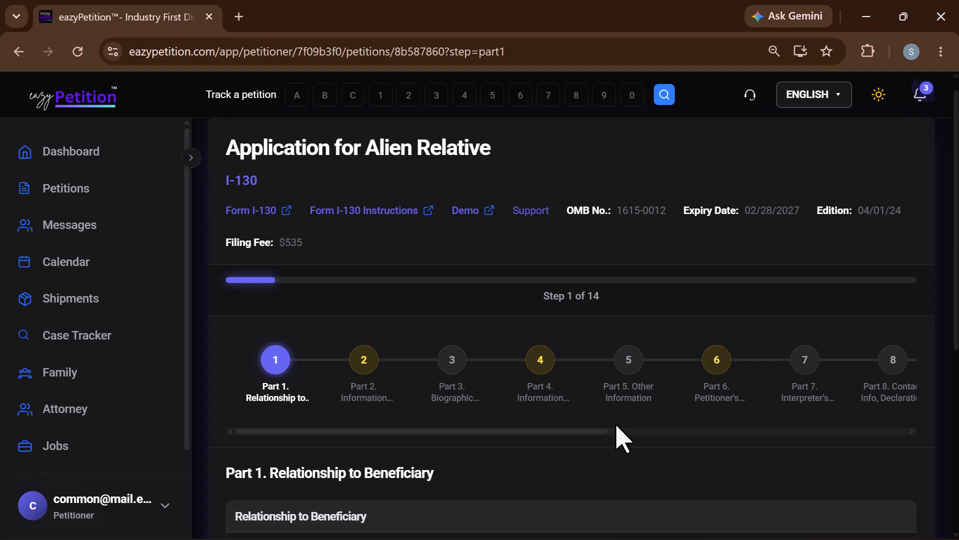
View the official Form I-130 PDF in full screen for reference and return to the online petition.
{"action": "left_click", "coordinate": [278, 211]}
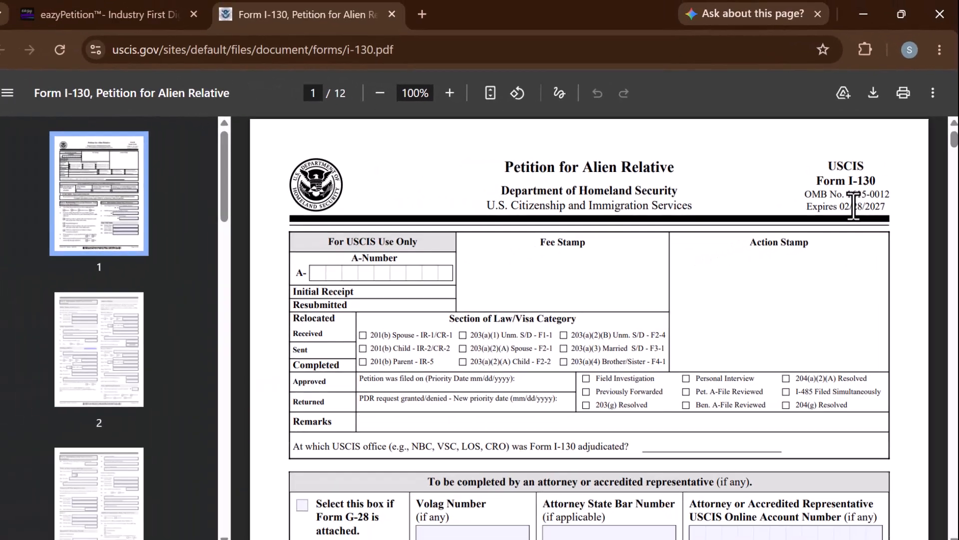
{"action": "key", "text": "F11"}
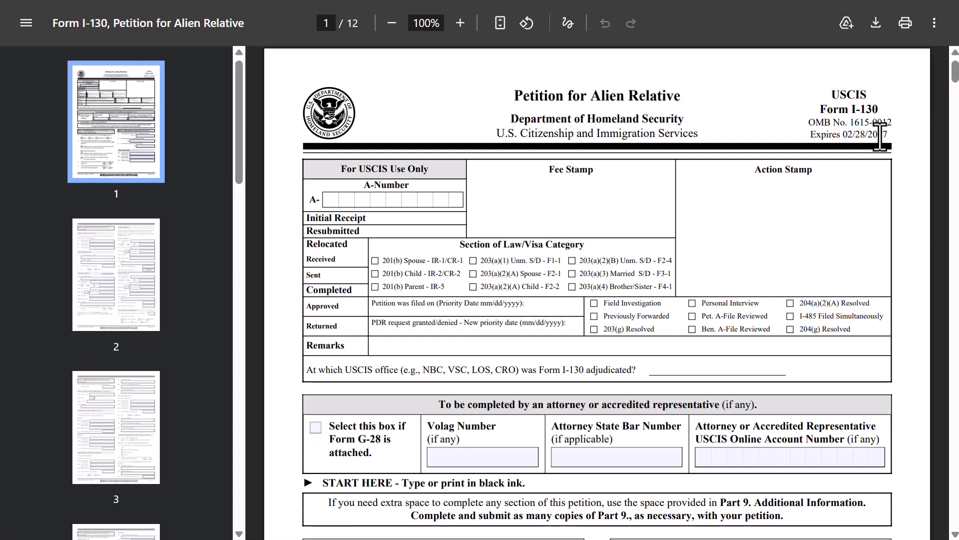
{"action": "key", "text": "alt+Tab"}
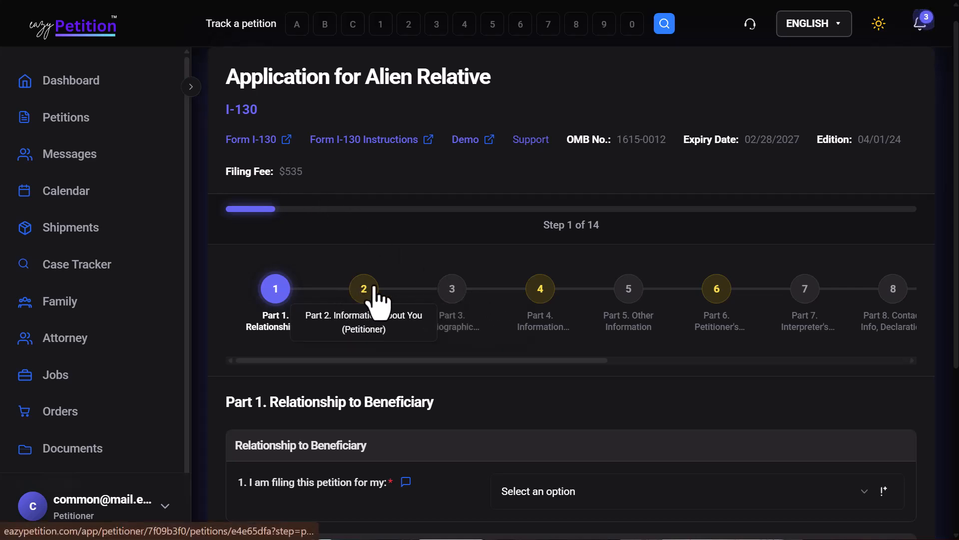
View the petition's Part 4, Information About Beneficiary, and return to Part 1.
{"action": "left_click", "coordinate": [452, 299]}
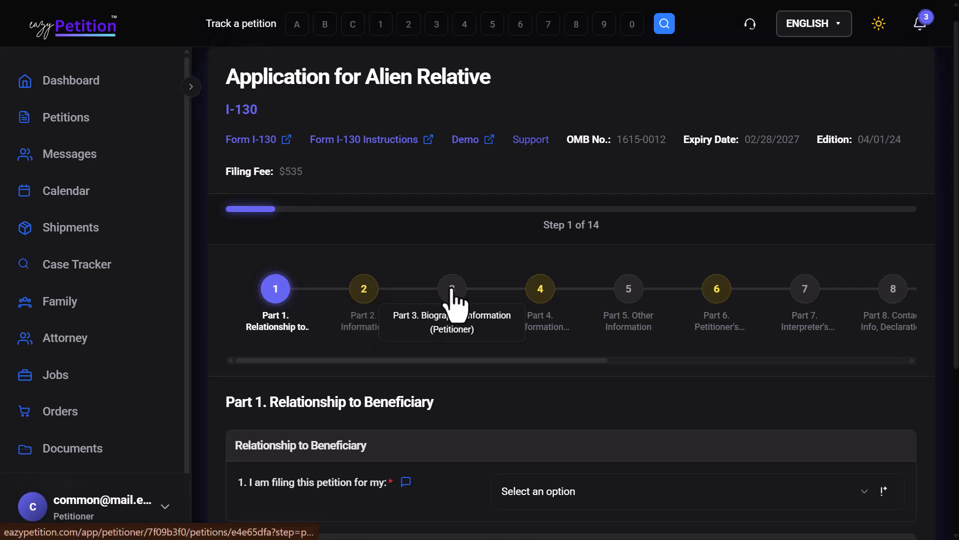
{"action": "left_click", "coordinate": [543, 292]}
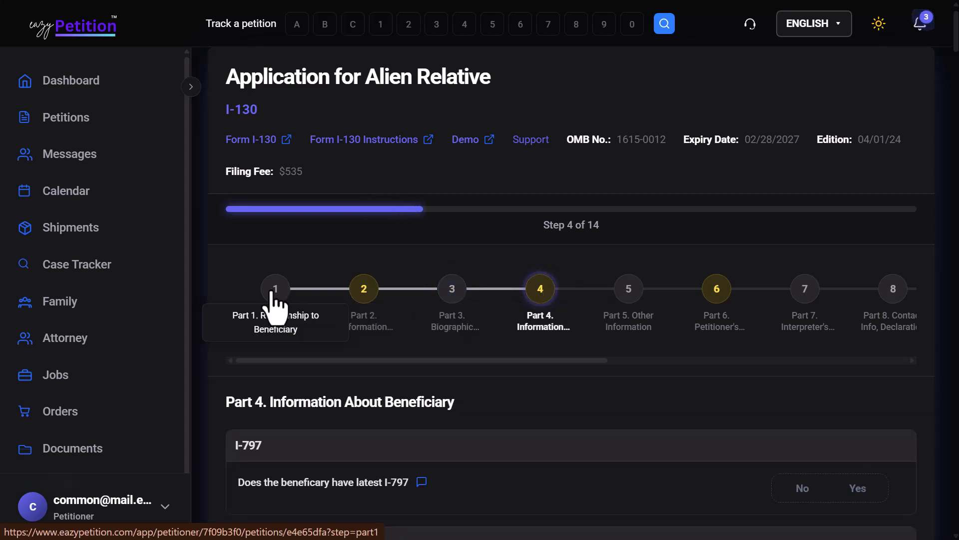
{"action": "left_click", "coordinate": [274, 300]}
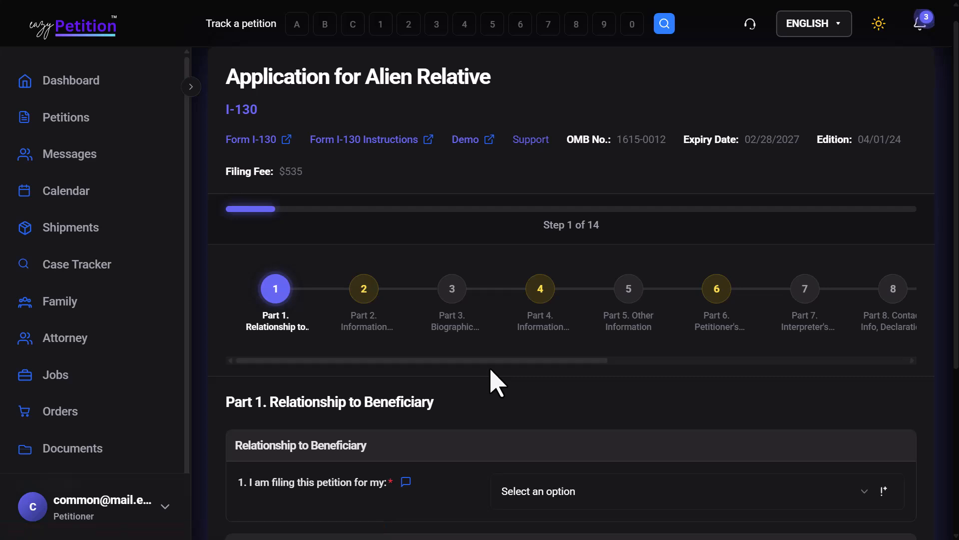
In Part 1, try Spouse as the relative the petition is filed for and change it to Parent.
{"action": "scroll", "coordinate": [493, 382], "scroll_direction": "down", "scroll_amount": 3}
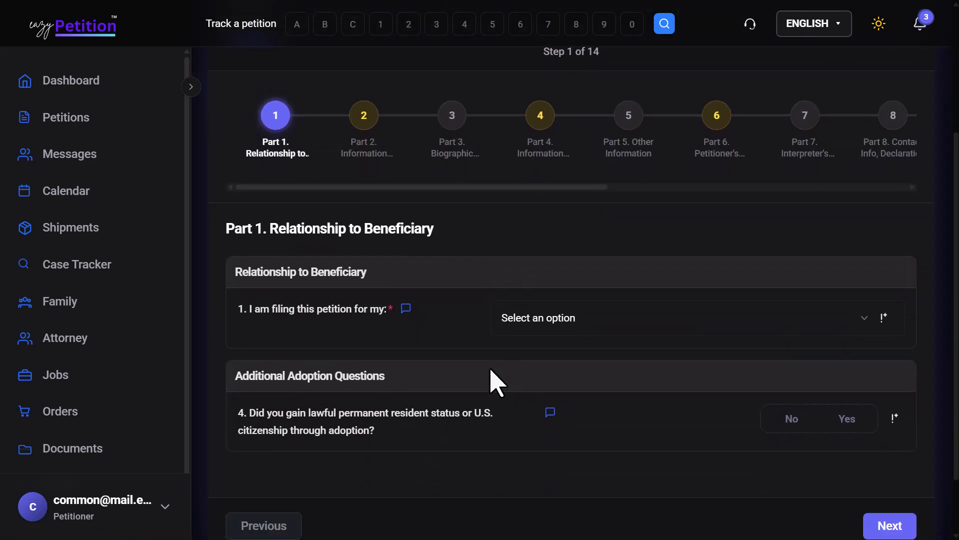
{"action": "left_click", "coordinate": [520, 320]}
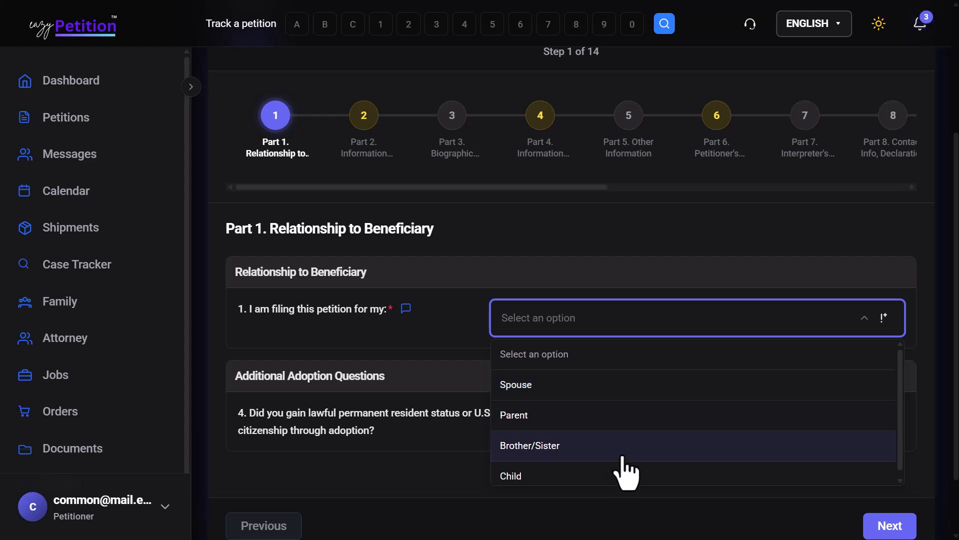
{"action": "left_click", "coordinate": [549, 393]}
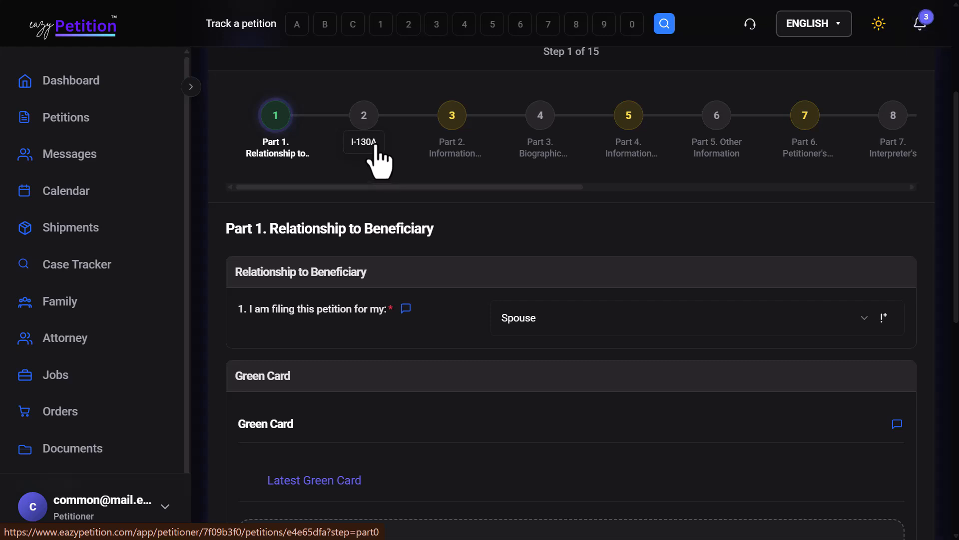
{"action": "left_click", "coordinate": [560, 318]}
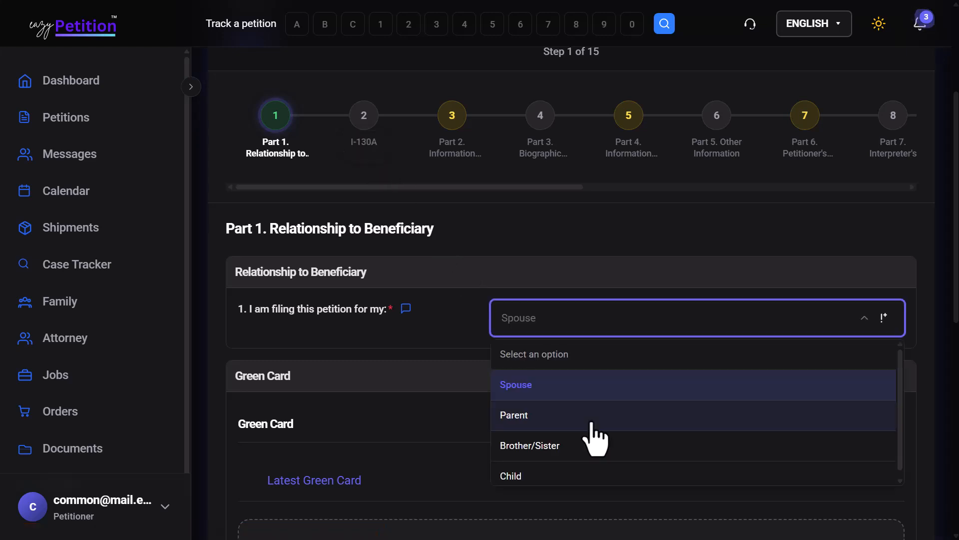
{"action": "left_click", "coordinate": [591, 420]}
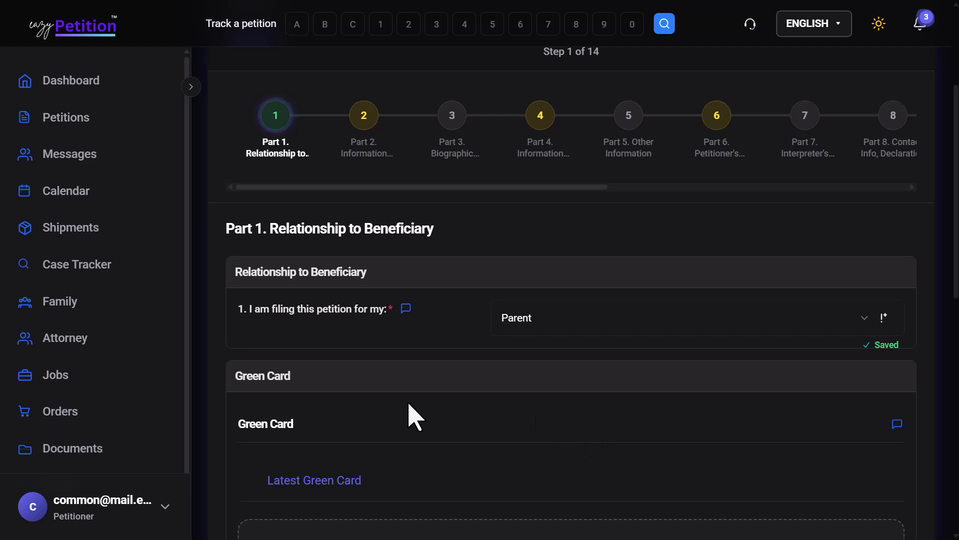
Upload the front side of the latest Green Card in the Green Card section of Part 1.
{"action": "scroll", "coordinate": [407, 414], "scroll_direction": "down", "scroll_amount": 5}
{"action": "scroll", "coordinate": [411, 418], "scroll_direction": "down", "scroll_amount": 2}
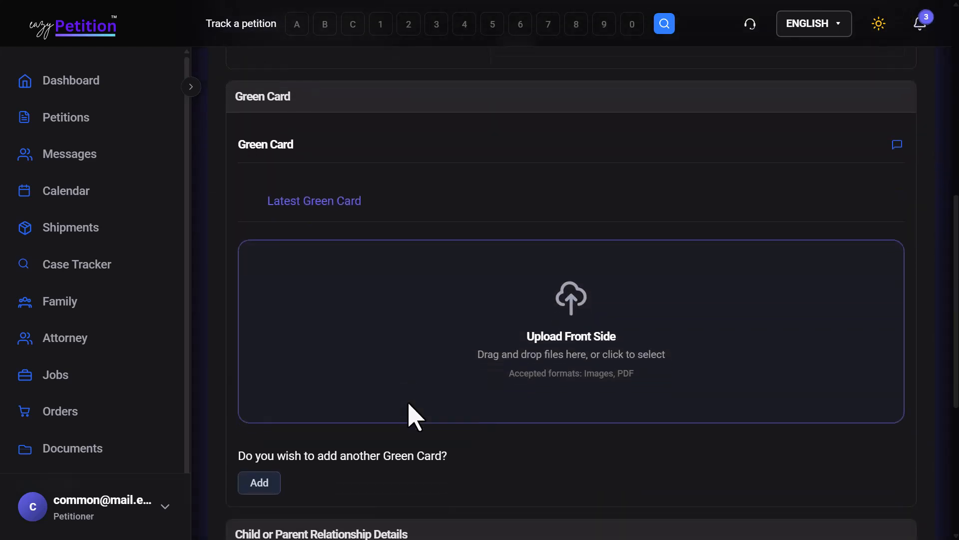
{"action": "left_click", "coordinate": [274, 262]}
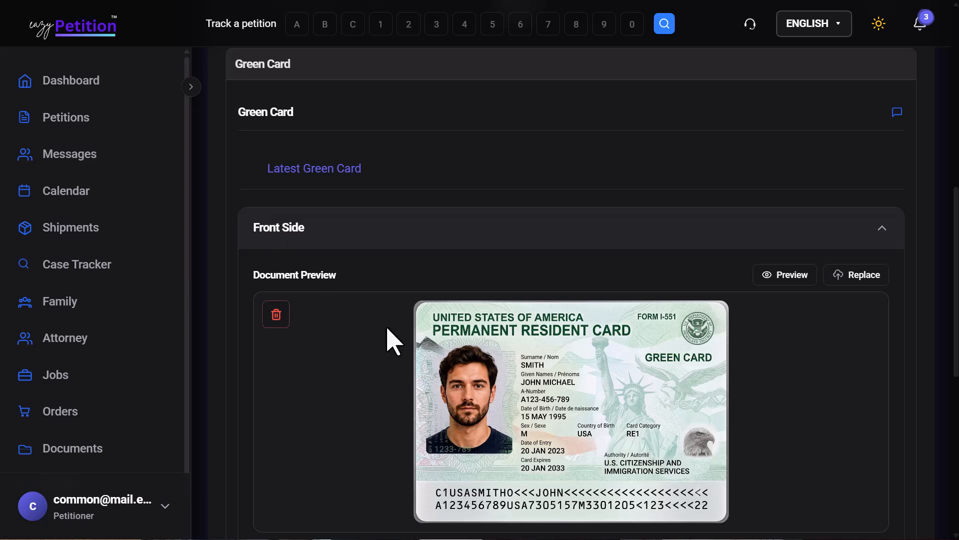
Set the child or parent relationship description to a child born to parents married to each other at the child's birth.
{"action": "scroll", "coordinate": [388, 331], "scroll_direction": "down", "scroll_amount": 5}
{"action": "scroll", "coordinate": [391, 340], "scroll_direction": "down", "scroll_amount": 4}
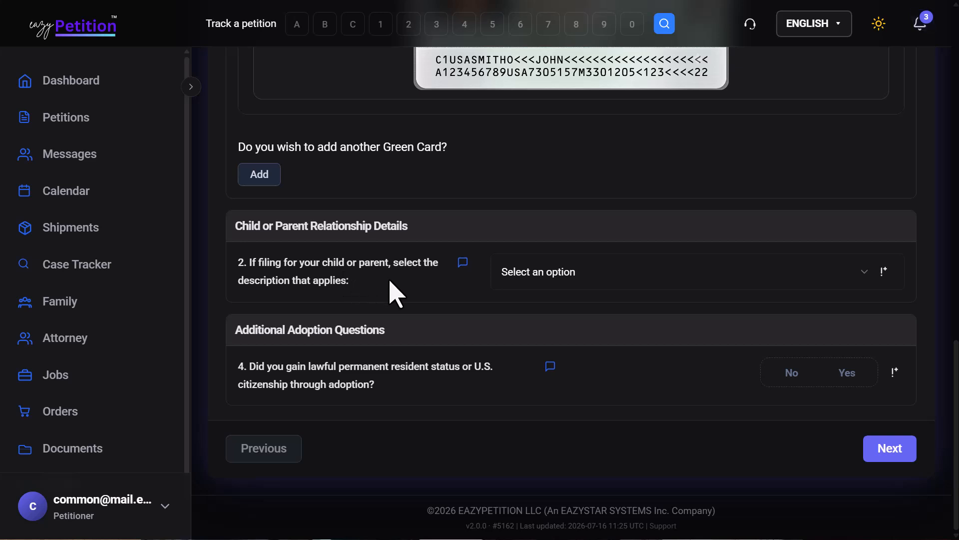
{"action": "left_click", "coordinate": [536, 282]}
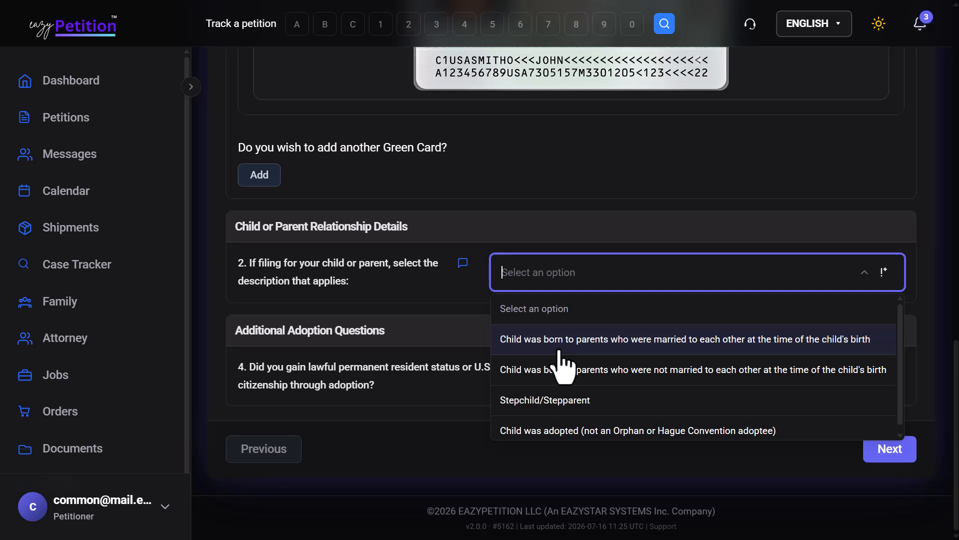
{"action": "left_click", "coordinate": [558, 351]}
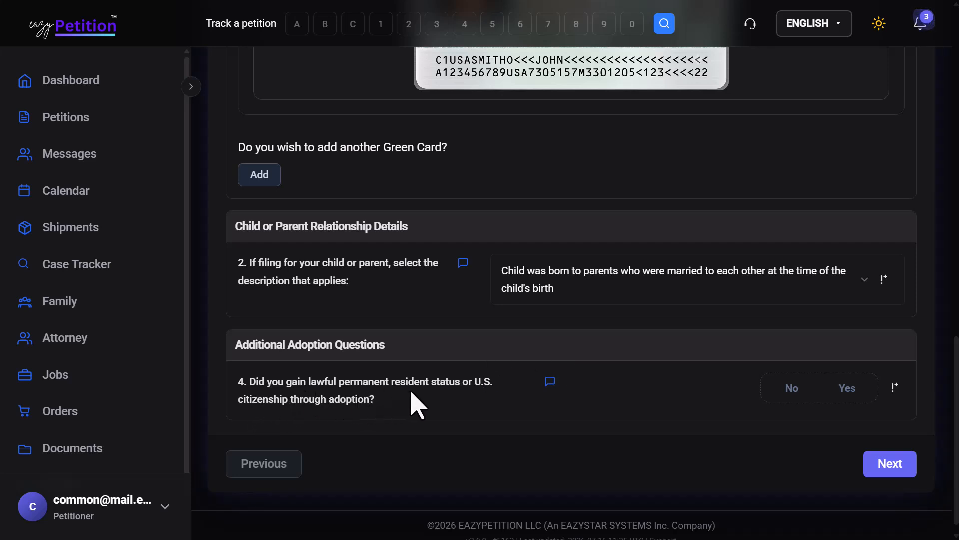
Answer No to gaining permanent resident status or citizenship through adoption, and proceed to Part 2.
{"action": "left_click", "coordinate": [847, 395]}
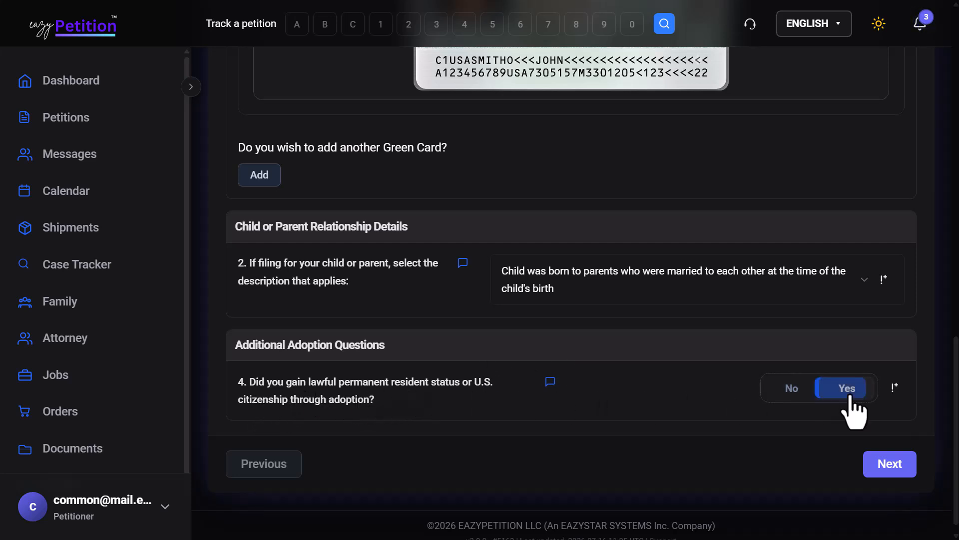
{"action": "left_click", "coordinate": [795, 395]}
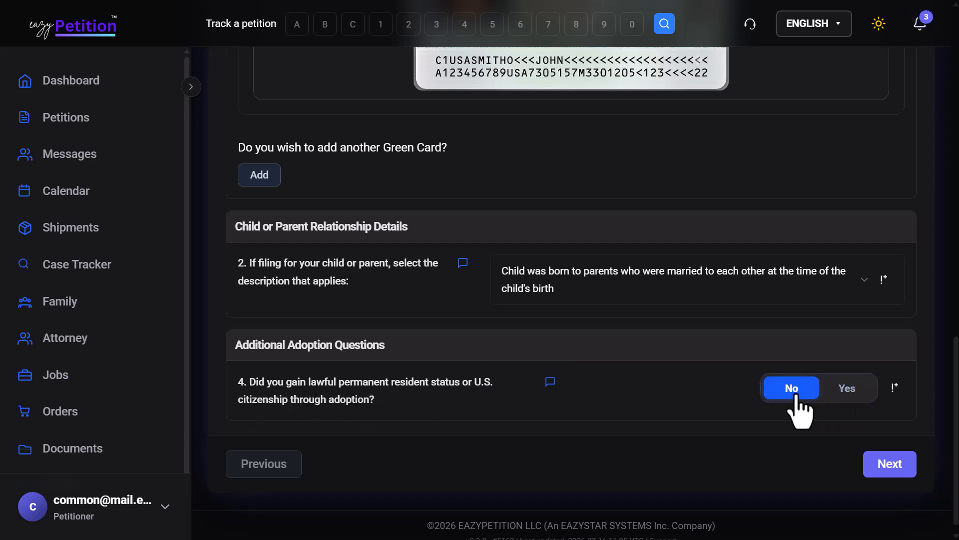
{"action": "left_click", "coordinate": [892, 467]}
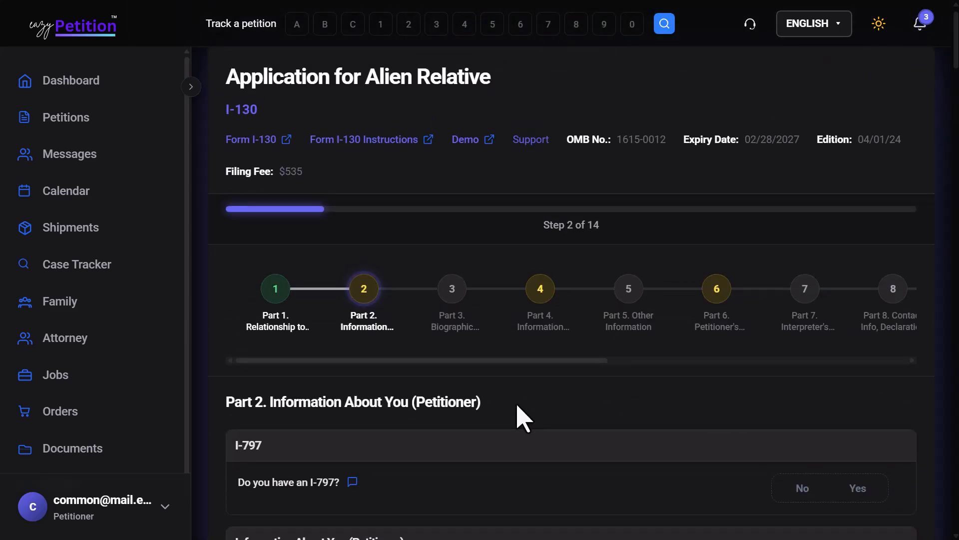
In Part 2, answer Yes to having an I-797 and Yes to having a Social Security Number.
{"action": "scroll", "coordinate": [520, 418], "scroll_direction": "down", "scroll_amount": 3}
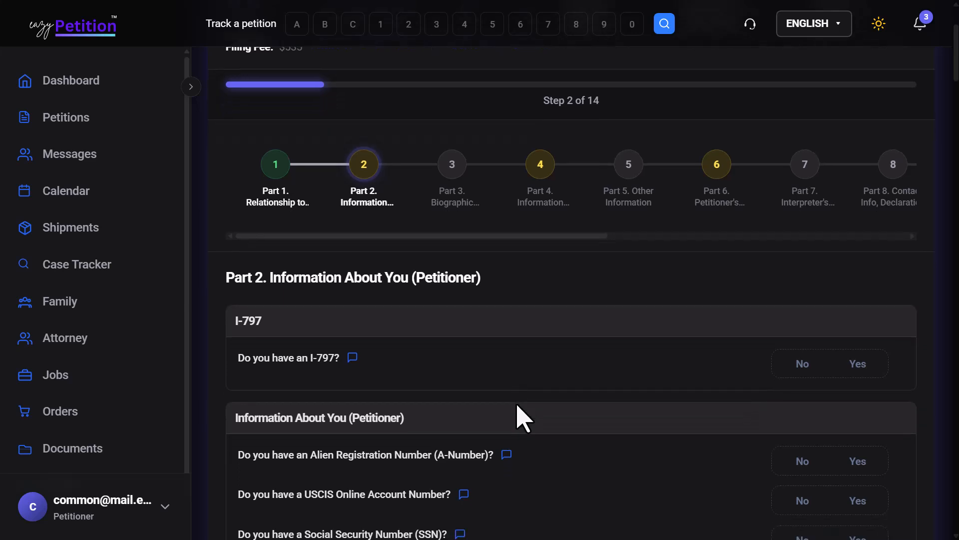
{"action": "scroll", "coordinate": [519, 418], "scroll_direction": "down", "scroll_amount": 1}
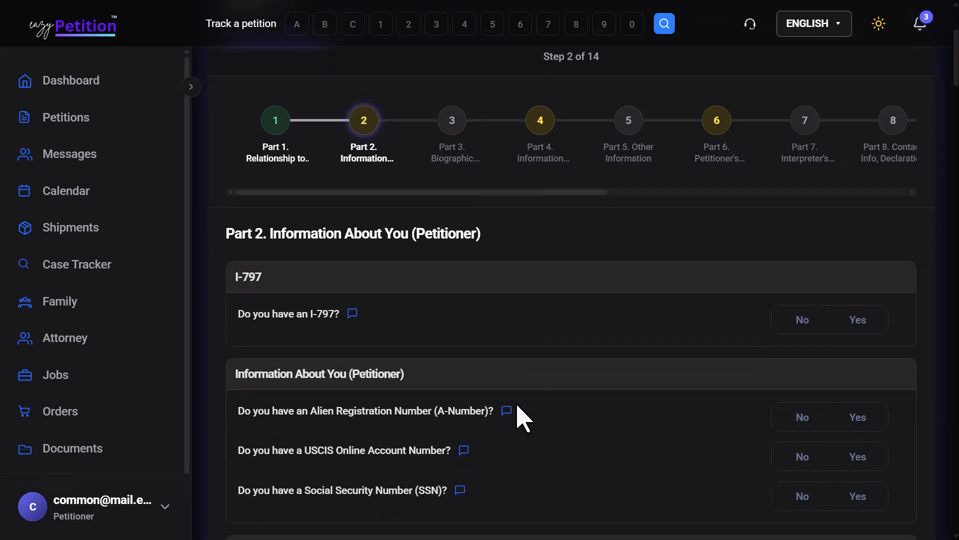
{"action": "left_click", "coordinate": [867, 322]}
{"action": "scroll", "coordinate": [602, 399], "scroll_direction": "down", "scroll_amount": 4}
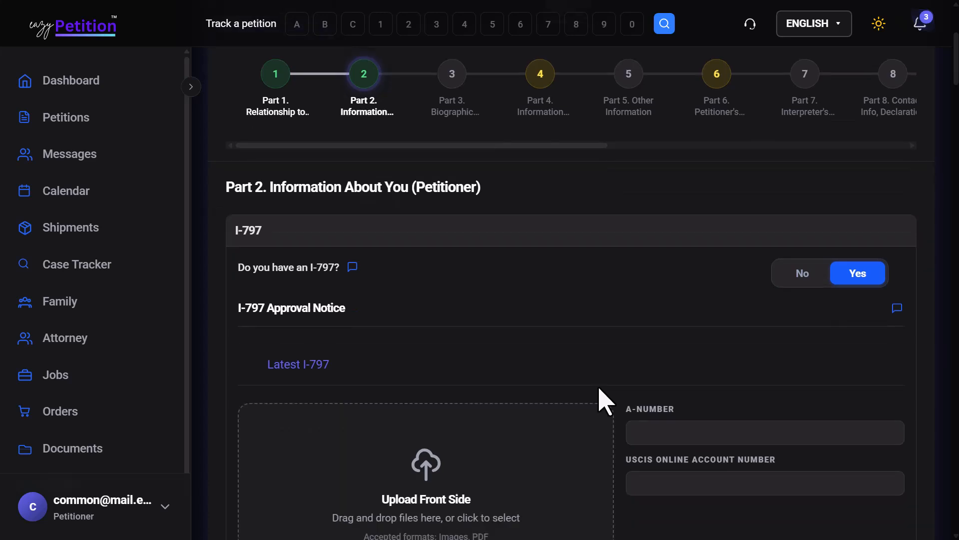
{"action": "scroll", "coordinate": [605, 400], "scroll_direction": "down", "scroll_amount": 7}
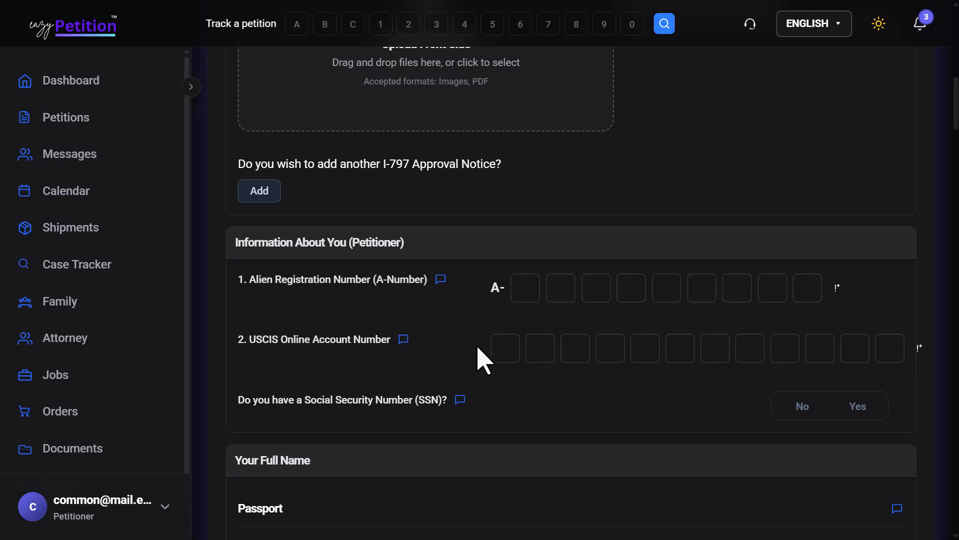
{"action": "left_click", "coordinate": [858, 405]}
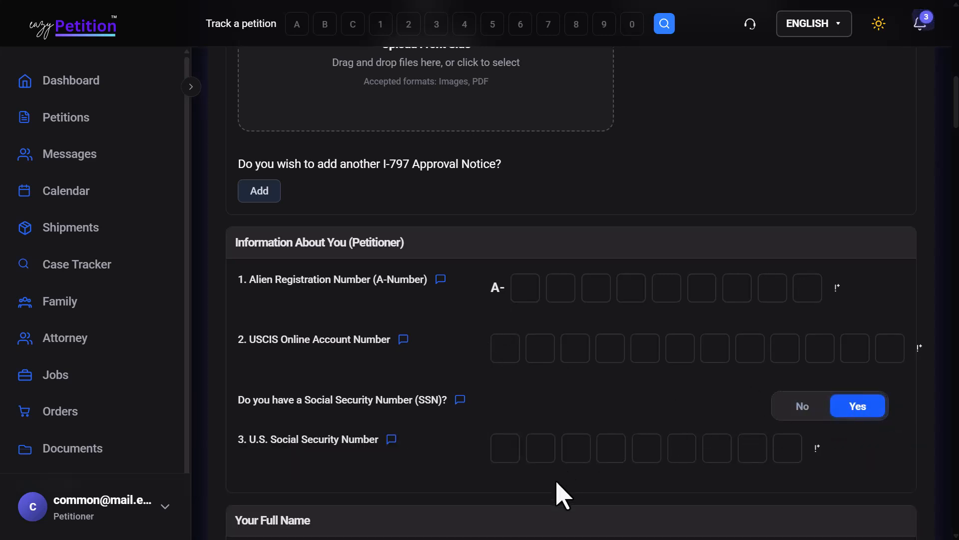
Upload the front side of the petitioner's passport and answer Yes to ever having used other names.
{"action": "scroll", "coordinate": [465, 279], "scroll_direction": "down", "scroll_amount": 10}
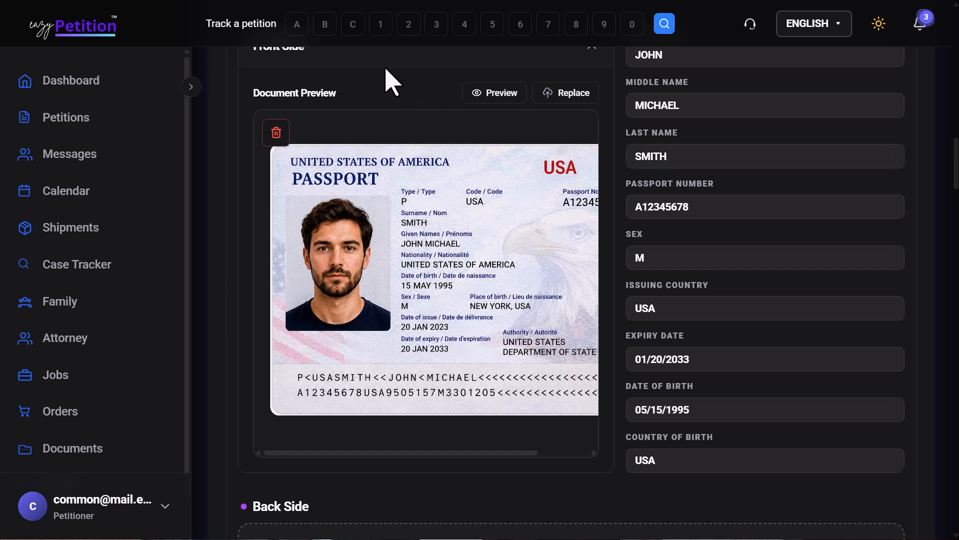
{"action": "scroll", "coordinate": [500, 150], "scroll_direction": "down", "scroll_amount": 10}
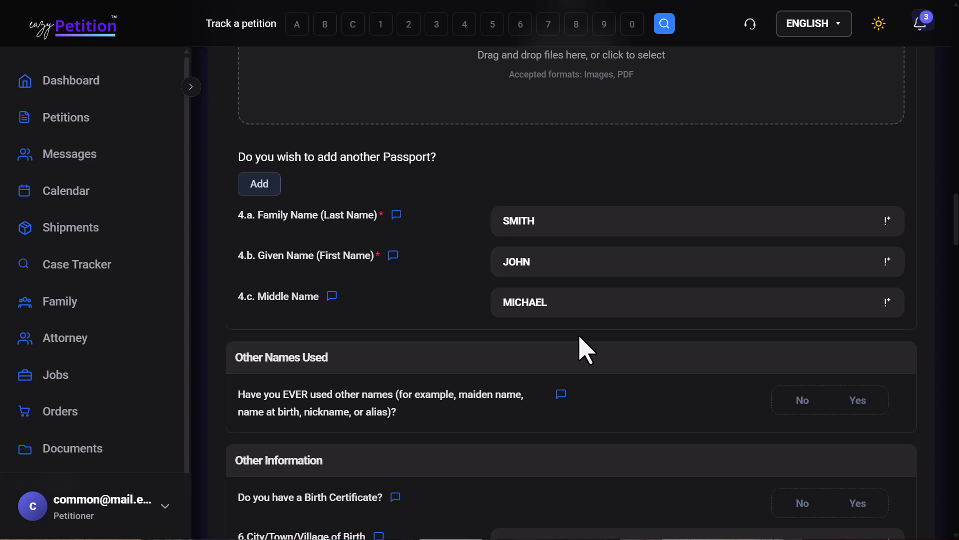
{"action": "scroll", "coordinate": [580, 338], "scroll_direction": "down", "scroll_amount": 2}
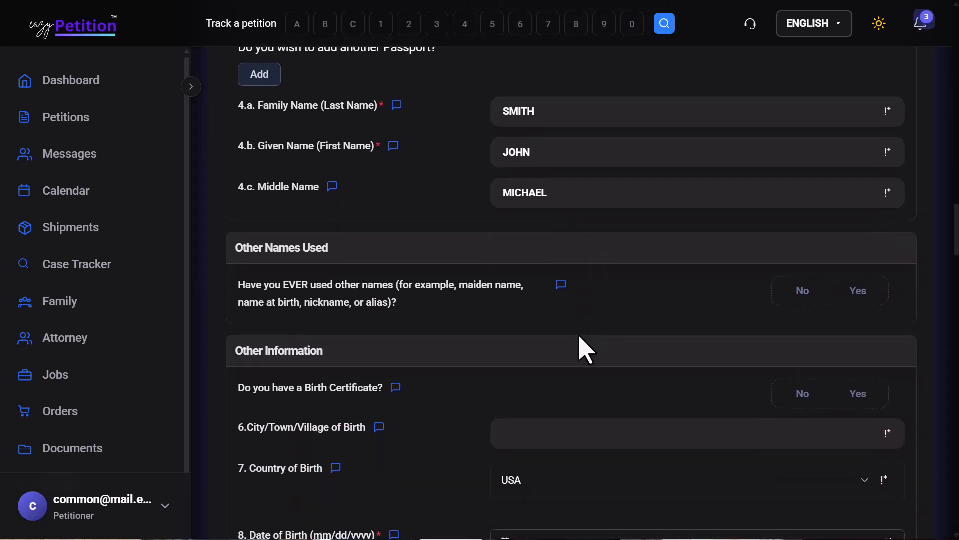
{"action": "left_click", "coordinate": [871, 290]}
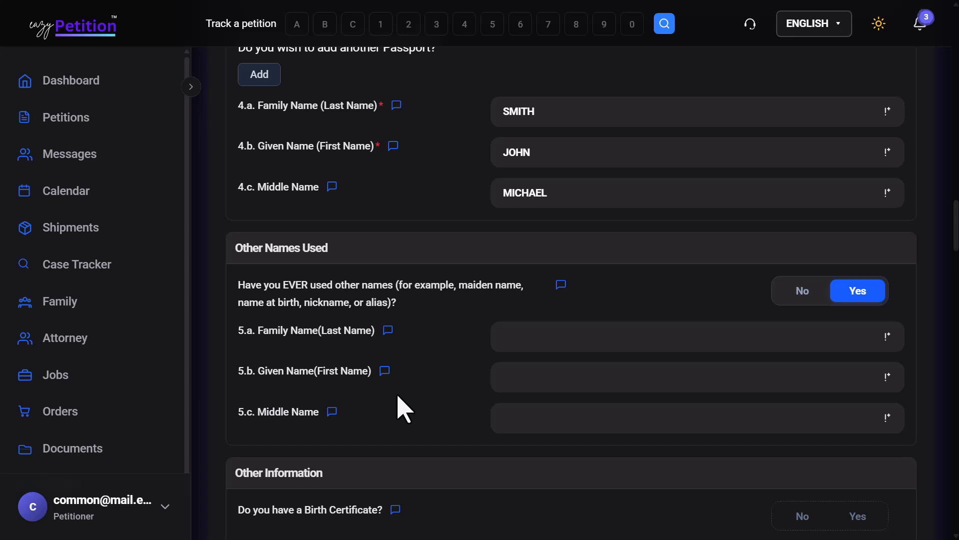
In Other Information, answer Yes to having a birth certificate to bring up its upload area.
{"action": "scroll", "coordinate": [405, 410], "scroll_direction": "down", "scroll_amount": 3}
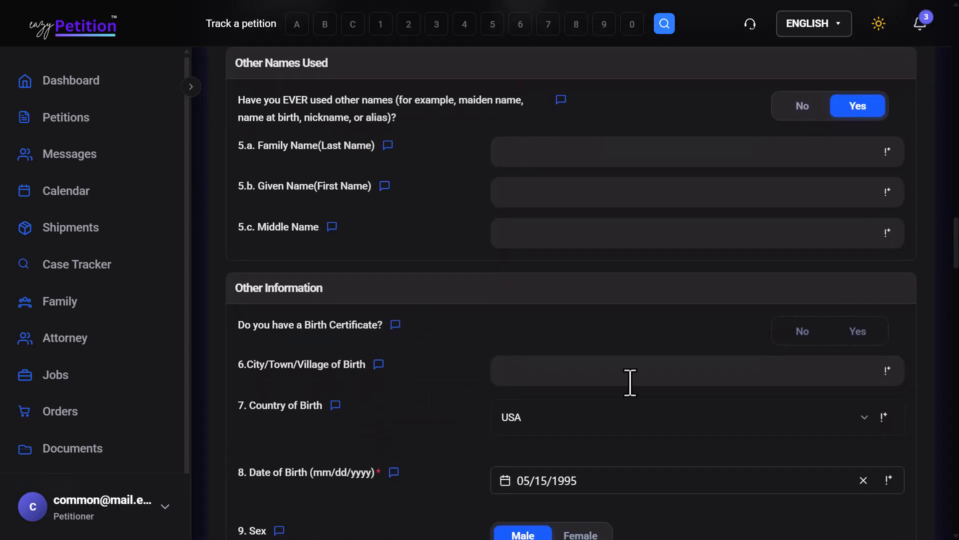
{"action": "left_click", "coordinate": [872, 332]}
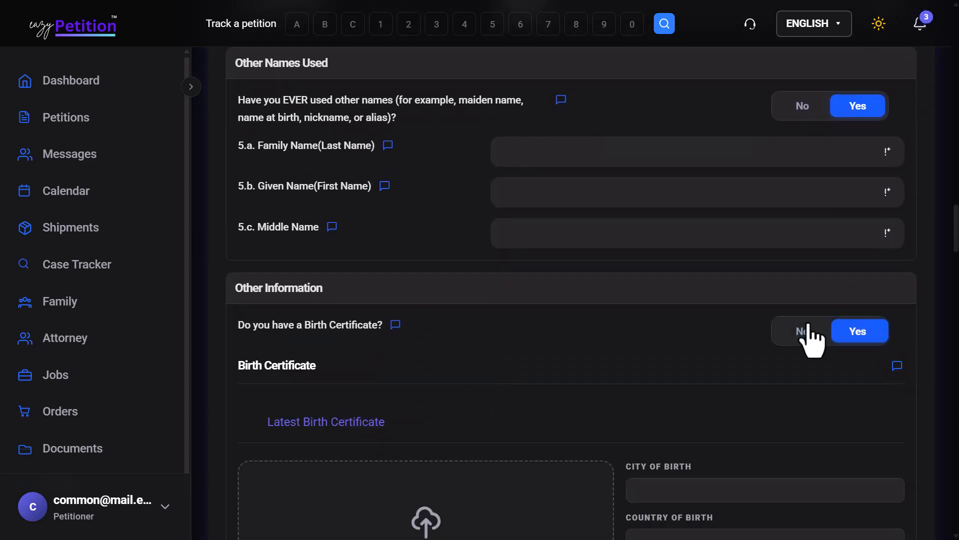
{"action": "scroll", "coordinate": [467, 390], "scroll_direction": "down", "scroll_amount": 3}
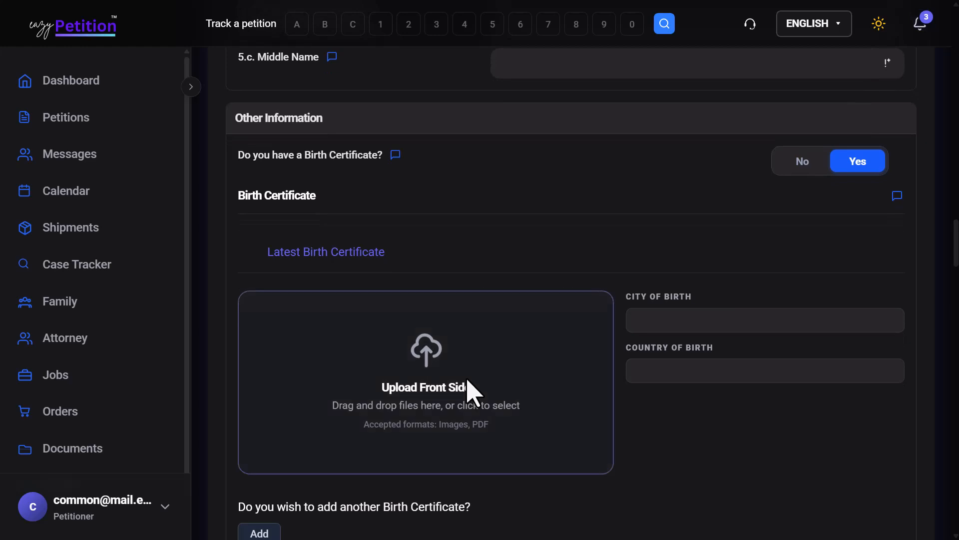
Examine the birth certificate upload, the birth details, and the driving license and mailing address sections.
{"action": "scroll", "coordinate": [376, 163], "scroll_direction": "down", "scroll_amount": 2}
{"action": "scroll", "coordinate": [376, 162], "scroll_direction": "down", "scroll_amount": 2}
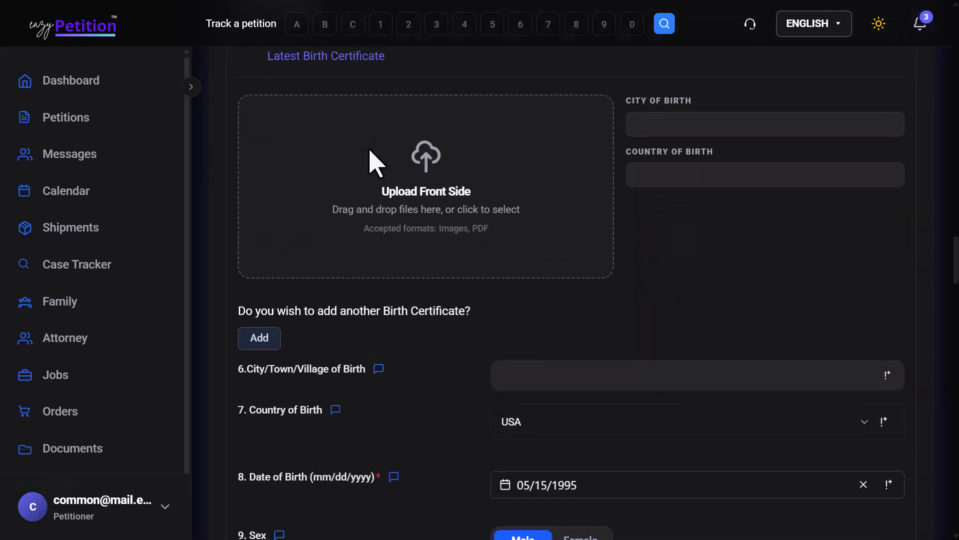
{"action": "scroll", "coordinate": [376, 162], "scroll_direction": "down", "scroll_amount": 2}
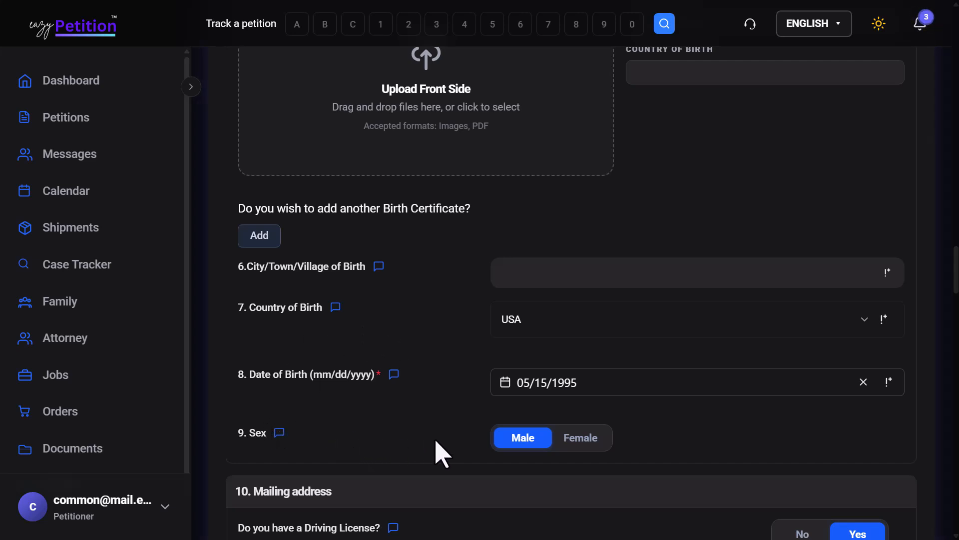
{"action": "scroll", "coordinate": [436, 442], "scroll_direction": "down", "scroll_amount": 4}
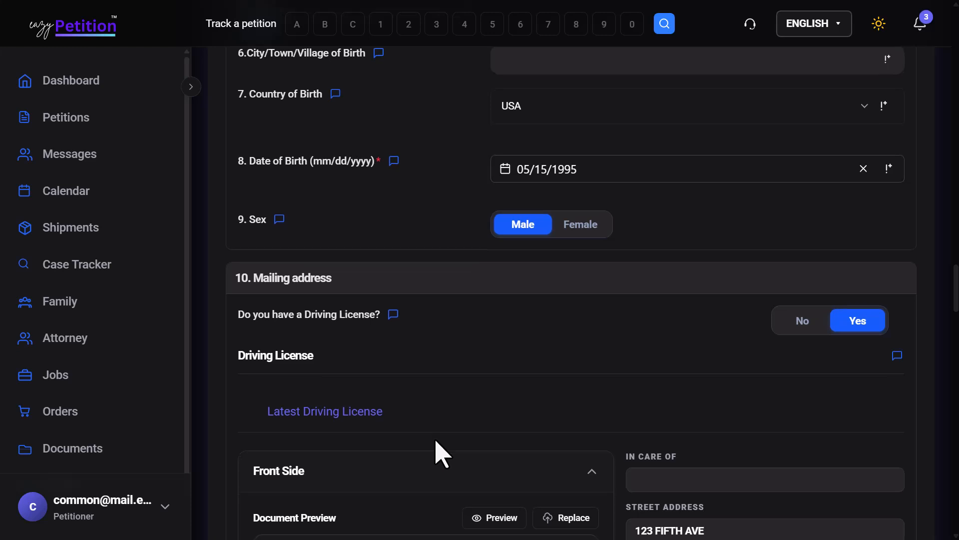
{"action": "scroll", "coordinate": [439, 452], "scroll_direction": "down", "scroll_amount": 2}
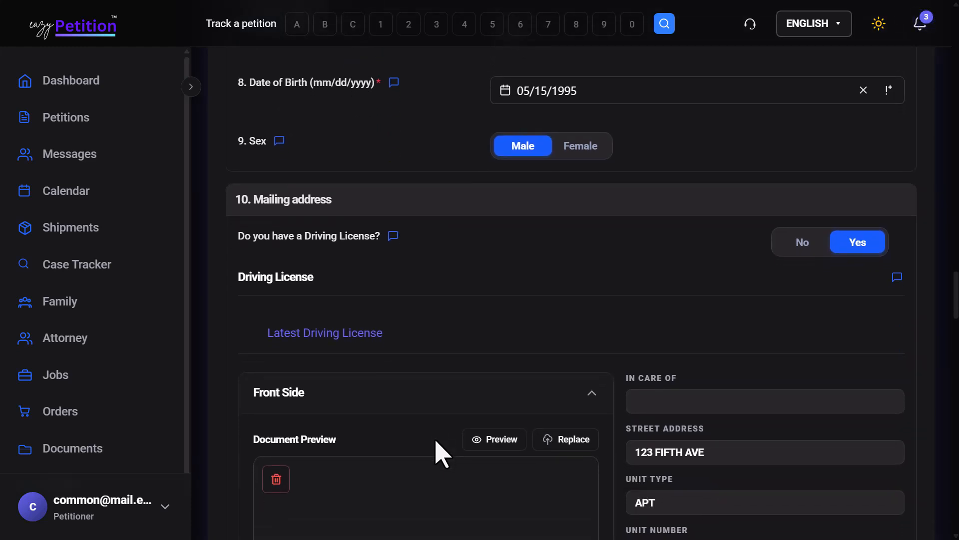
{"action": "scroll", "coordinate": [436, 442], "scroll_direction": "down", "scroll_amount": 4}
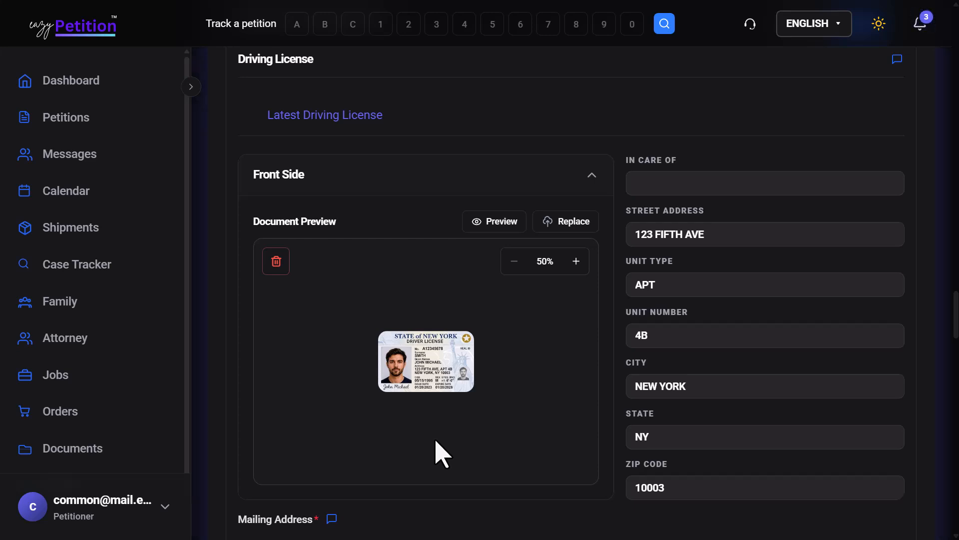
{"action": "scroll", "coordinate": [567, 429], "scroll_direction": "down", "scroll_amount": 8}
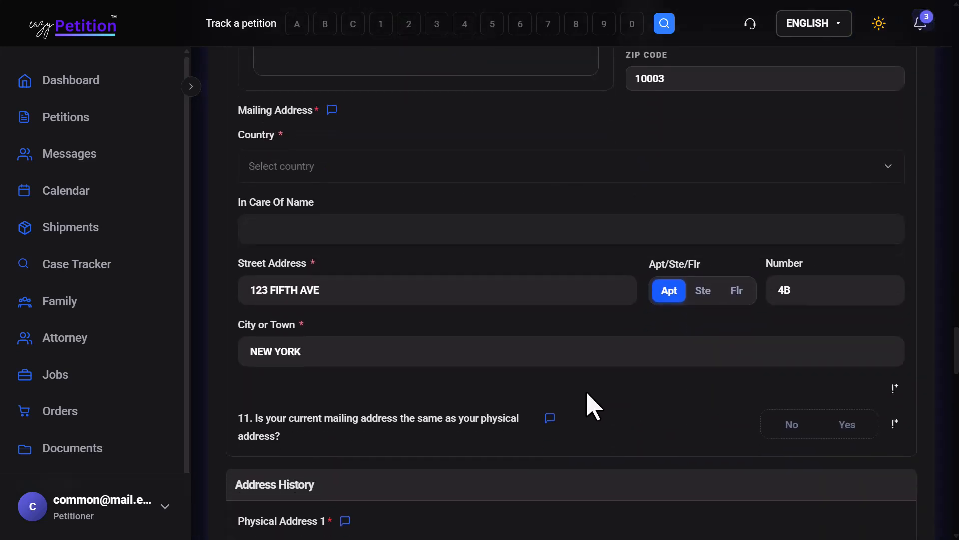
Answer No to question 11, whether the current mailing address is the same as the physical address.
{"action": "scroll", "coordinate": [660, 389], "scroll_direction": "down", "scroll_amount": 2}
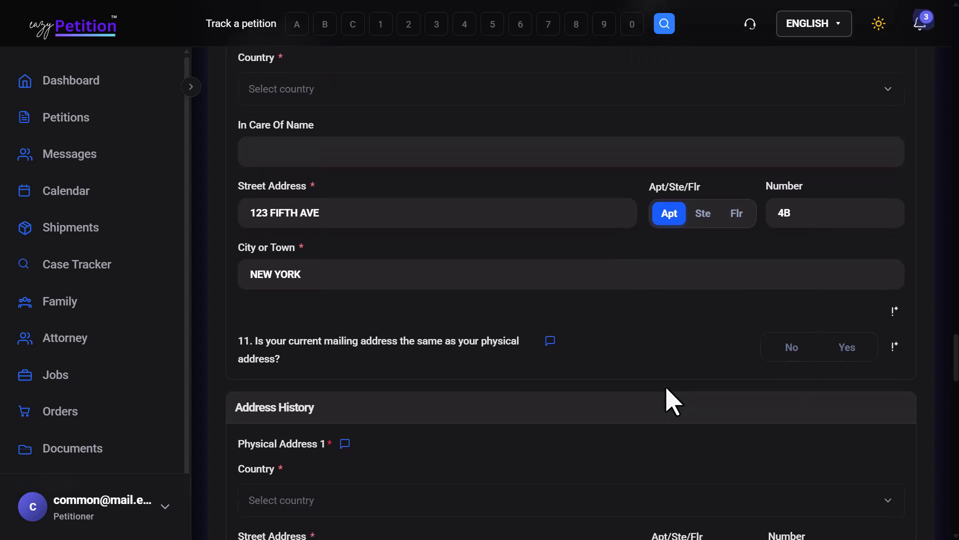
{"action": "scroll", "coordinate": [672, 399], "scroll_direction": "down", "scroll_amount": 1}
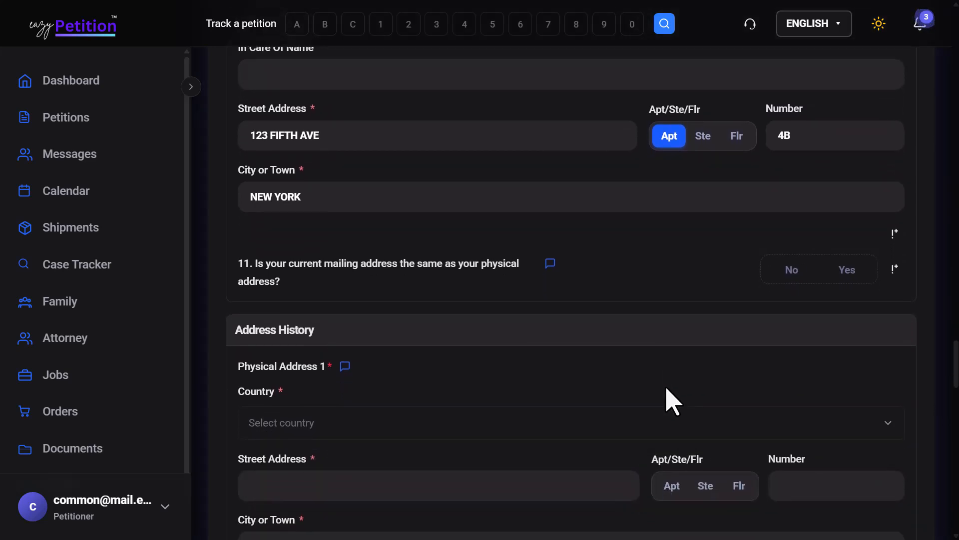
{"action": "left_click", "coordinate": [868, 289]}
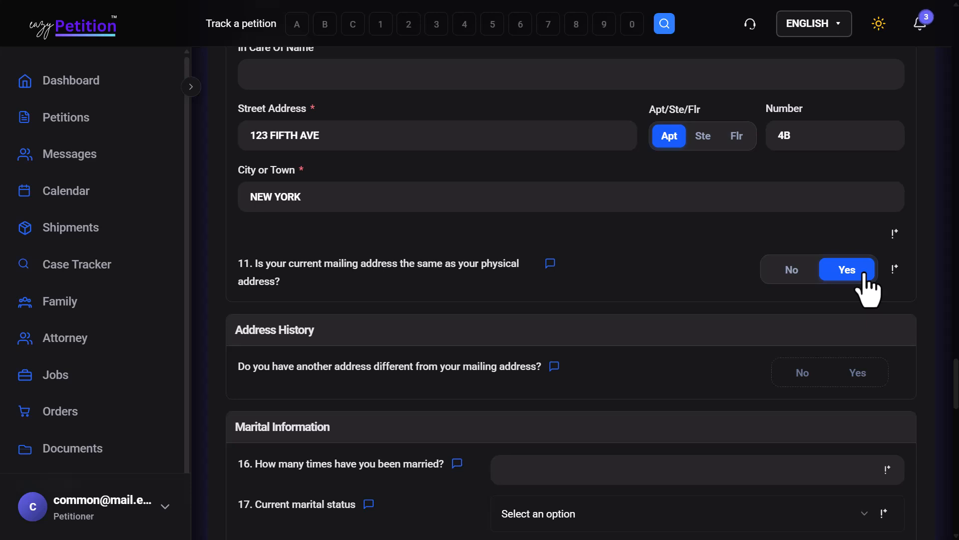
{"action": "left_click", "coordinate": [782, 280]}
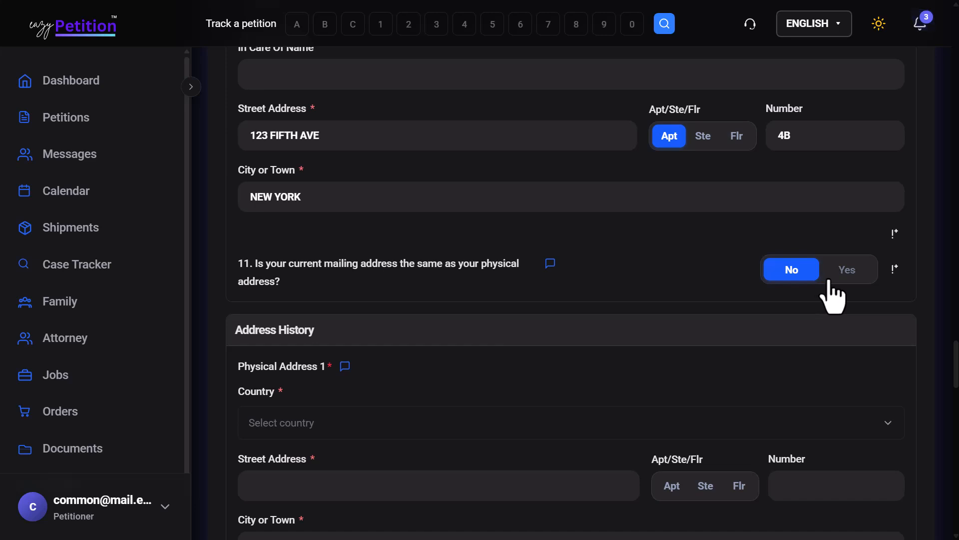
In Address History, answer No to having another address different from the mailing address.
{"action": "scroll", "coordinate": [832, 297], "scroll_direction": "down", "scroll_amount": 3}
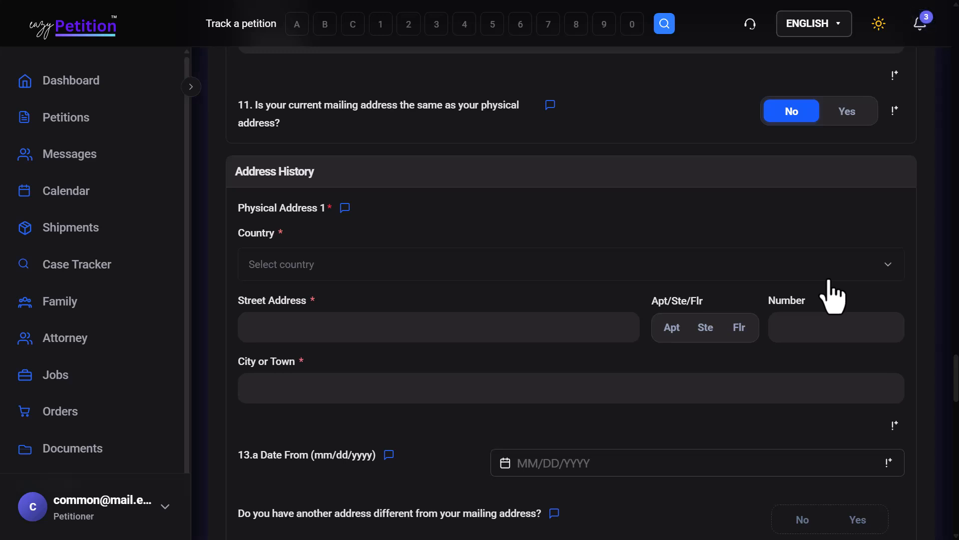
{"action": "scroll", "coordinate": [839, 285], "scroll_direction": "down", "scroll_amount": 5}
{"action": "left_click", "coordinate": [854, 246]}
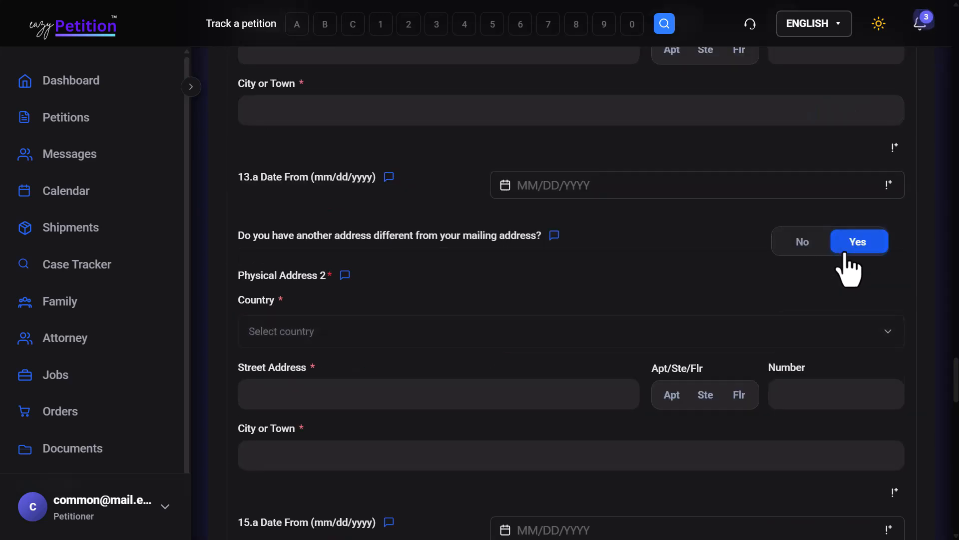
{"action": "left_click", "coordinate": [799, 249]}
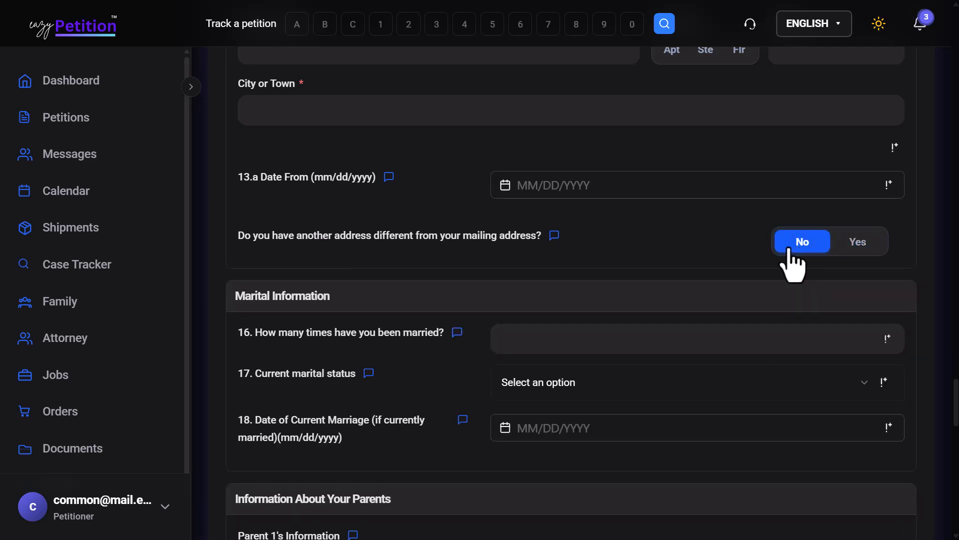
Examine the Marital Information fields and the fields for Parent 1 and Parent 2.
{"action": "left_click", "coordinate": [569, 333]}
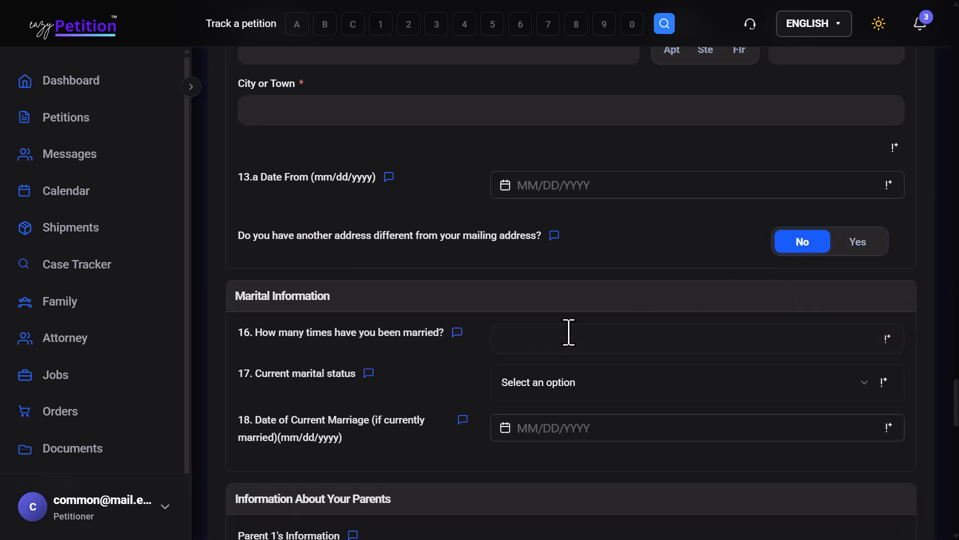
{"action": "scroll", "coordinate": [569, 333], "scroll_direction": "down", "scroll_amount": 3}
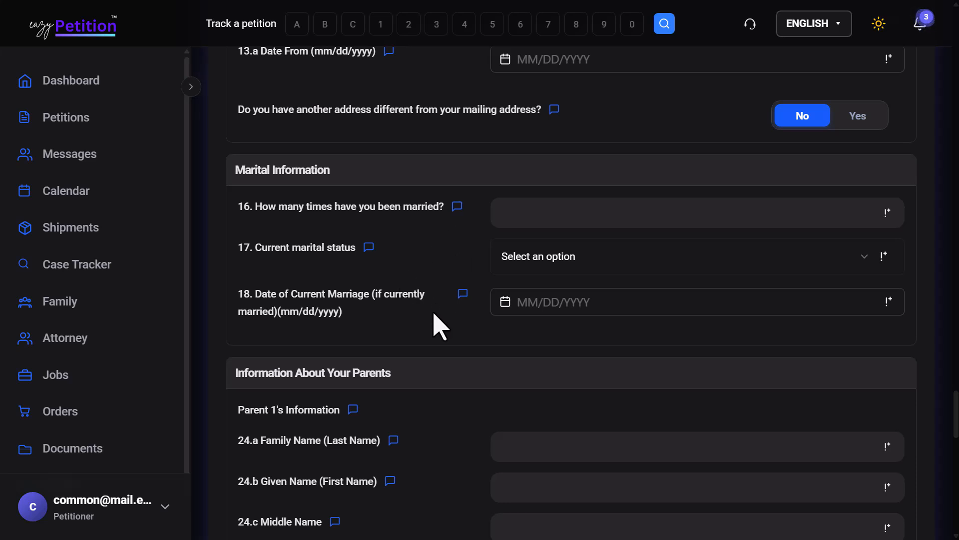
{"action": "scroll", "coordinate": [440, 326], "scroll_direction": "down", "scroll_amount": 3}
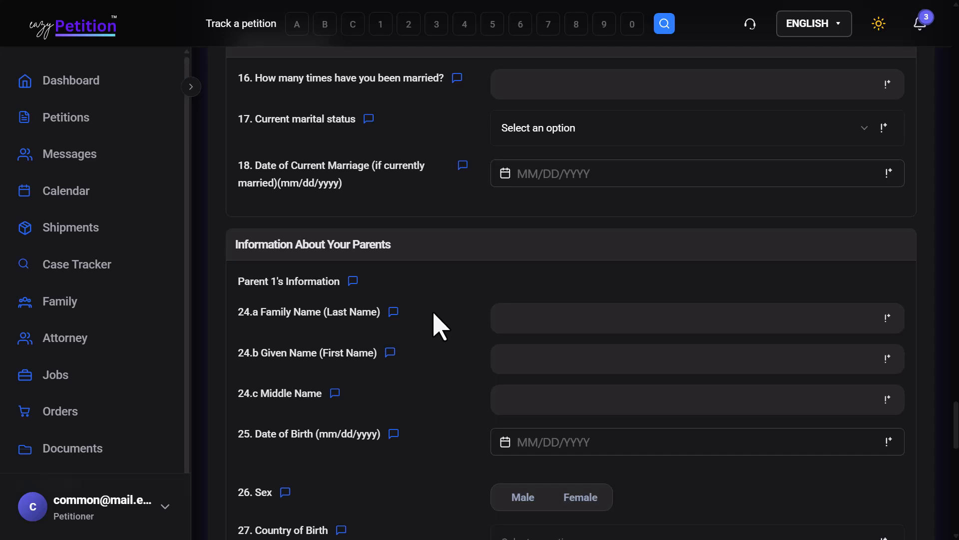
{"action": "scroll", "coordinate": [440, 326], "scroll_direction": "down", "scroll_amount": 1}
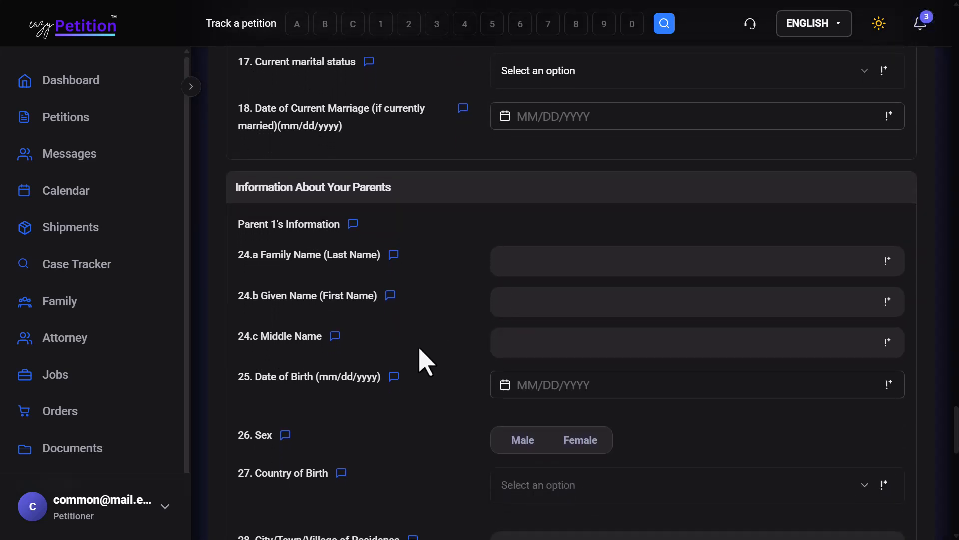
{"action": "scroll", "coordinate": [421, 364], "scroll_direction": "down", "scroll_amount": 3}
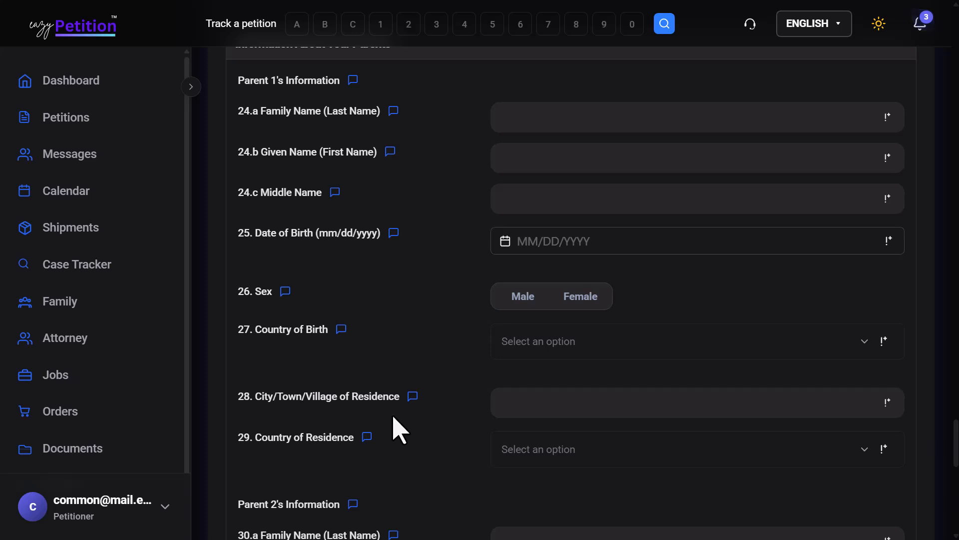
{"action": "scroll", "coordinate": [400, 429], "scroll_direction": "down", "scroll_amount": 3}
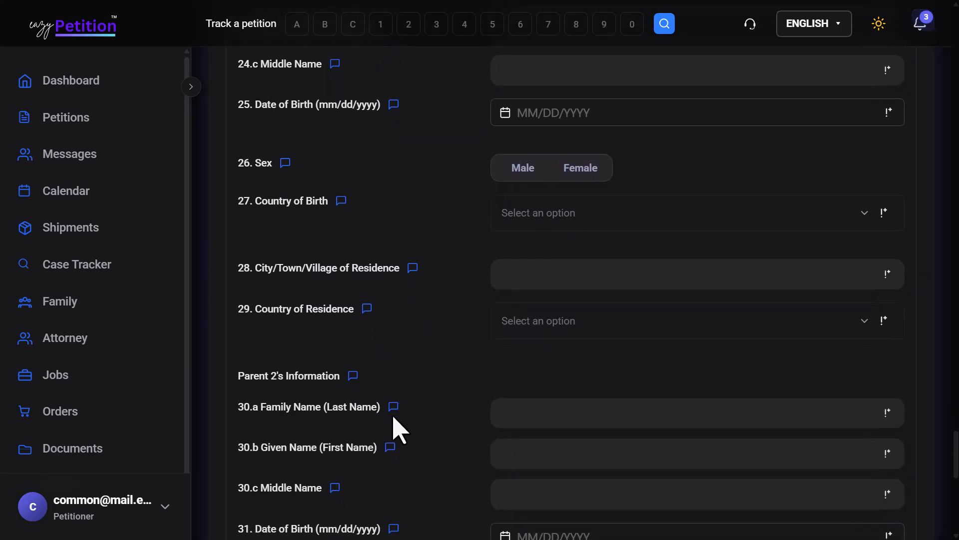
{"action": "scroll", "coordinate": [412, 427], "scroll_direction": "down", "scroll_amount": 6}
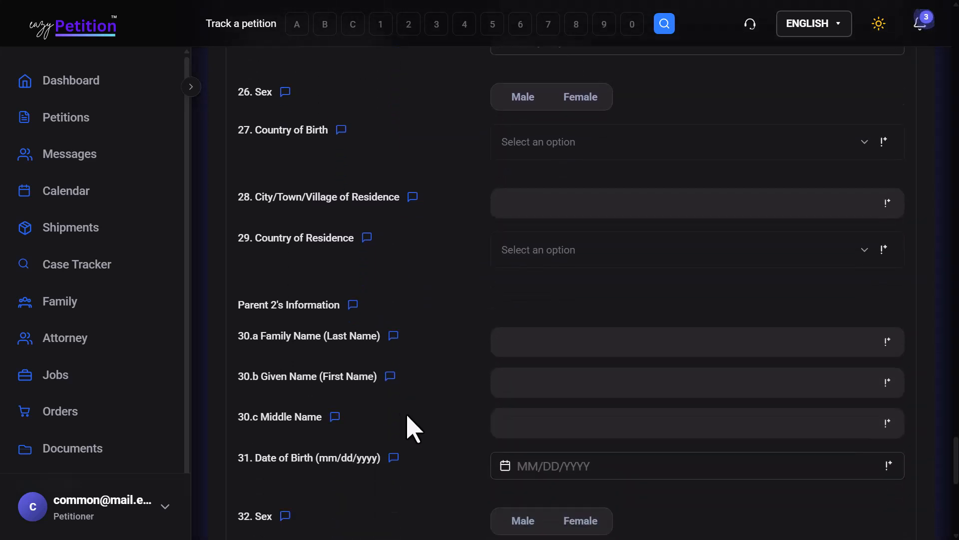
{"action": "scroll", "coordinate": [412, 429], "scroll_direction": "down", "scroll_amount": 5}
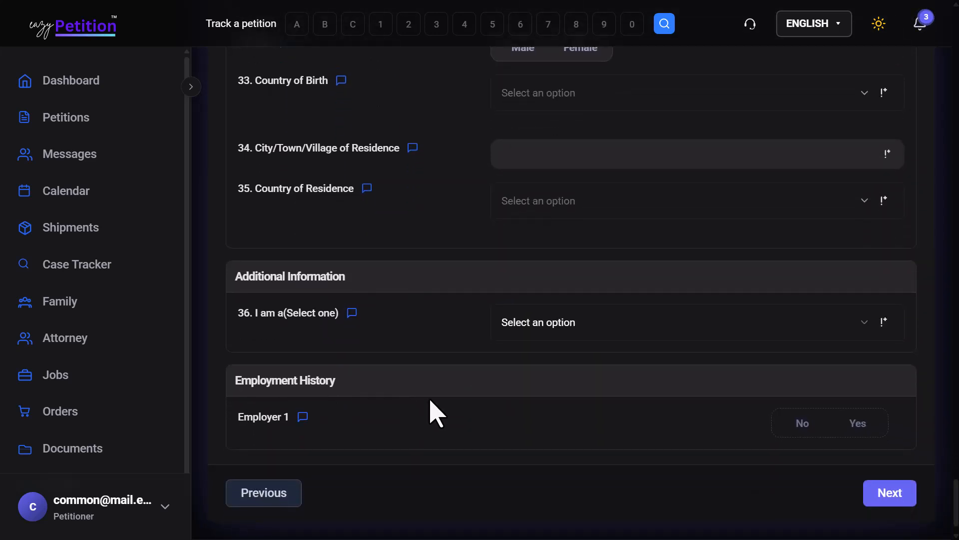
Set the petitioner's status in question 36 to U.S. Citizen and the way citizenship was acquired to Birth in the United States.
{"action": "left_click", "coordinate": [545, 343]}
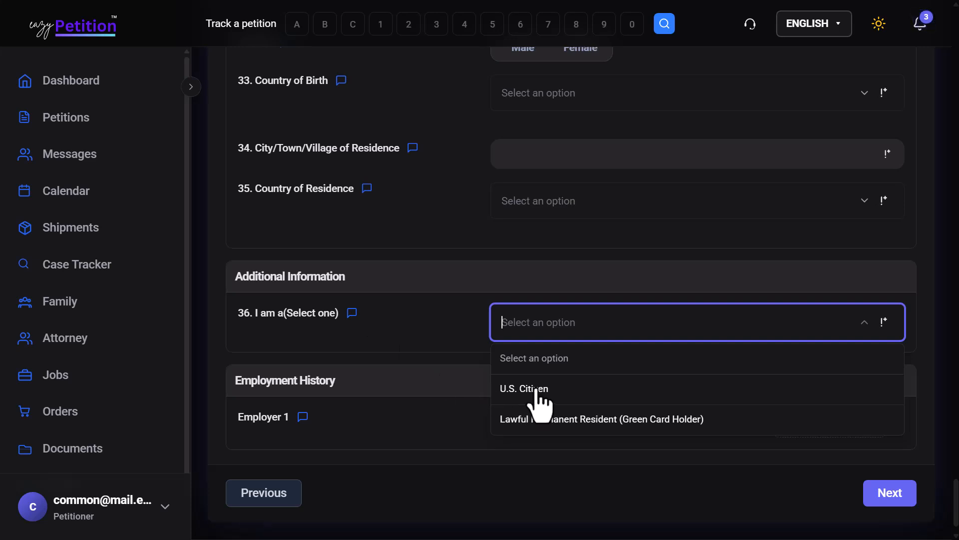
{"action": "left_click", "coordinate": [577, 391]}
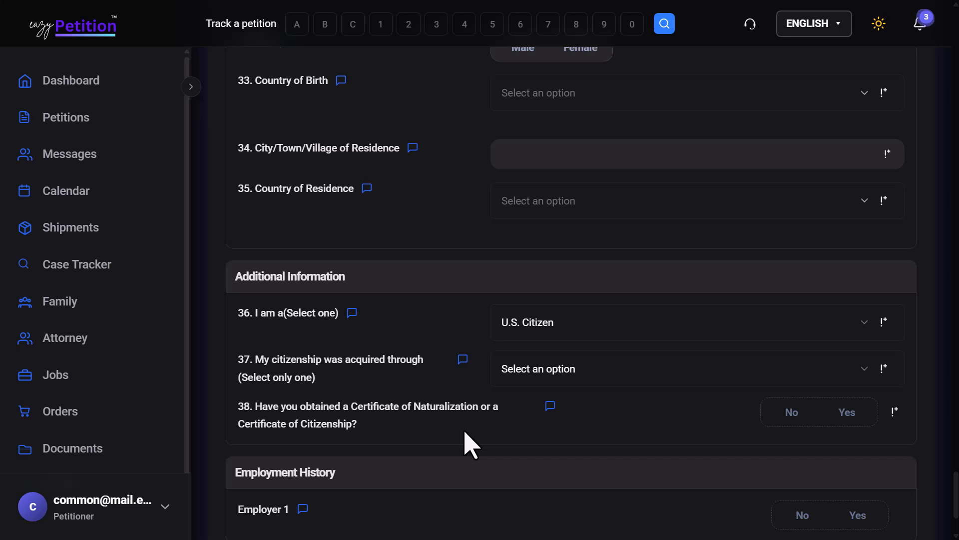
{"action": "scroll", "coordinate": [470, 444], "scroll_direction": "down", "scroll_amount": 1}
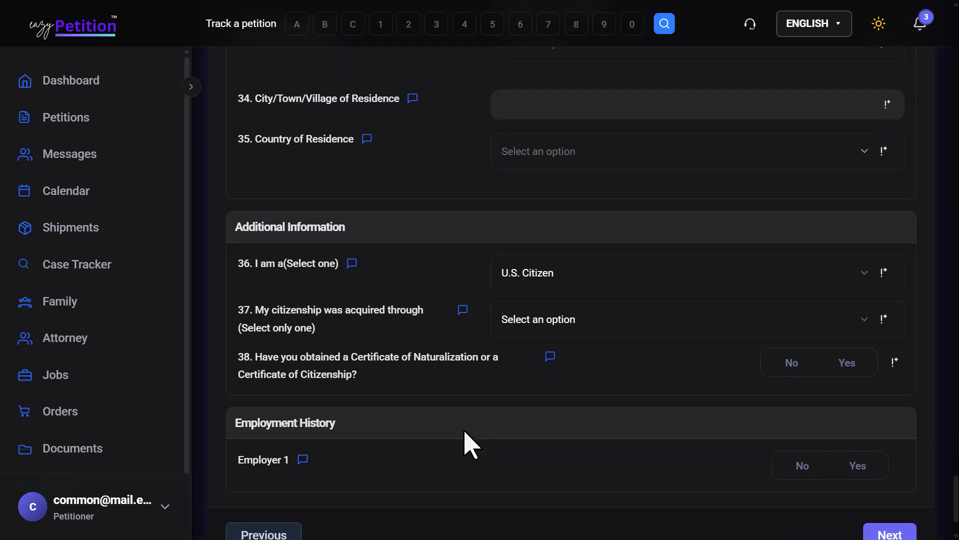
{"action": "left_click", "coordinate": [531, 331]}
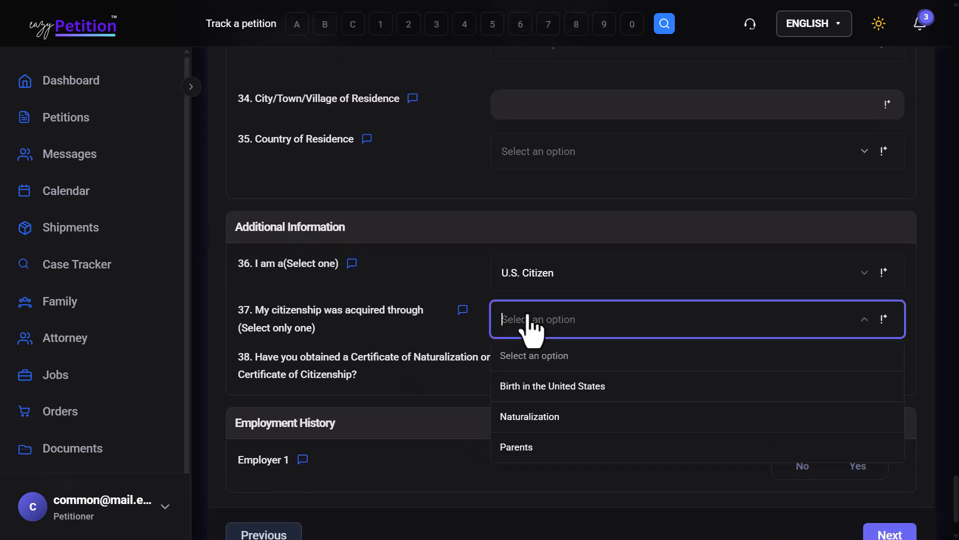
{"action": "left_click", "coordinate": [540, 400]}
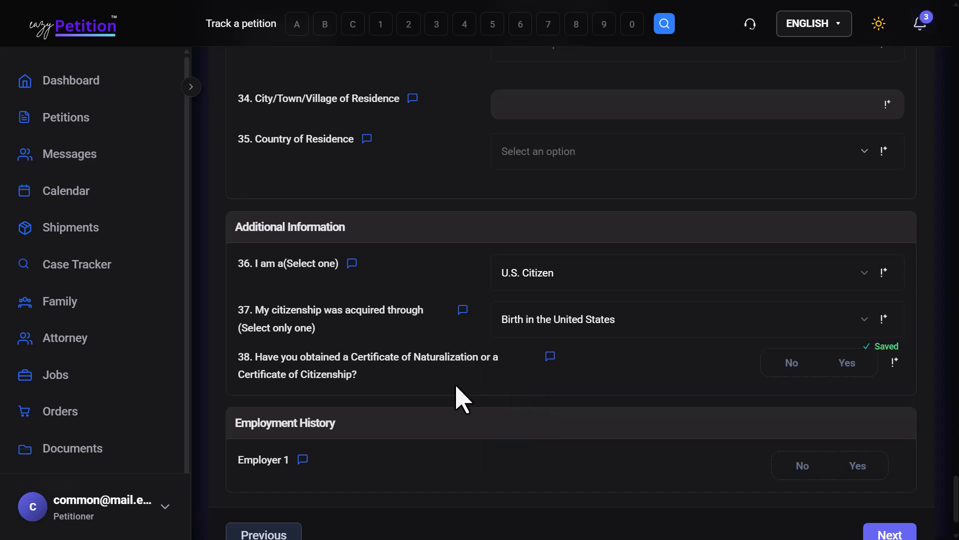
Answer No to having obtained a Certificate of Naturalization or a Certificate of Citizenship.
{"action": "scroll", "coordinate": [459, 398], "scroll_direction": "down", "scroll_amount": 1}
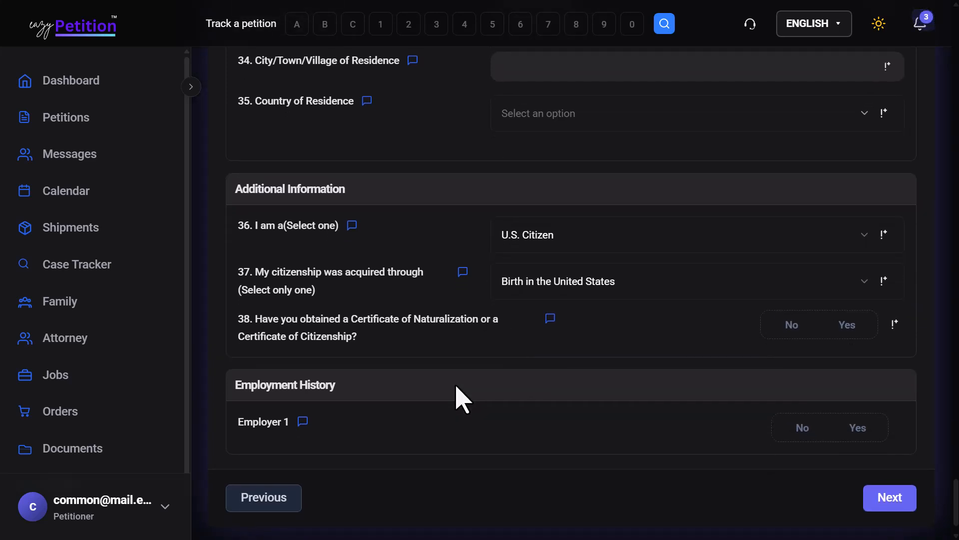
{"action": "left_click", "coordinate": [831, 330]}
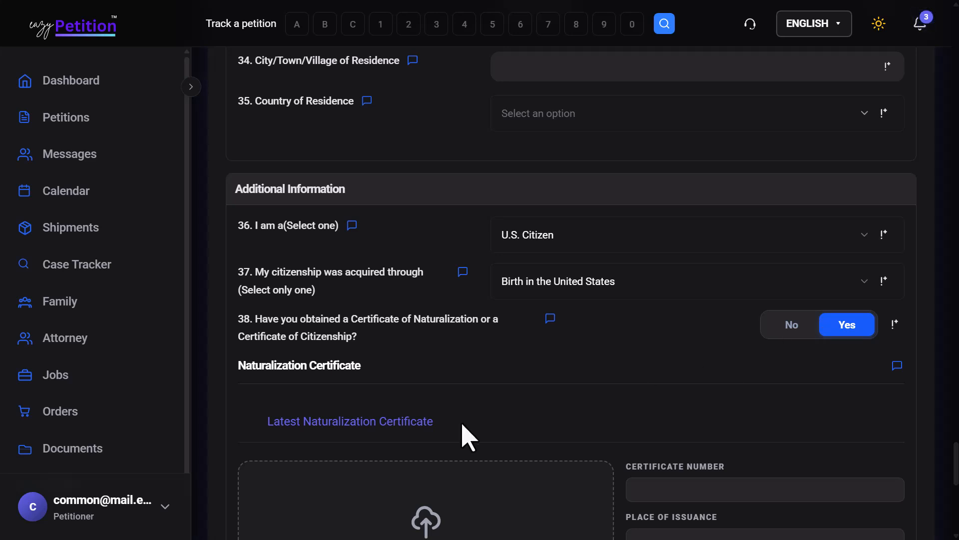
{"action": "left_click", "coordinate": [788, 331]}
{"action": "scroll", "coordinate": [589, 360], "scroll_direction": "down", "scroll_amount": 1}
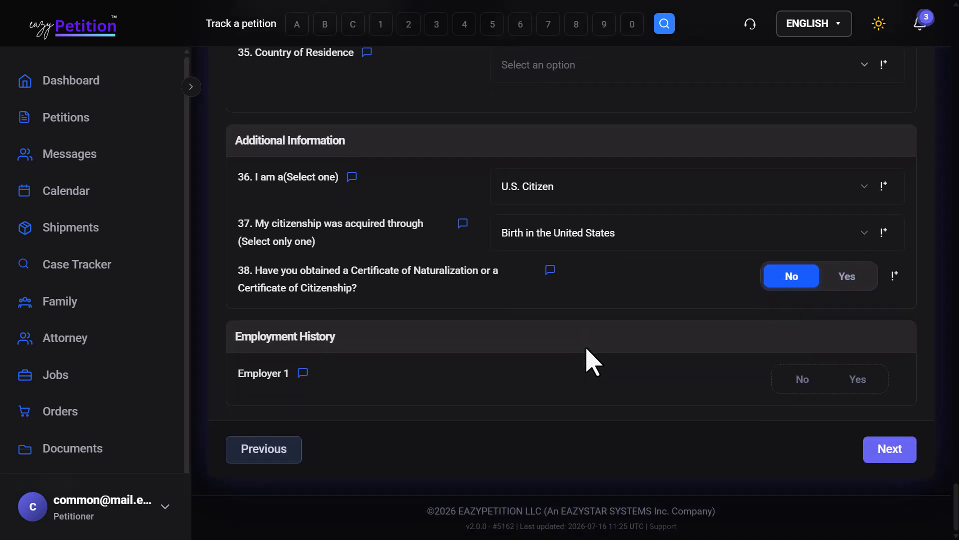
In Employment History, answer Yes for Employer 1 and look through its employer, address, occupation and date fields.
{"action": "left_click", "coordinate": [859, 378]}
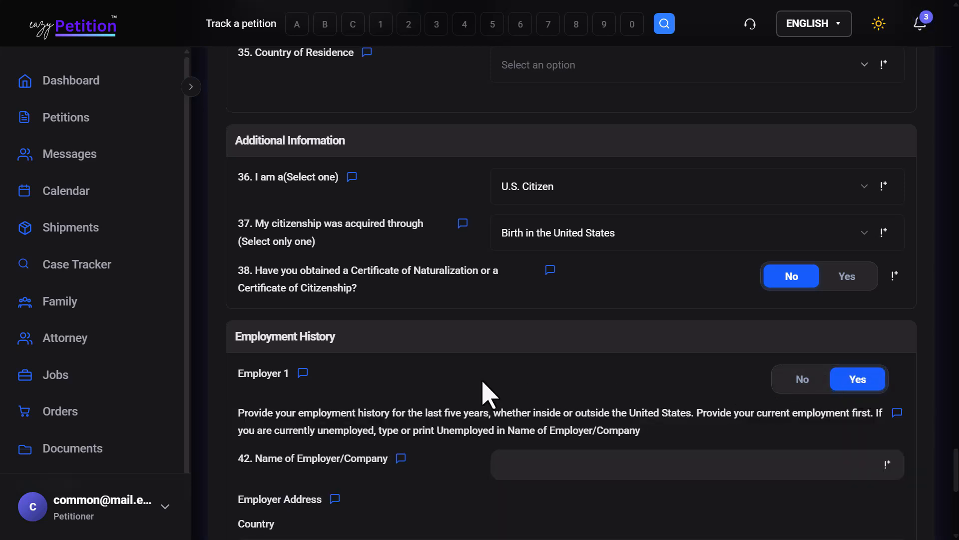
{"action": "scroll", "coordinate": [487, 392], "scroll_direction": "down", "scroll_amount": 5}
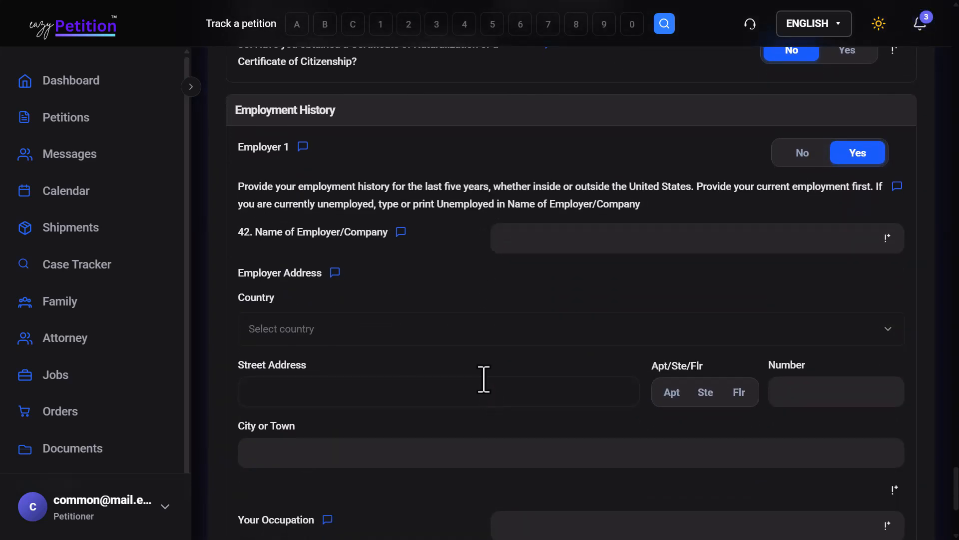
{"action": "scroll", "coordinate": [483, 380], "scroll_direction": "down", "scroll_amount": 3}
{"action": "scroll", "coordinate": [483, 379], "scroll_direction": "down", "scroll_amount": 3}
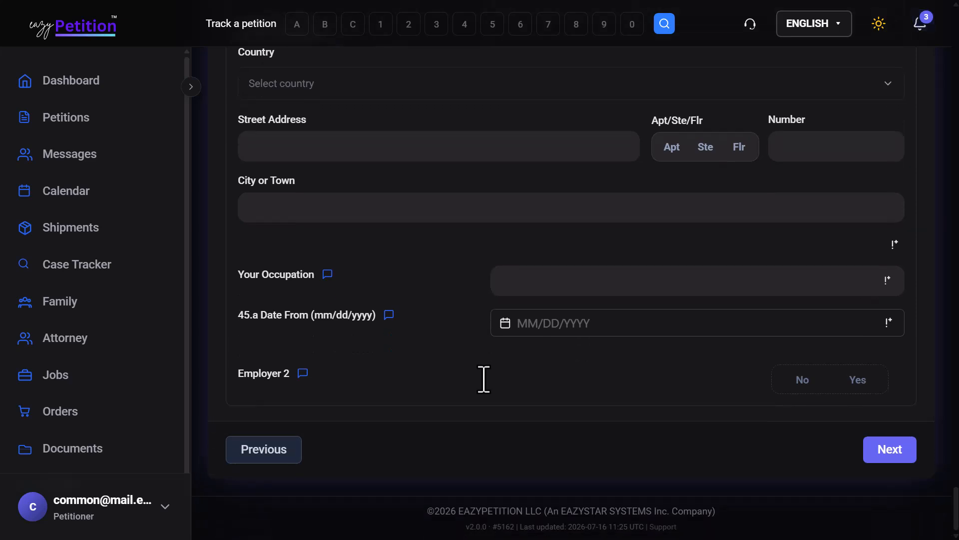
Answer Yes for Employer 2, look through its employer, address, occupation and date fields, and continue to Part 3.
{"action": "left_click", "coordinate": [848, 385]}
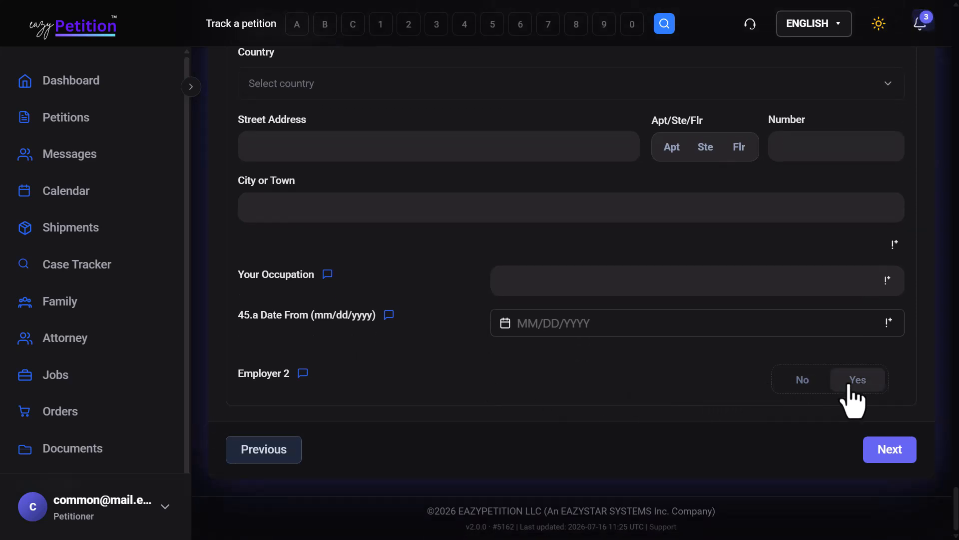
{"action": "scroll", "coordinate": [457, 457], "scroll_direction": "down", "scroll_amount": 4}
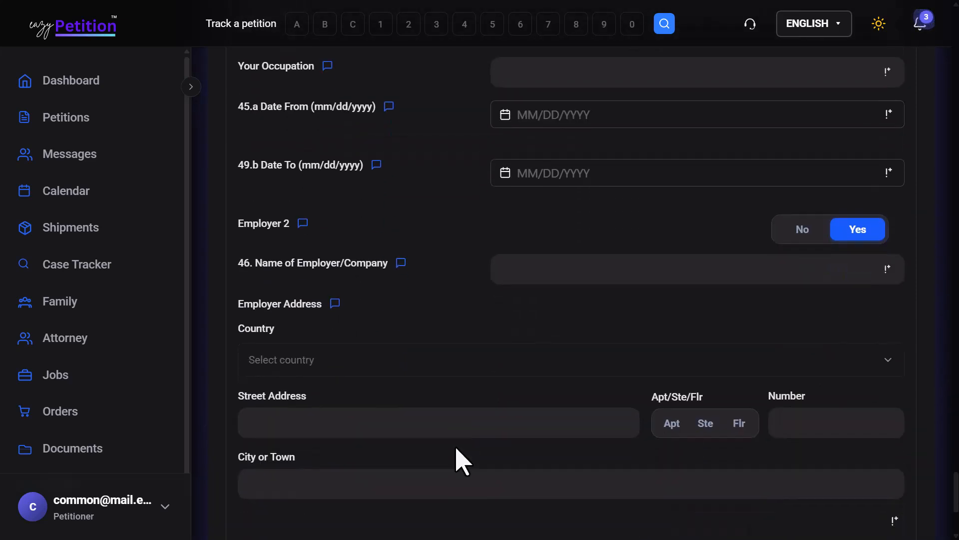
{"action": "scroll", "coordinate": [456, 448], "scroll_direction": "down", "scroll_amount": 1}
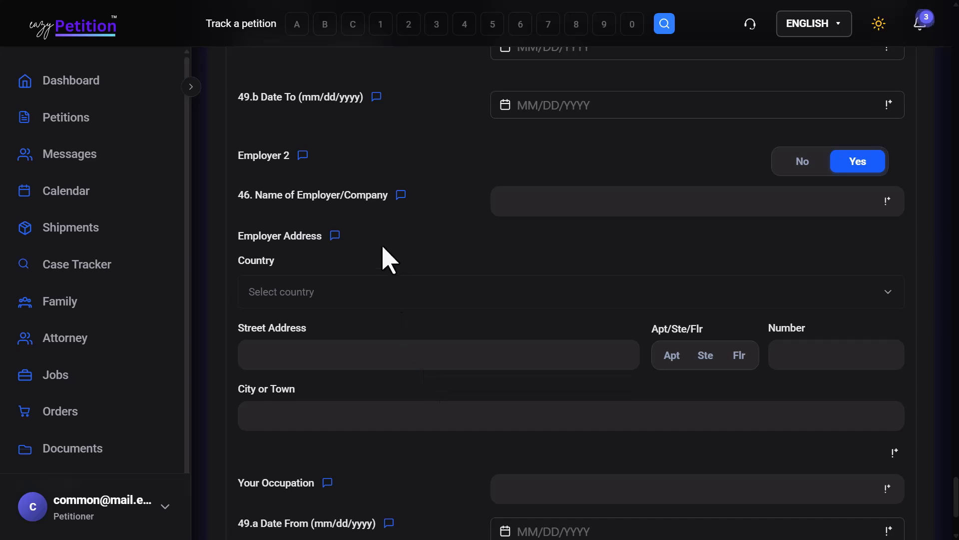
{"action": "left_click", "coordinate": [404, 348]}
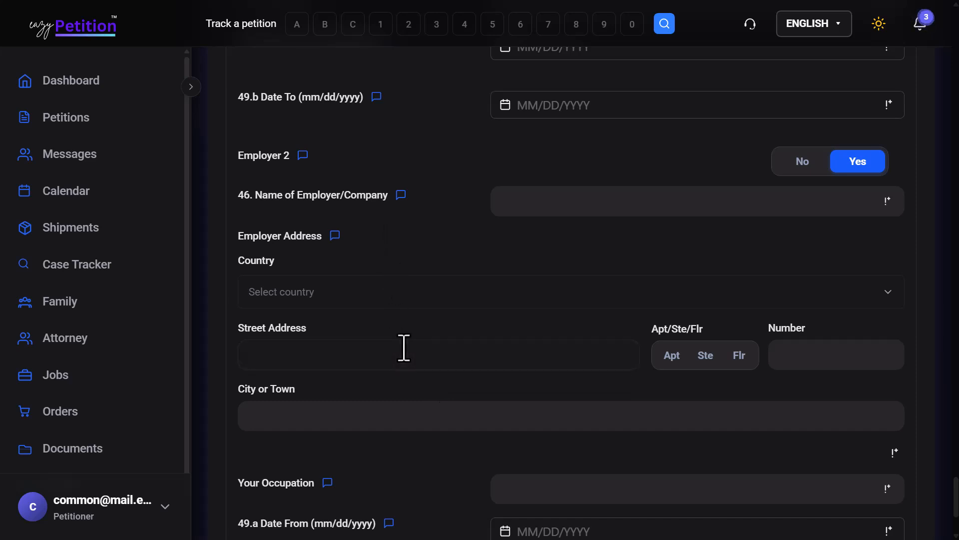
{"action": "scroll", "coordinate": [404, 348], "scroll_direction": "down", "scroll_amount": 3}
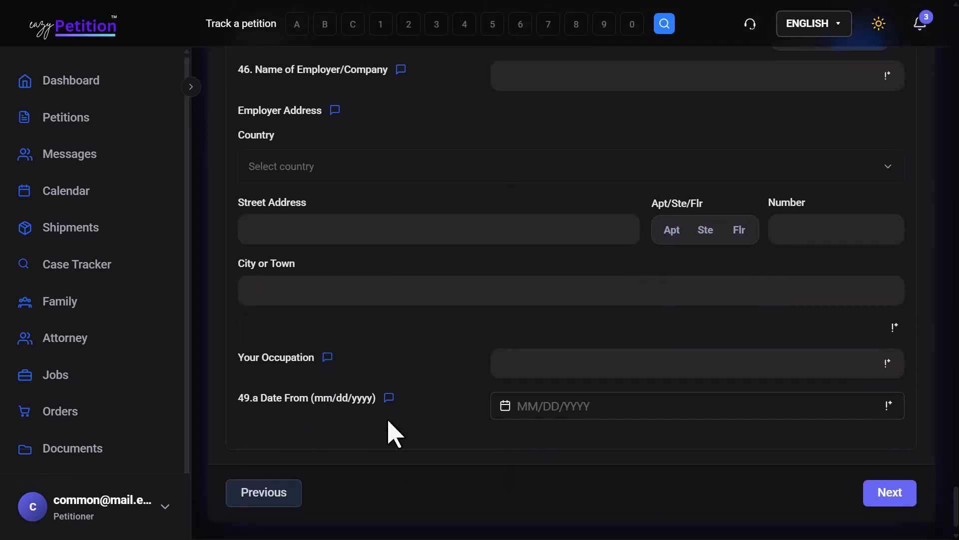
{"action": "left_click", "coordinate": [903, 493]}
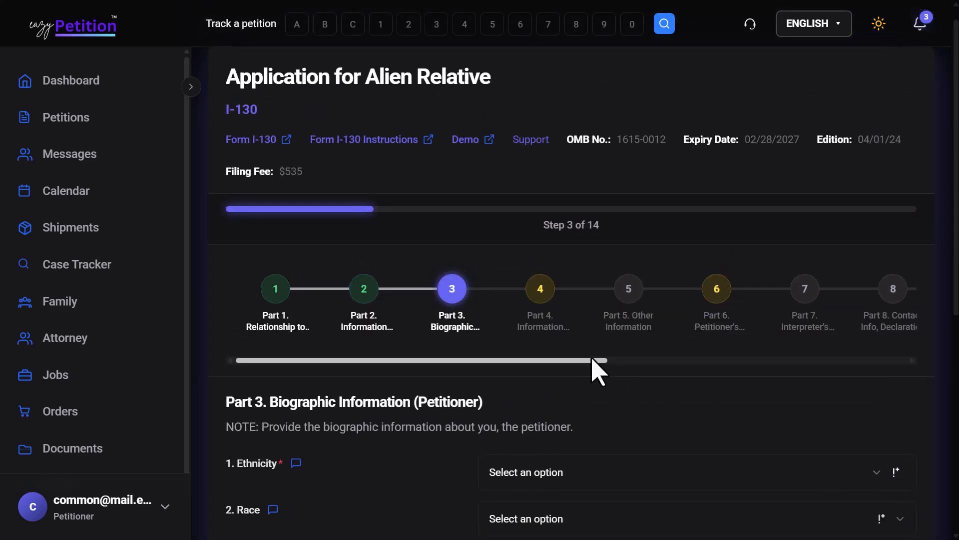
Set the petitioner's ethnicity to Hispanic or Latino and race to White, and continue to Part 4.
{"action": "scroll", "coordinate": [594, 369], "scroll_direction": "down", "scroll_amount": 3}
{"action": "left_click", "coordinate": [550, 310]}
{"action": "left_click", "coordinate": [560, 377]}
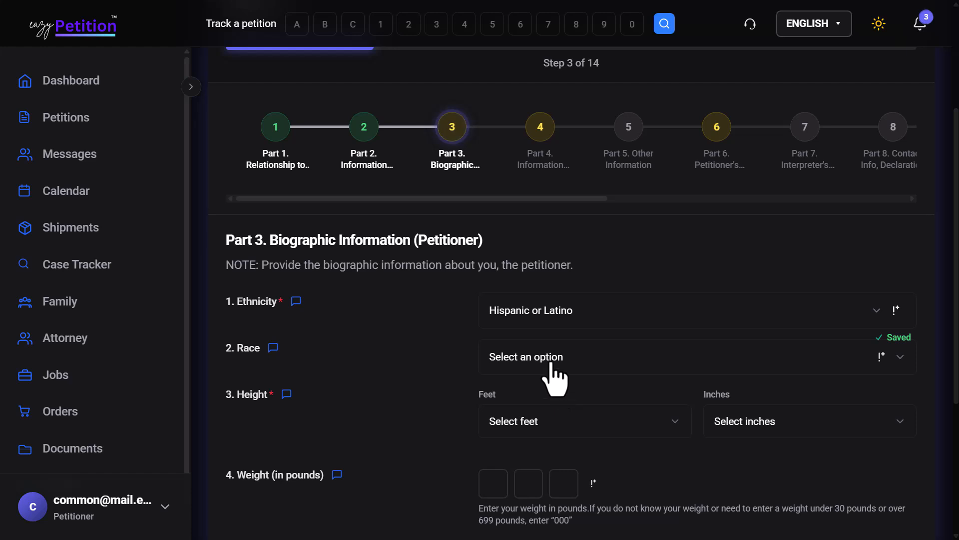
{"action": "left_click", "coordinate": [550, 365]}
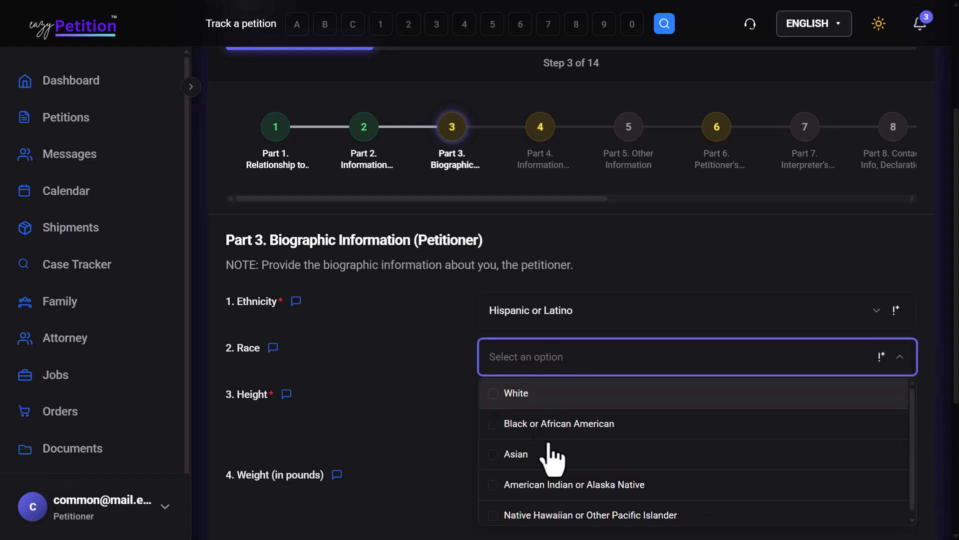
{"action": "left_click", "coordinate": [519, 393]}
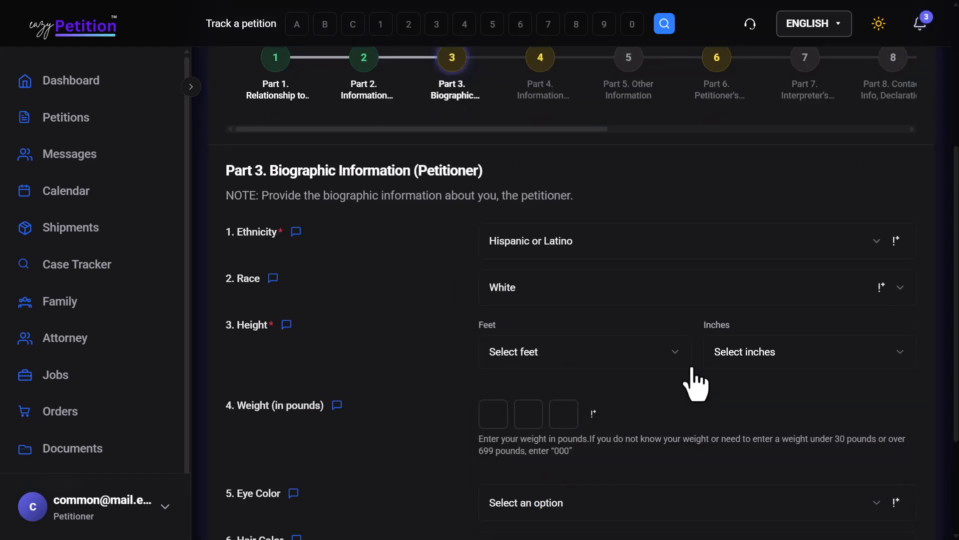
{"action": "scroll", "coordinate": [618, 417], "scroll_direction": "down", "scroll_amount": 3}
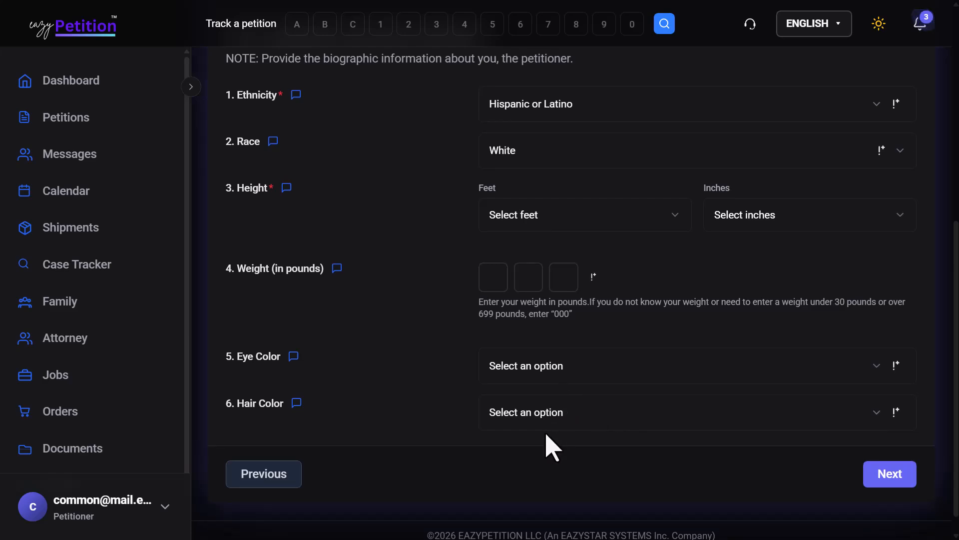
{"action": "left_click", "coordinate": [881, 480]}
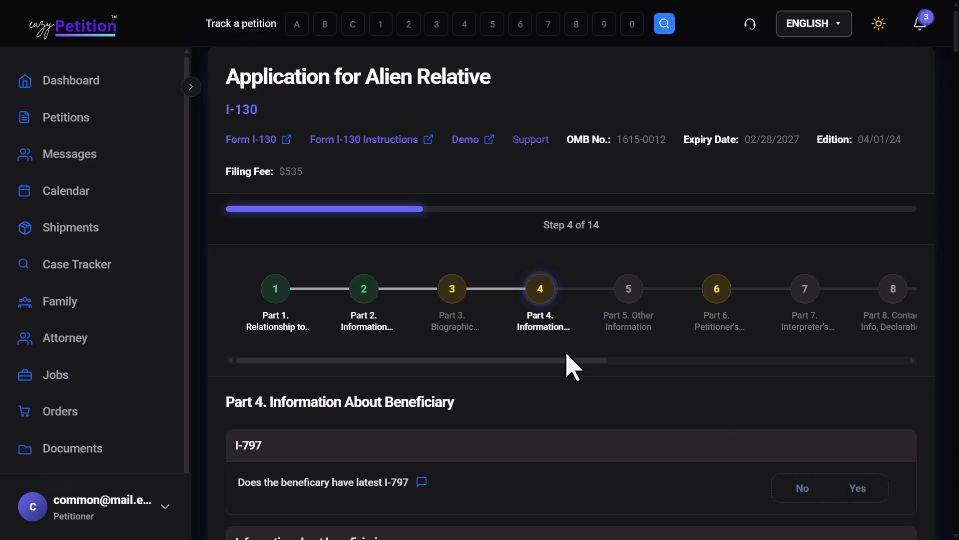
Examine the beneficiary's I-797, identification number, passport upload, name and birth information fields in Part 4.
{"action": "scroll", "coordinate": [571, 366], "scroll_direction": "down", "scroll_amount": 2}
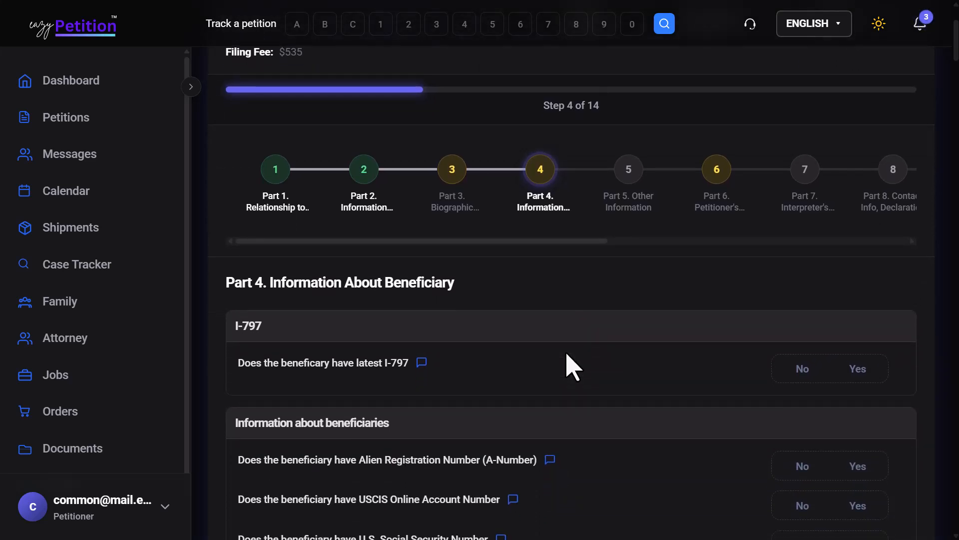
{"action": "scroll", "coordinate": [572, 367], "scroll_direction": "down", "scroll_amount": 2}
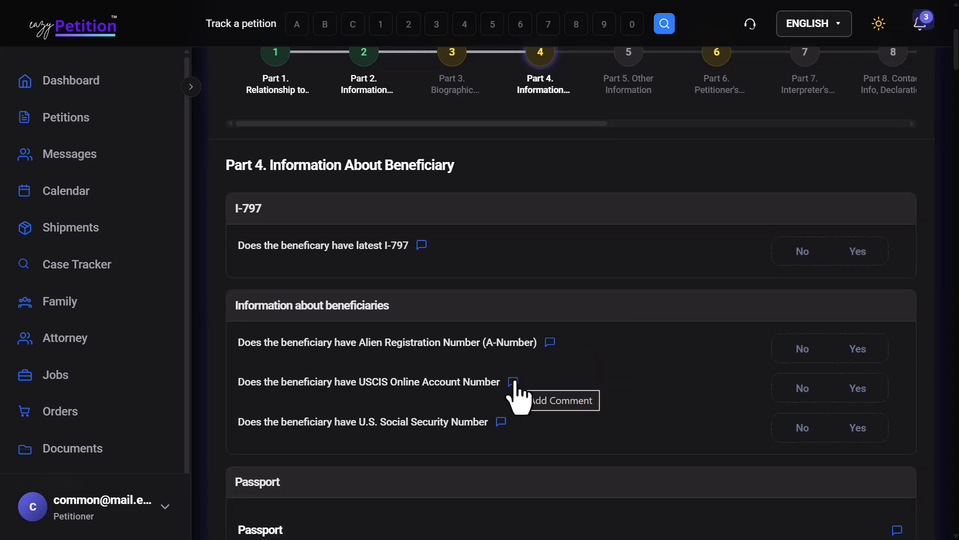
{"action": "scroll", "coordinate": [497, 443], "scroll_direction": "down", "scroll_amount": 5}
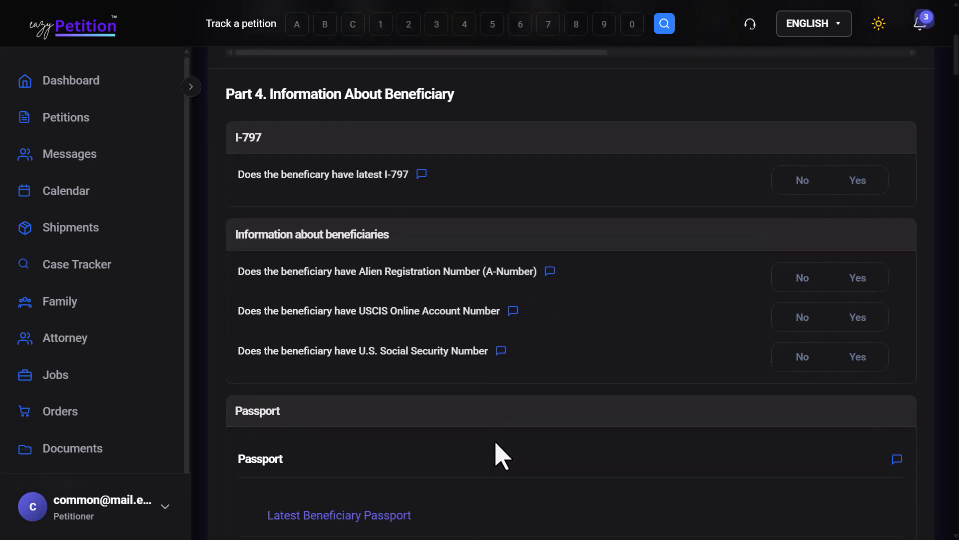
{"action": "scroll", "coordinate": [502, 454], "scroll_direction": "down", "scroll_amount": 4}
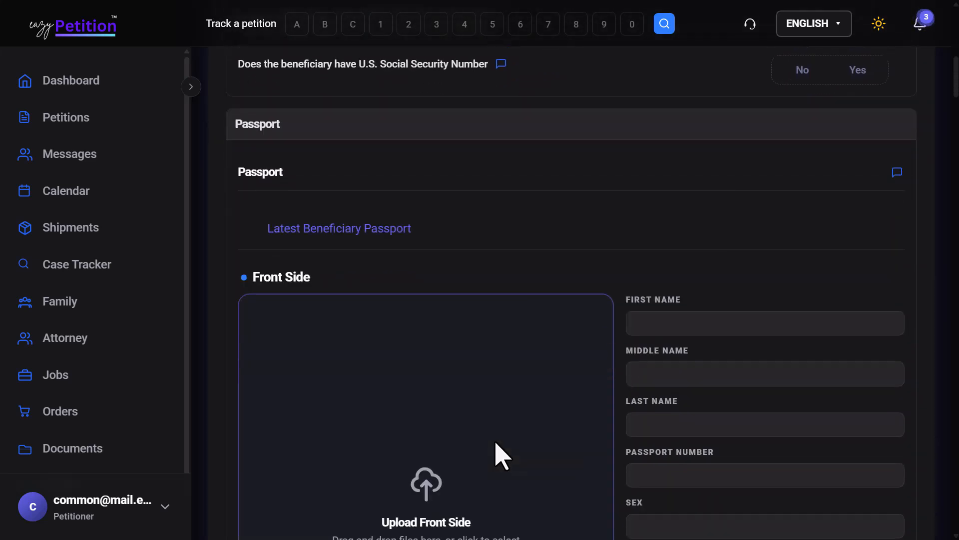
{"action": "scroll", "coordinate": [505, 440], "scroll_direction": "down", "scroll_amount": 1}
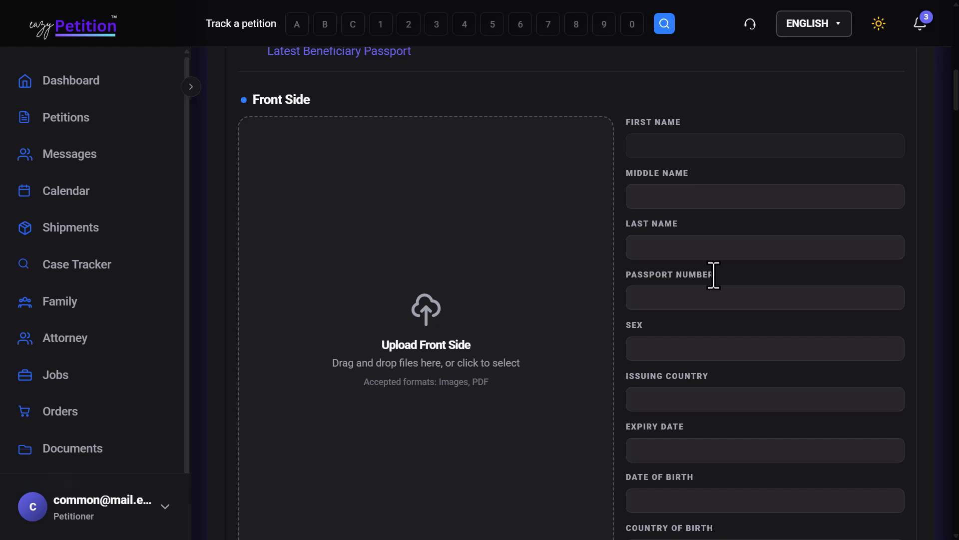
{"action": "left_click", "coordinate": [708, 453]}
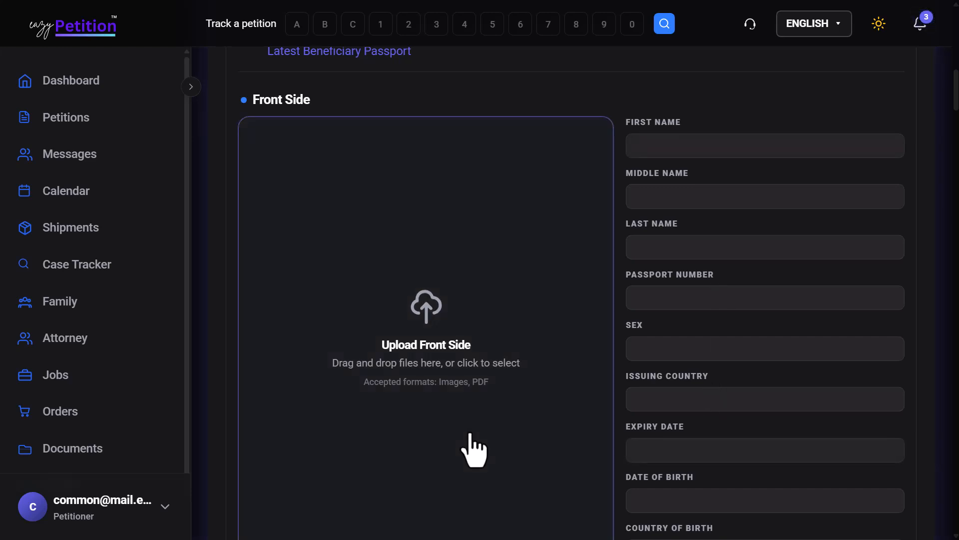
{"action": "scroll", "coordinate": [470, 435], "scroll_direction": "down", "scroll_amount": 15}
{"action": "scroll", "coordinate": [469, 447], "scroll_direction": "down", "scroll_amount": 3}
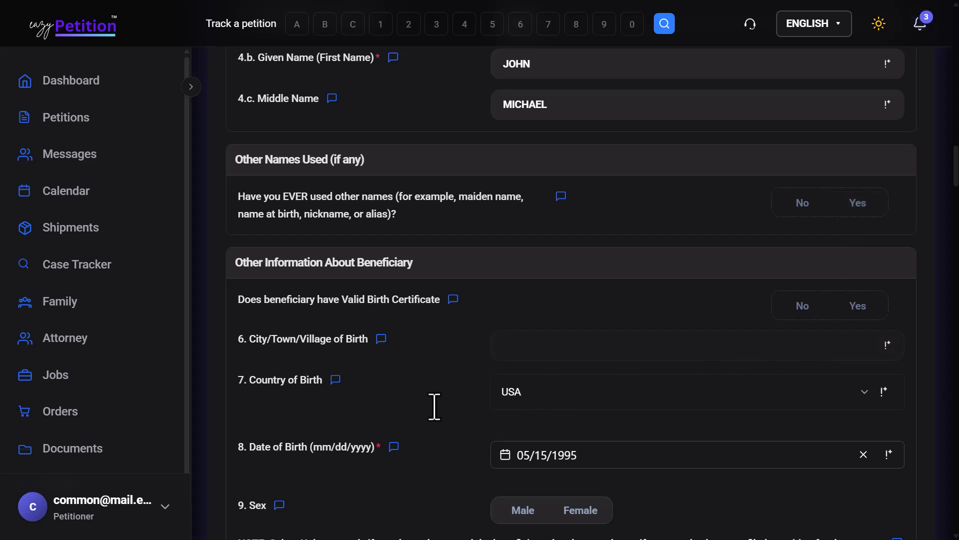
Answer Yes to question 10 on whether anyone else has ever filed a petition for the beneficiary.
{"action": "scroll", "coordinate": [421, 409], "scroll_direction": "down", "scroll_amount": 3}
{"action": "scroll", "coordinate": [421, 409], "scroll_direction": "down", "scroll_amount": 2}
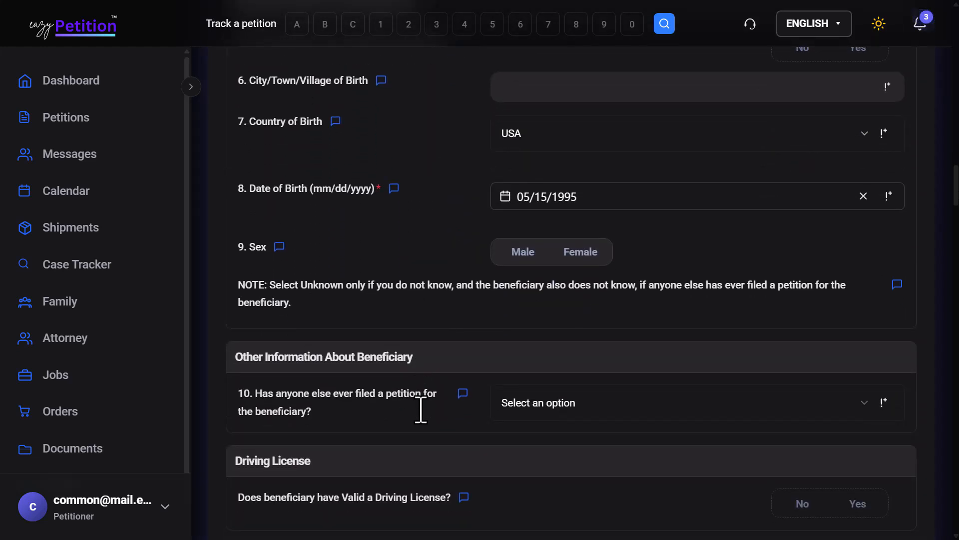
{"action": "scroll", "coordinate": [422, 408], "scroll_direction": "down", "scroll_amount": 2}
{"action": "scroll", "coordinate": [421, 409], "scroll_direction": "down", "scroll_amount": 1}
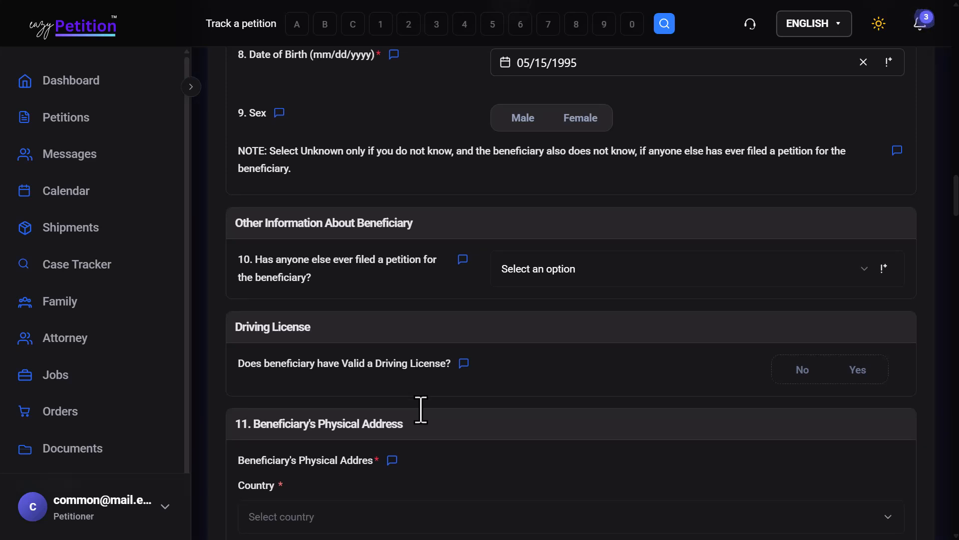
{"action": "left_click", "coordinate": [552, 274]}
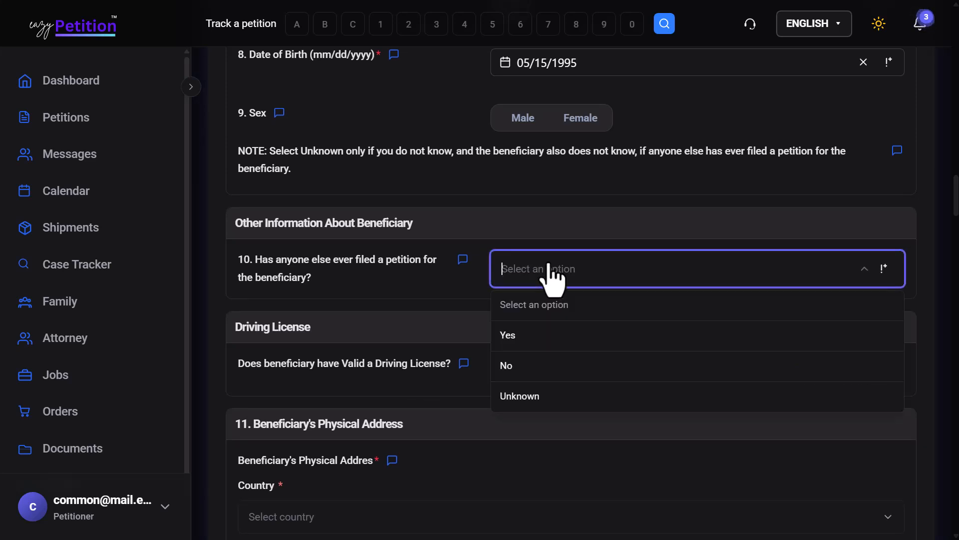
{"action": "left_click", "coordinate": [539, 349]}
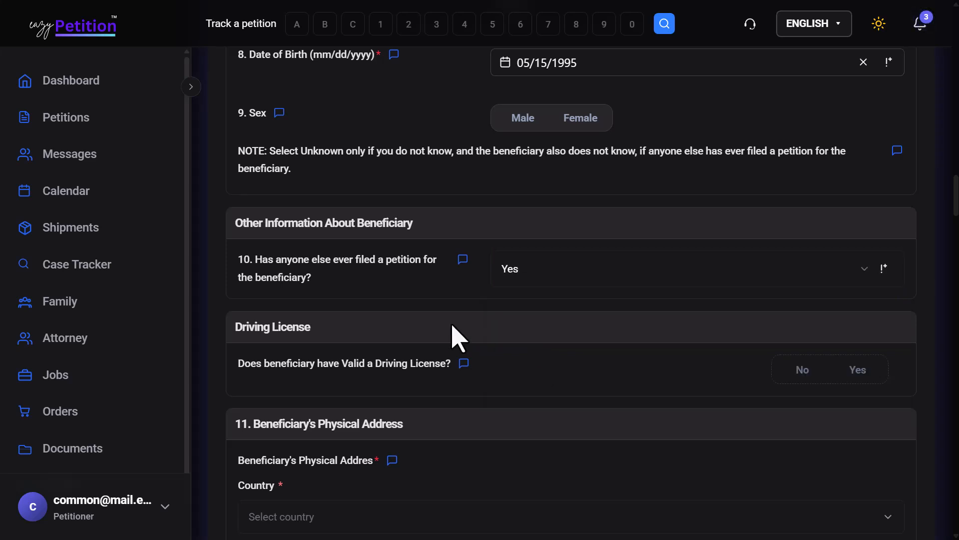
Examine the beneficiary's driving license question and the physical, U.S. and foreign address, contact and marital information fields.
{"action": "scroll", "coordinate": [457, 338], "scroll_direction": "down", "scroll_amount": 2}
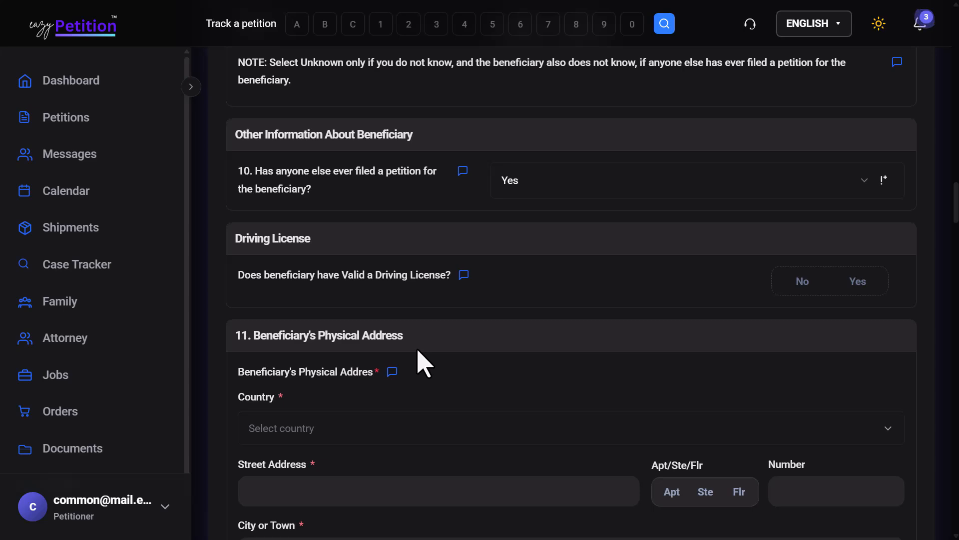
{"action": "scroll", "coordinate": [434, 336], "scroll_direction": "down", "scroll_amount": 7}
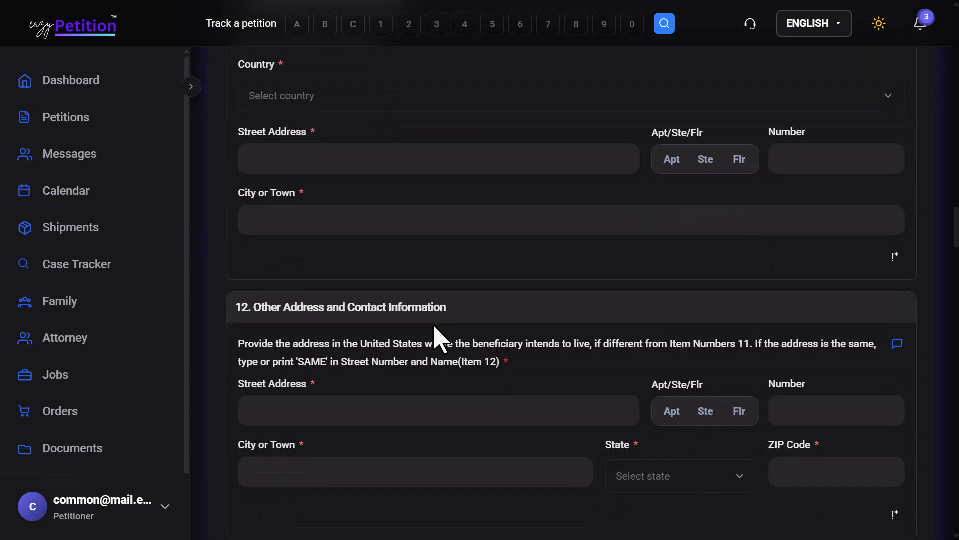
{"action": "scroll", "coordinate": [435, 336], "scroll_direction": "down", "scroll_amount": 5}
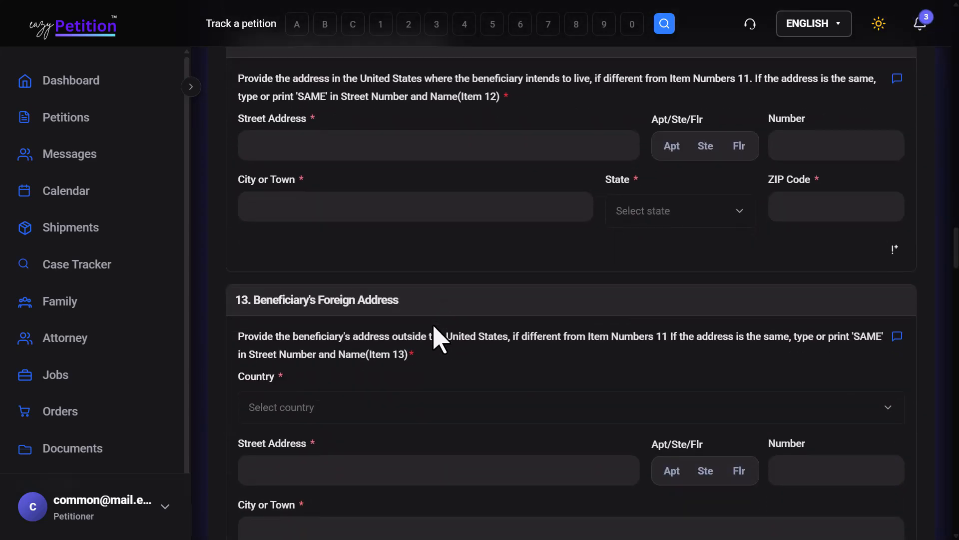
{"action": "scroll", "coordinate": [435, 336], "scroll_direction": "down", "scroll_amount": 1}
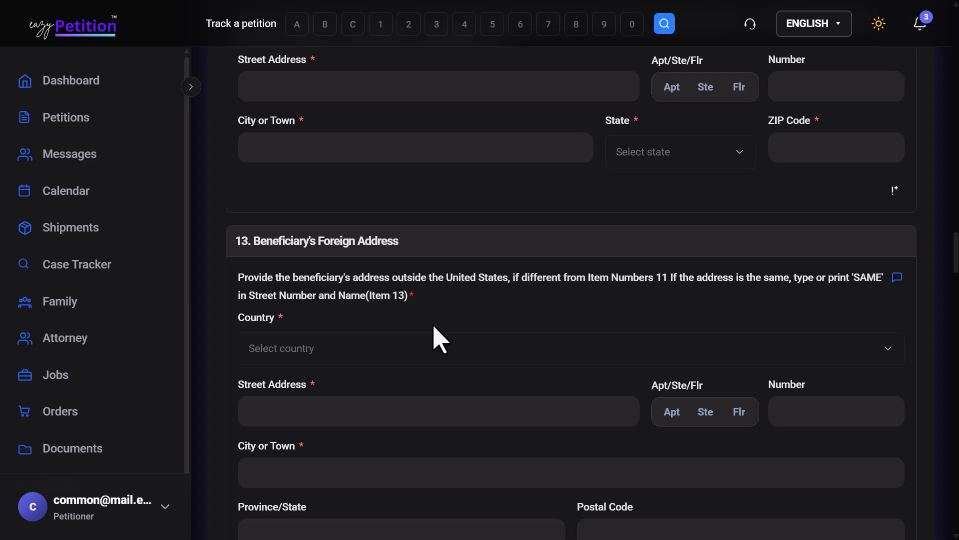
{"action": "scroll", "coordinate": [439, 340], "scroll_direction": "down", "scroll_amount": 4}
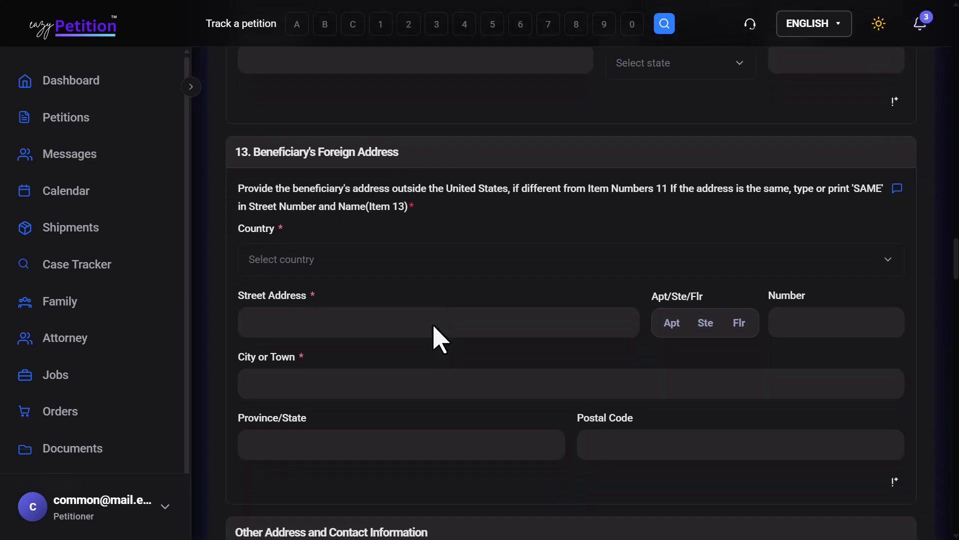
{"action": "scroll", "coordinate": [440, 339], "scroll_direction": "down", "scroll_amount": 4}
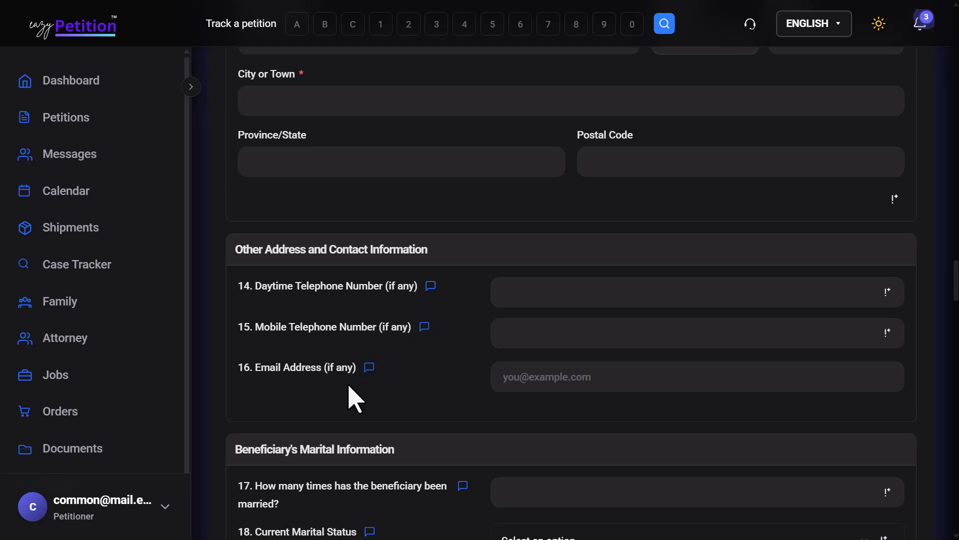
{"action": "scroll", "coordinate": [357, 390], "scroll_direction": "down", "scroll_amount": 3}
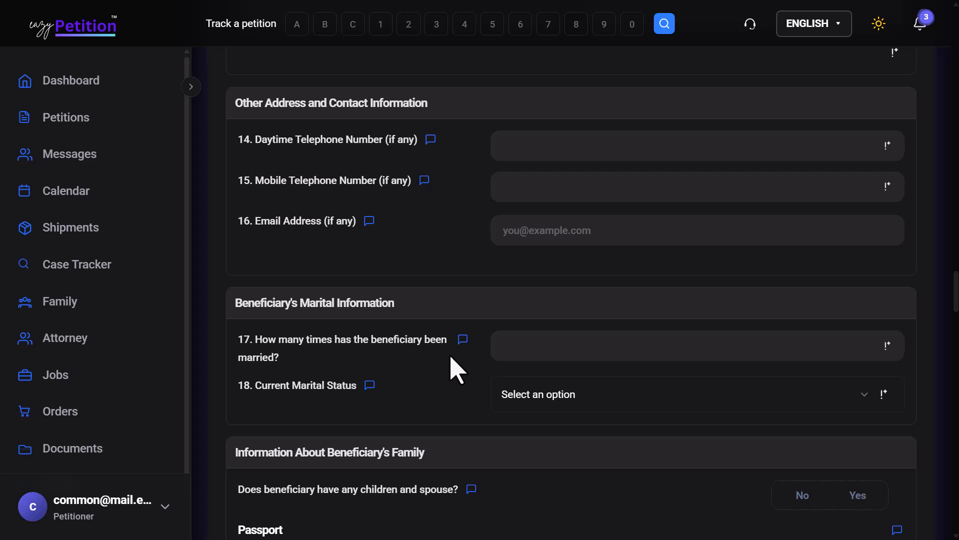
Examine the beneficiary's family, passport upload, entry, travel document and employment information fields.
{"action": "scroll", "coordinate": [457, 370], "scroll_direction": "down", "scroll_amount": 2}
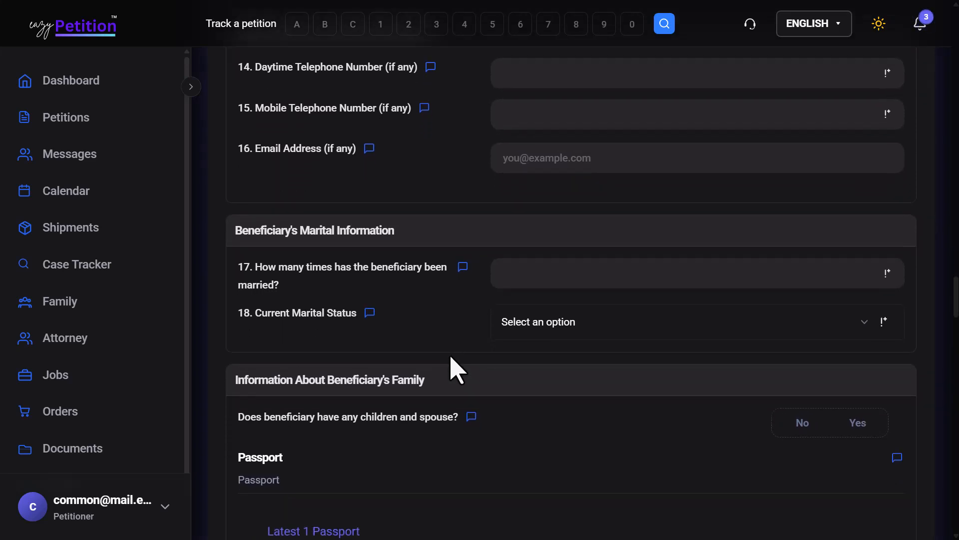
{"action": "scroll", "coordinate": [457, 370], "scroll_direction": "down", "scroll_amount": 1}
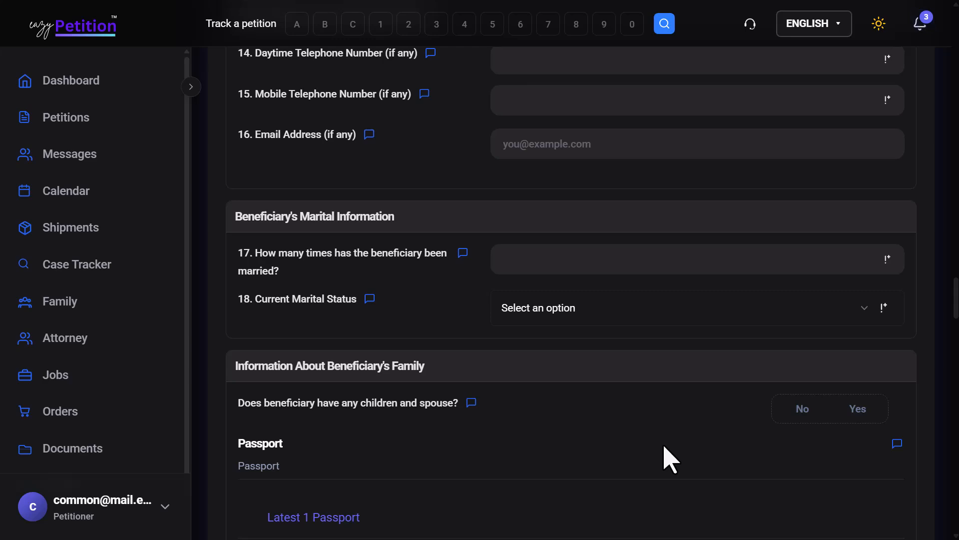
{"action": "scroll", "coordinate": [669, 457], "scroll_direction": "down", "scroll_amount": 10}
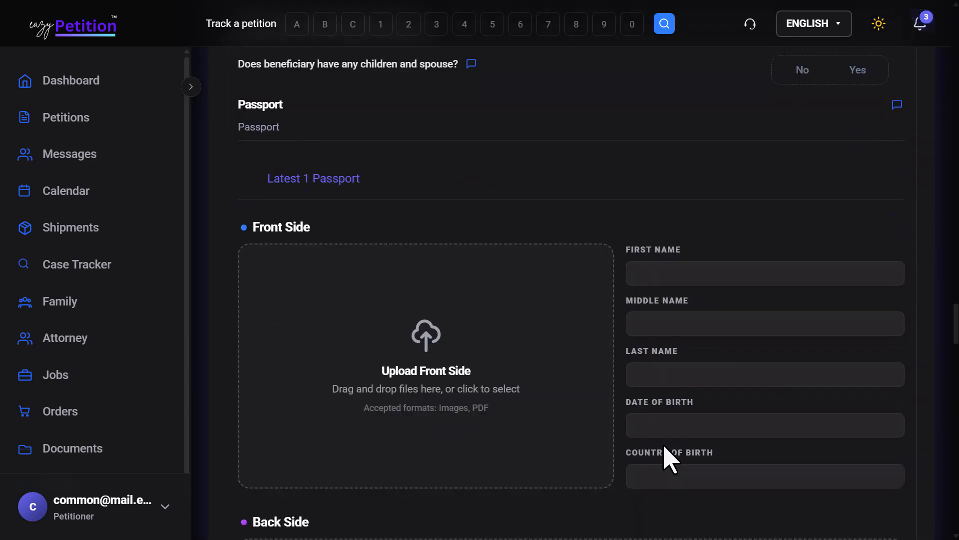
{"action": "scroll", "coordinate": [669, 457], "scroll_direction": "down", "scroll_amount": 4}
{"action": "scroll", "coordinate": [670, 457], "scroll_direction": "down", "scroll_amount": 3}
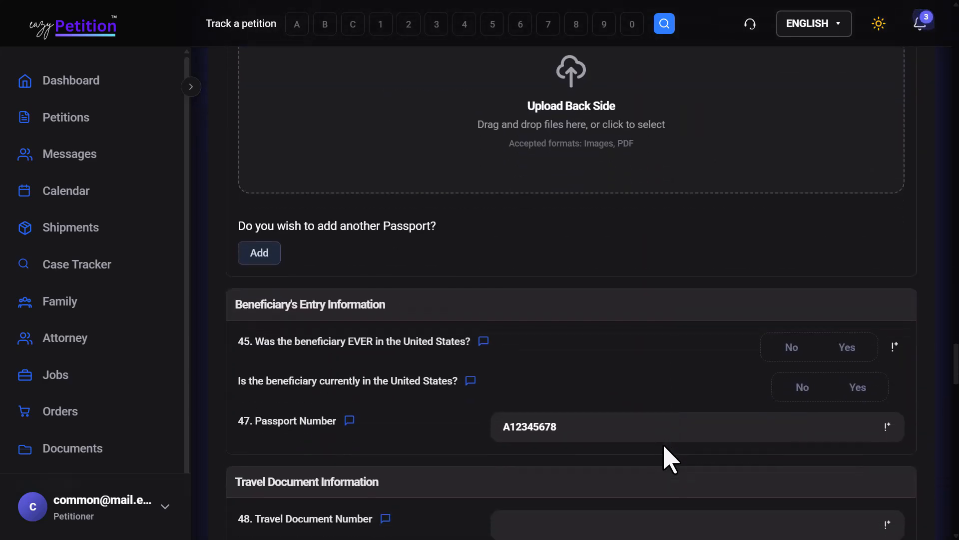
{"action": "scroll", "coordinate": [669, 457], "scroll_direction": "down", "scroll_amount": 2}
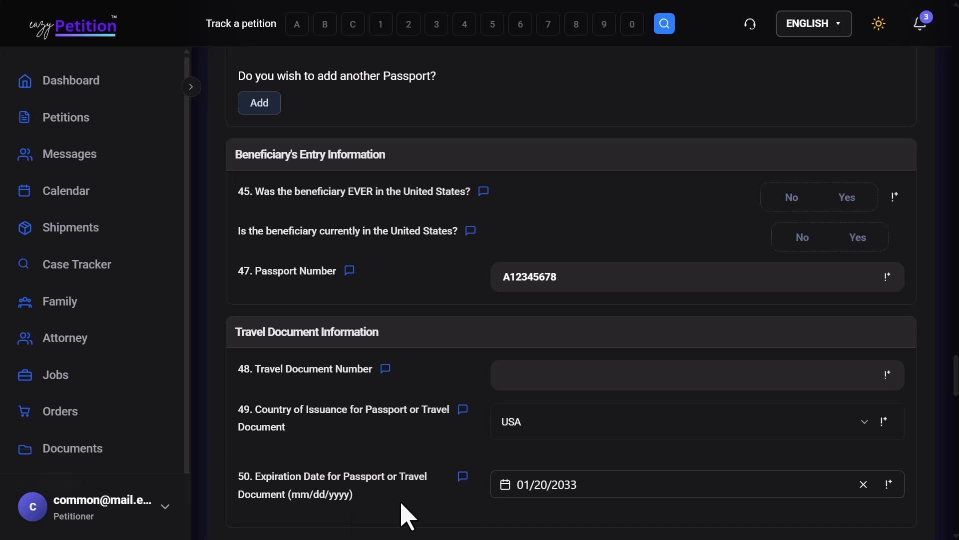
{"action": "scroll", "coordinate": [407, 514], "scroll_direction": "down", "scroll_amount": 6}
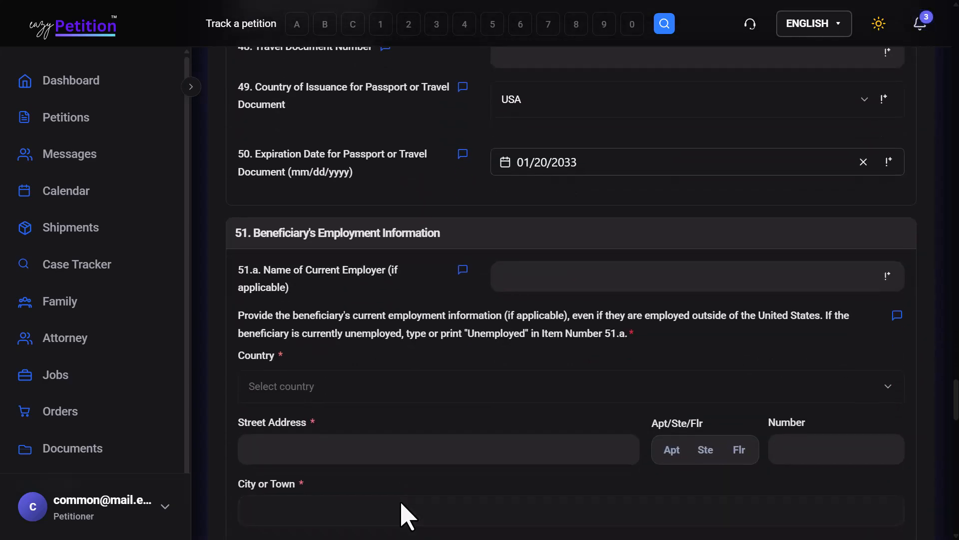
Examine the rest of Part 4: employment, immigration proceedings, native-language name and address, and adjustment of status or consular processing fields.
{"action": "scroll", "coordinate": [407, 514], "scroll_direction": "down", "scroll_amount": 3}
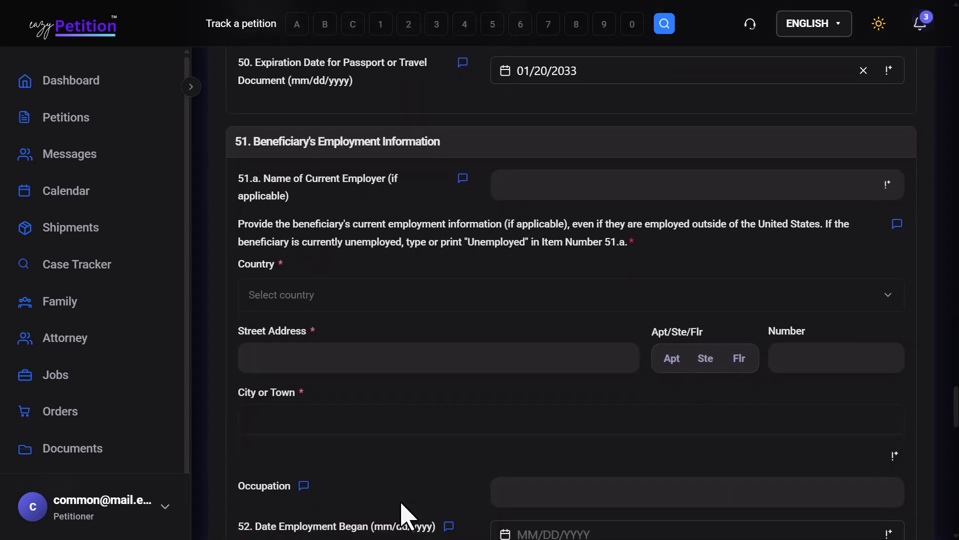
{"action": "scroll", "coordinate": [408, 514], "scroll_direction": "down", "scroll_amount": 8}
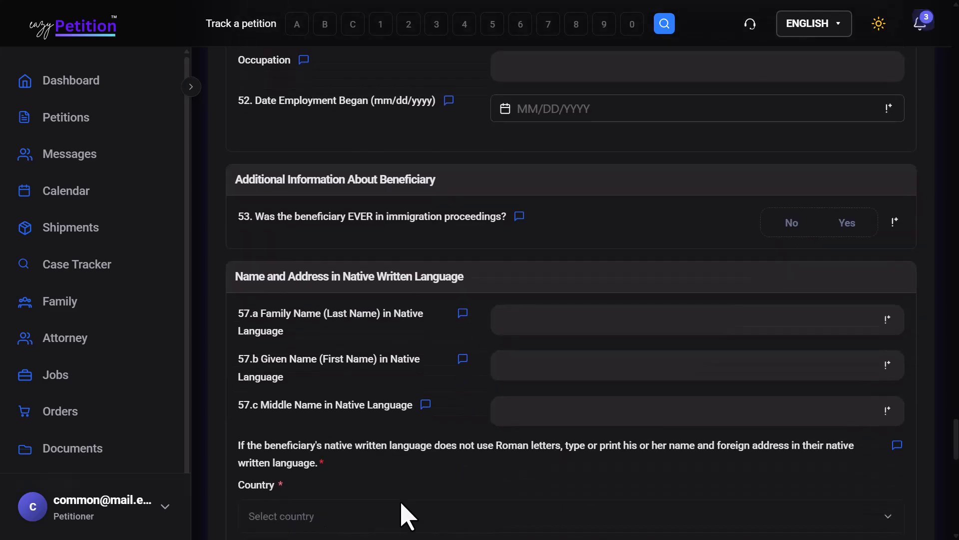
{"action": "scroll", "coordinate": [407, 515], "scroll_direction": "down", "scroll_amount": 5}
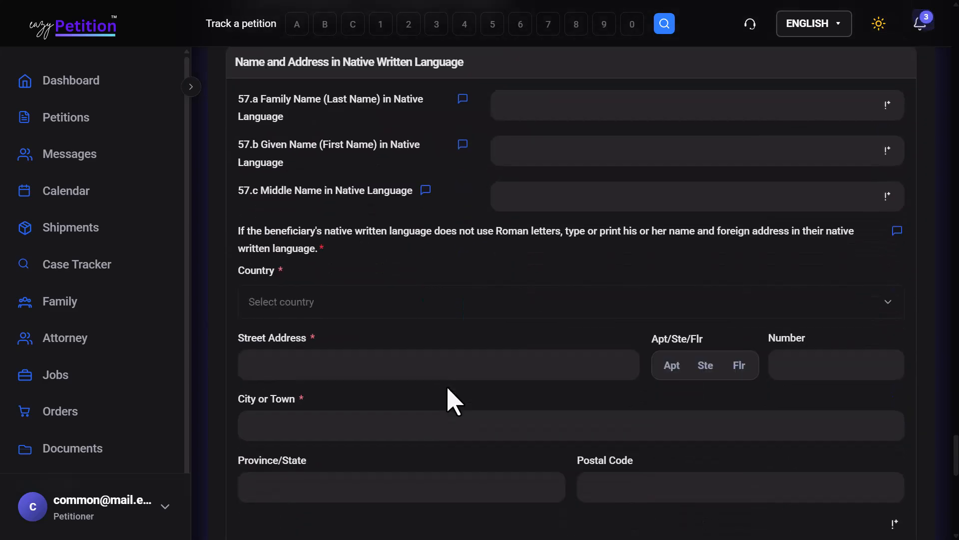
{"action": "scroll", "coordinate": [452, 400], "scroll_direction": "down", "scroll_amount": 5}
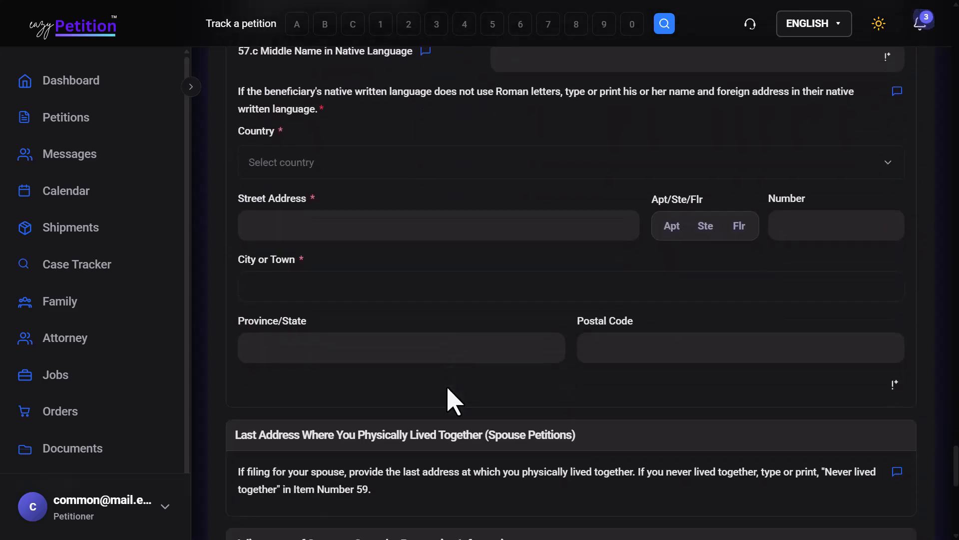
{"action": "scroll", "coordinate": [452, 400], "scroll_direction": "down", "scroll_amount": 3}
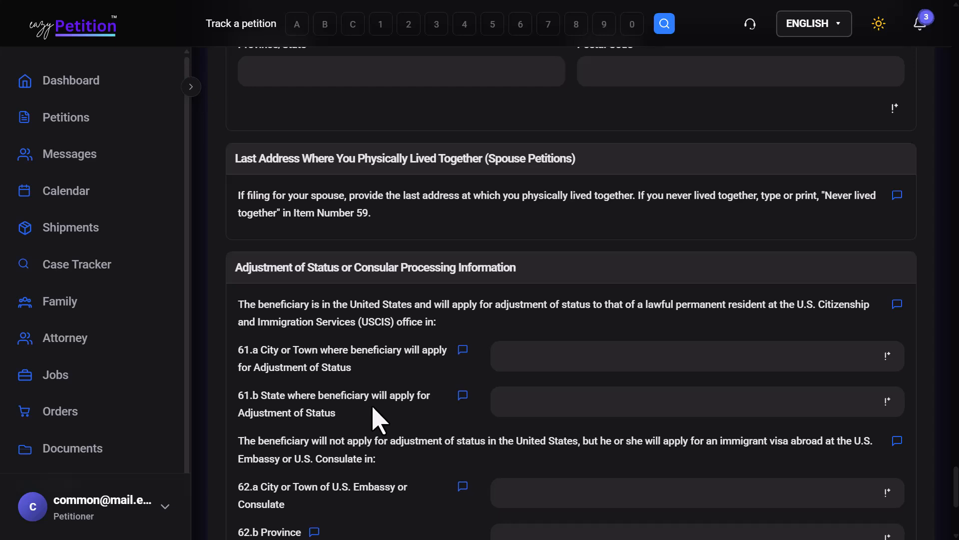
{"action": "scroll", "coordinate": [376, 419], "scroll_direction": "down", "scroll_amount": 5}
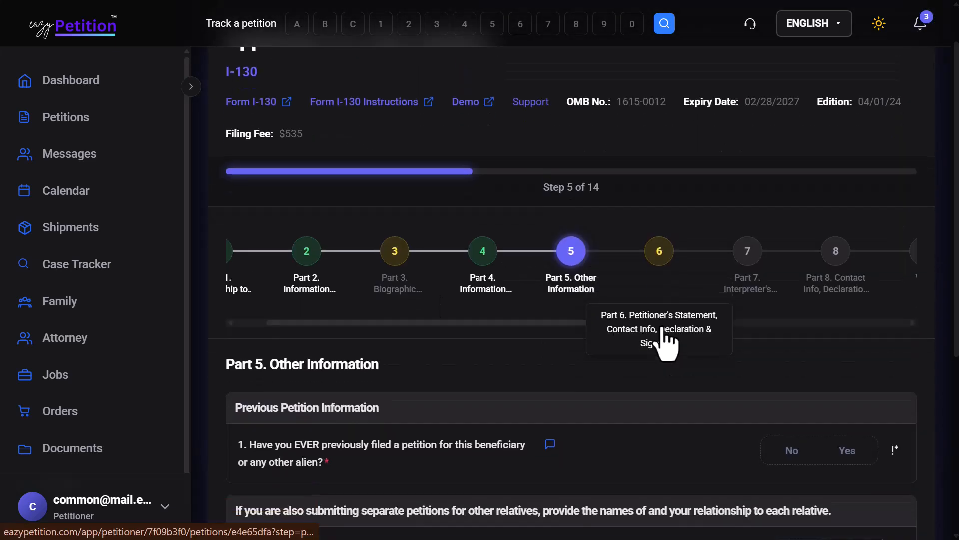
Answer Yes to Part 5 question 1 on previously filed petitions and review the previous petition detail fields.
{"action": "scroll", "coordinate": [662, 327], "scroll_direction": "down", "scroll_amount": 3}
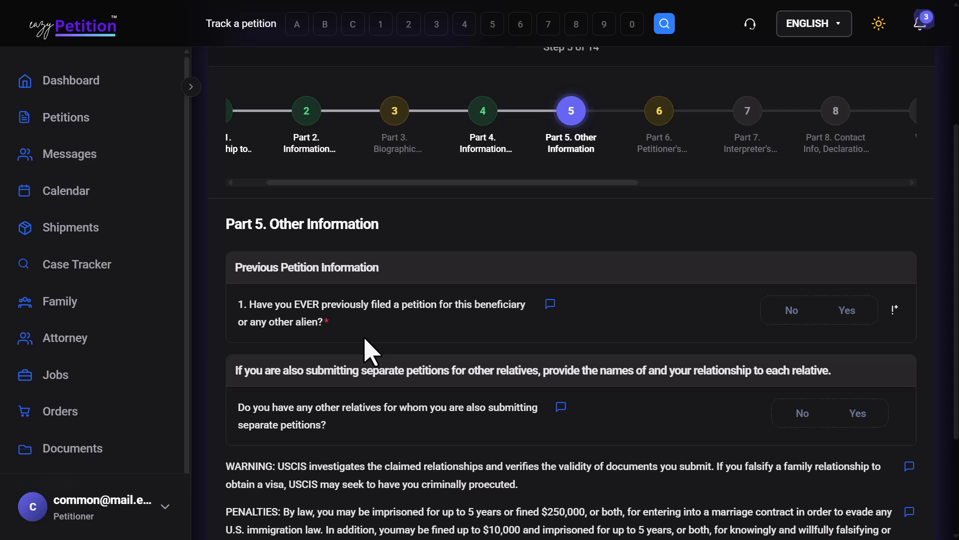
{"action": "left_click", "coordinate": [856, 320]}
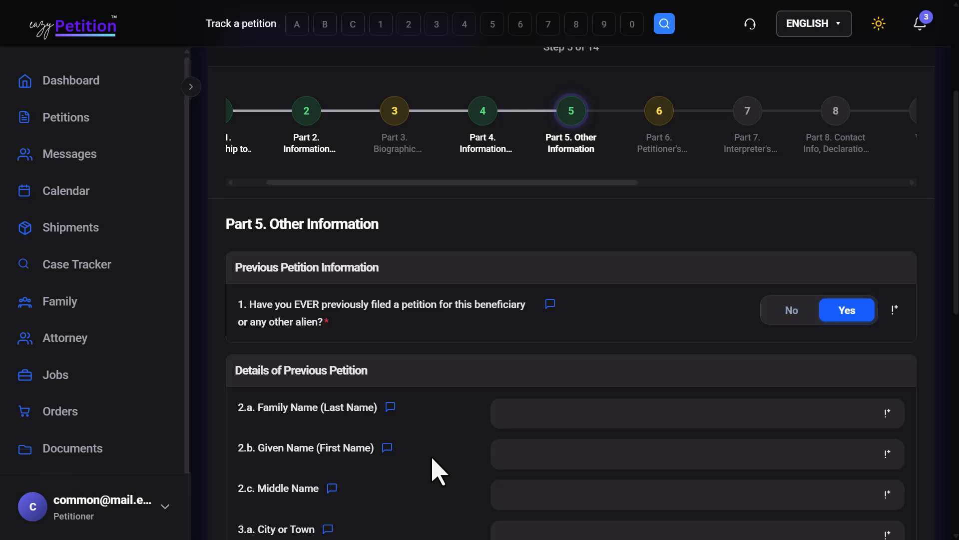
{"action": "scroll", "coordinate": [439, 470], "scroll_direction": "down", "scroll_amount": 5}
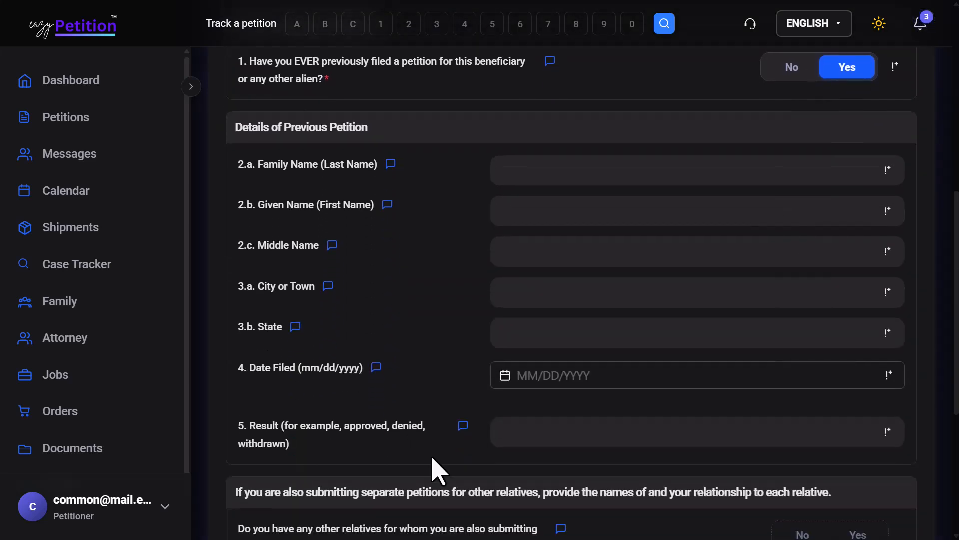
{"action": "scroll", "coordinate": [438, 470], "scroll_direction": "down", "scroll_amount": 3}
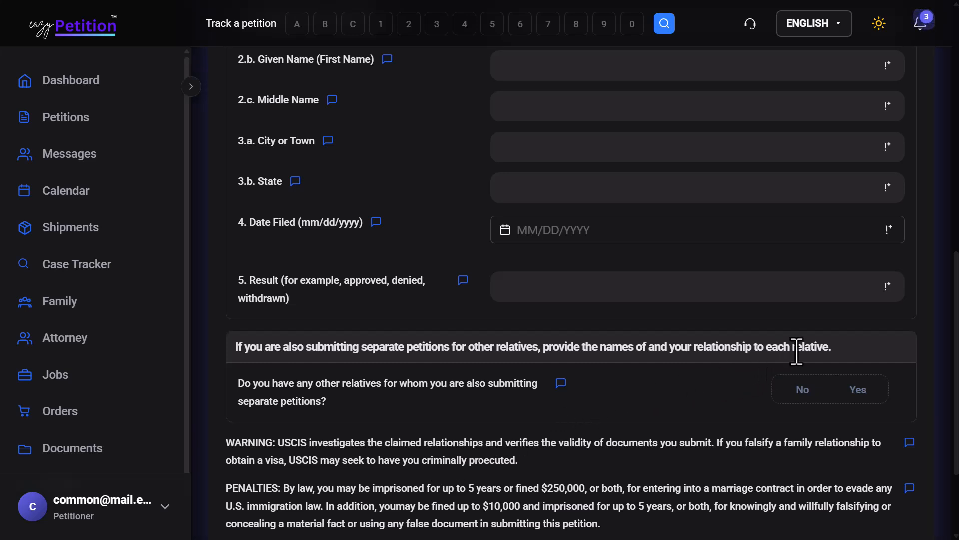
Answer Yes on having other relatives with separate petitions, and continue to Part 6.
{"action": "left_click", "coordinate": [864, 391]}
{"action": "scroll", "coordinate": [394, 415], "scroll_direction": "down", "scroll_amount": 5}
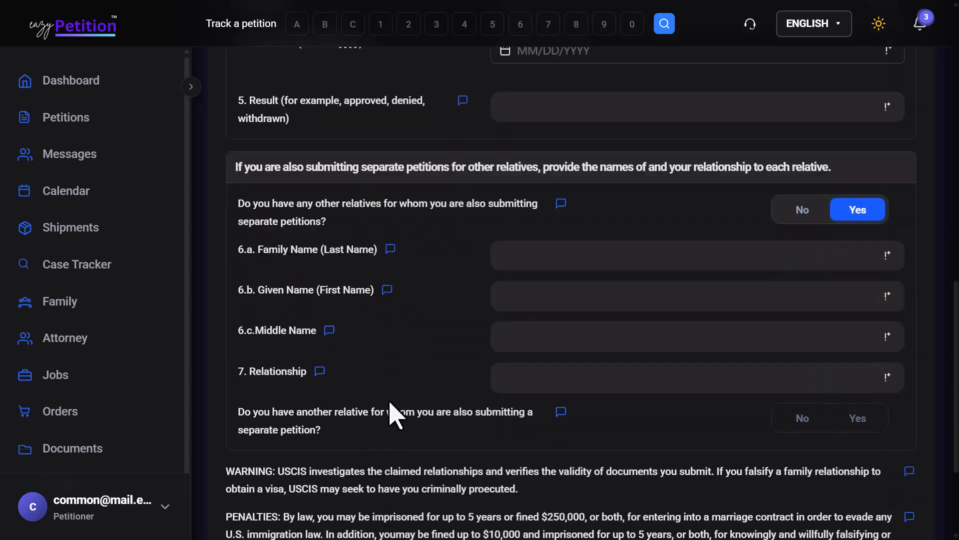
{"action": "scroll", "coordinate": [395, 414], "scroll_direction": "down", "scroll_amount": 1}
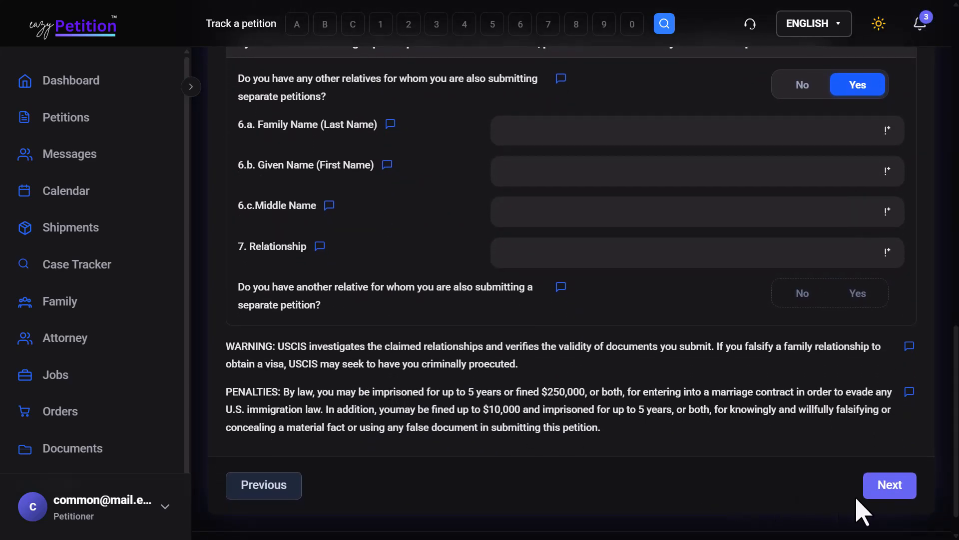
{"action": "left_click", "coordinate": [884, 494]}
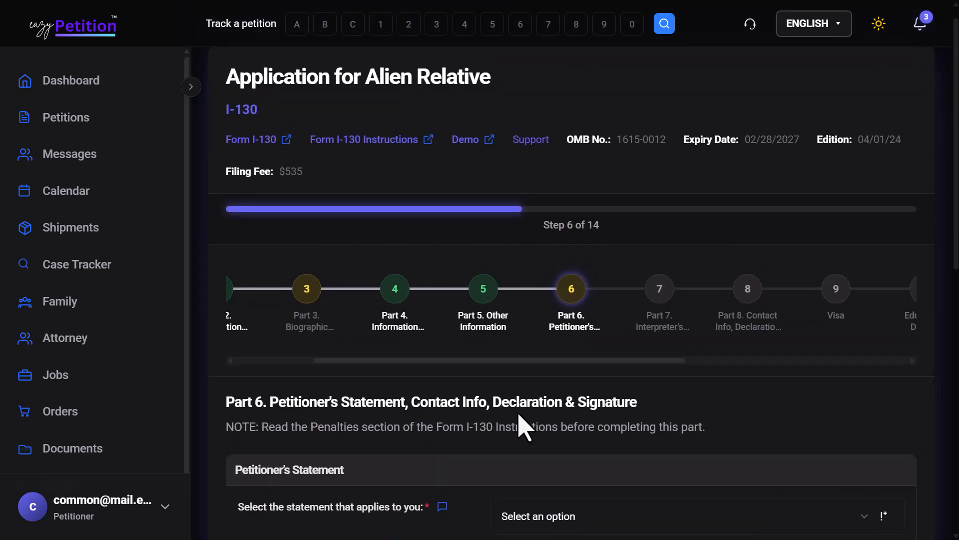
In the Petitioner's Statement, choose option 1.b about the Part 7 interpreter and answer Yes to having had assistance preparing the petition.
{"action": "scroll", "coordinate": [525, 428], "scroll_direction": "down", "scroll_amount": 4}
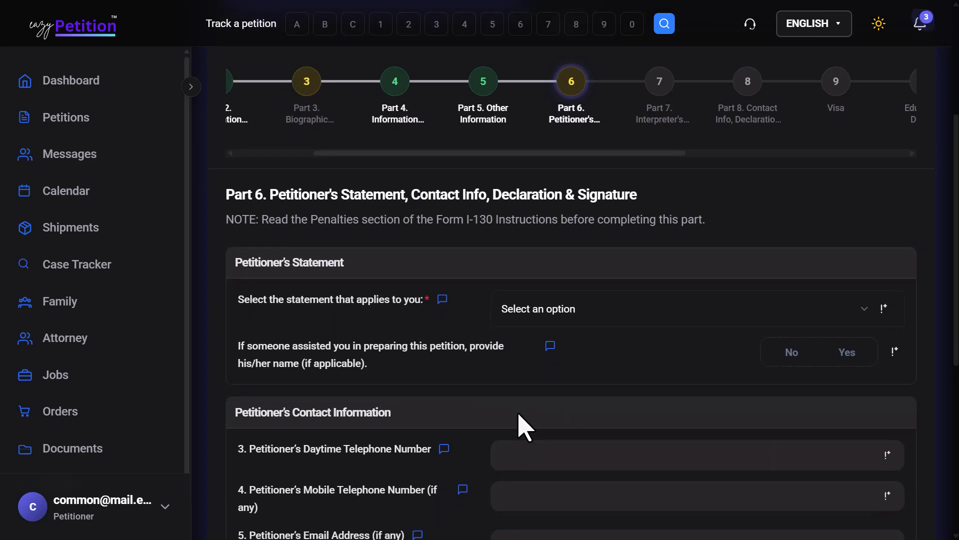
{"action": "left_click", "coordinate": [598, 320]}
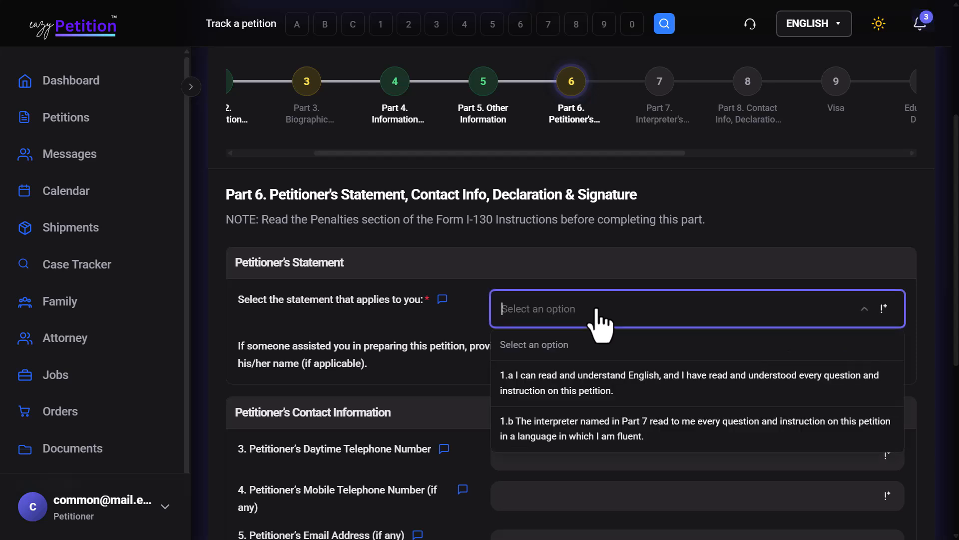
{"action": "left_click", "coordinate": [574, 434]}
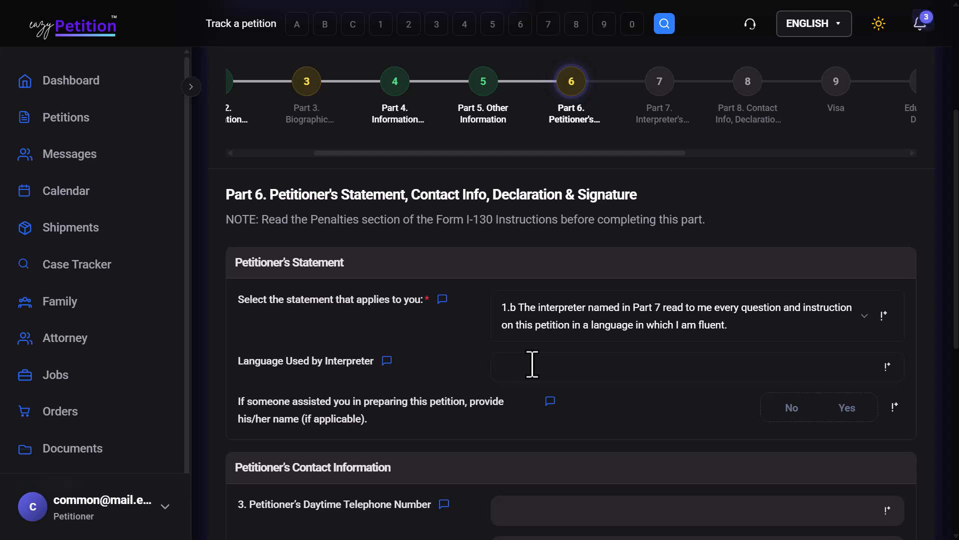
{"action": "left_click", "coordinate": [845, 411]}
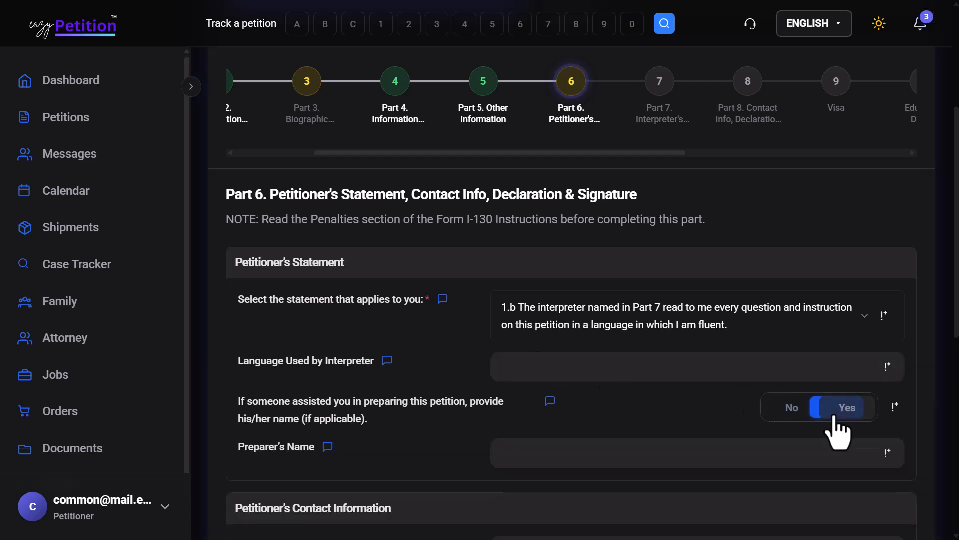
Examine the petitioner's contact information and the date of signature field in Part 6.
{"action": "scroll", "coordinate": [492, 474], "scroll_direction": "down", "scroll_amount": 5}
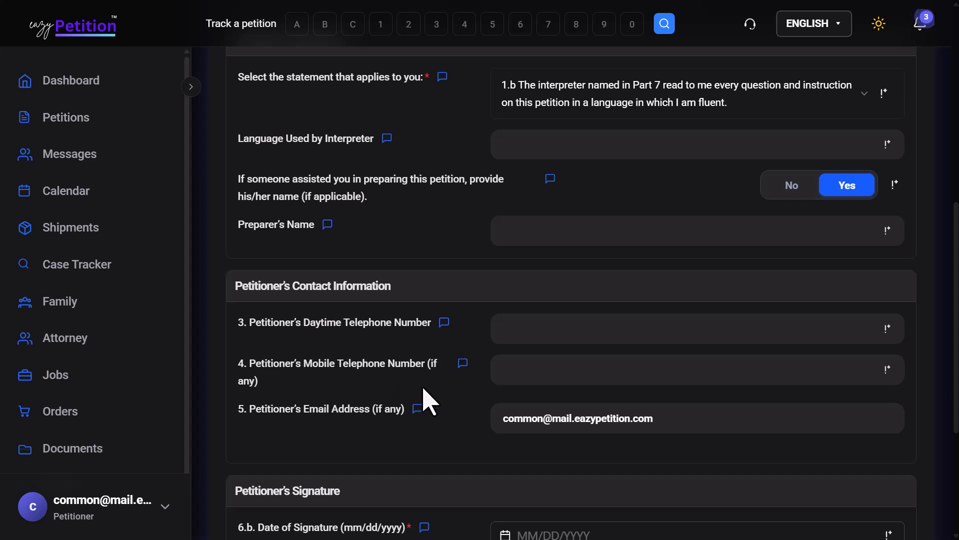
{"action": "scroll", "coordinate": [425, 399], "scroll_direction": "down", "scroll_amount": 3}
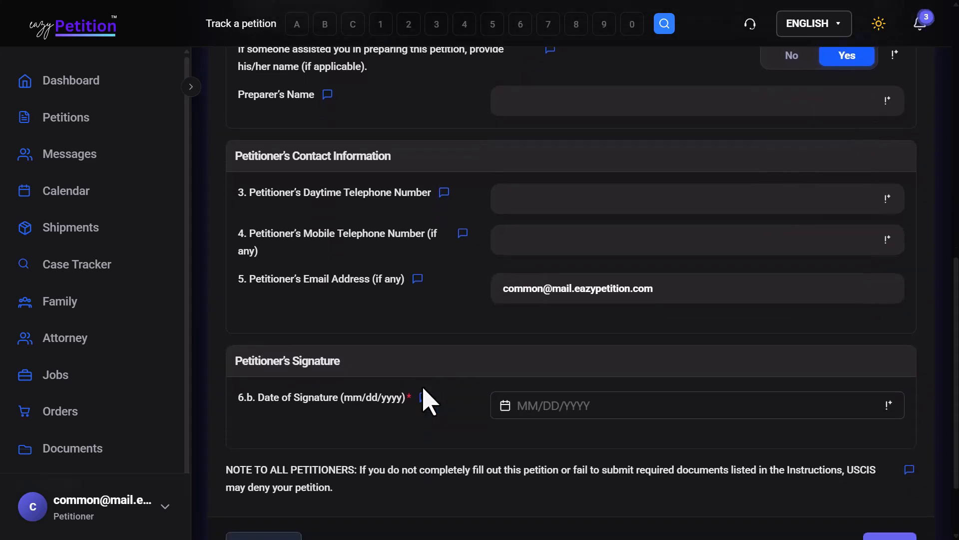
{"action": "left_click", "coordinate": [545, 400]}
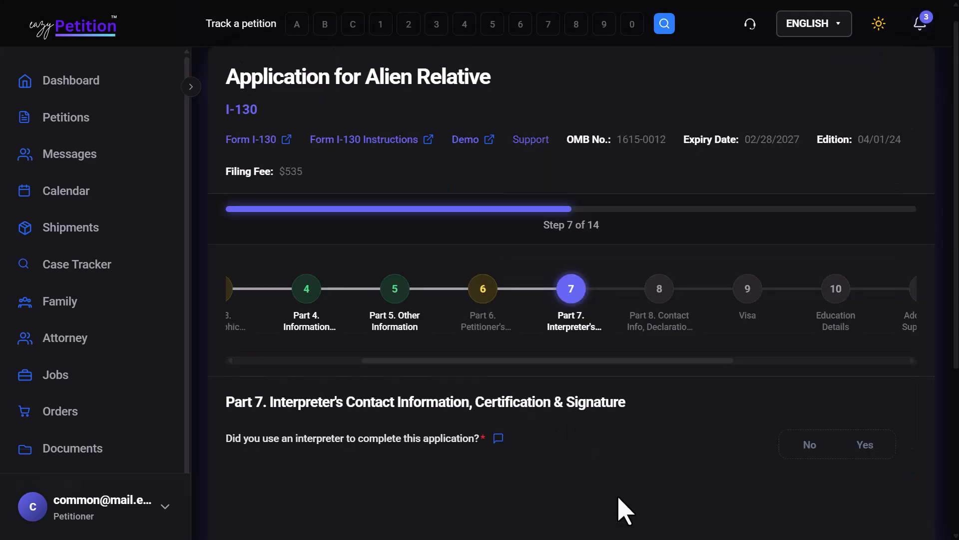
Answer Yes to using an interpreter in Part 7, review the interpreter fields, and continue to Part 8.
{"action": "scroll", "coordinate": [619, 498], "scroll_direction": "down", "scroll_amount": 3}
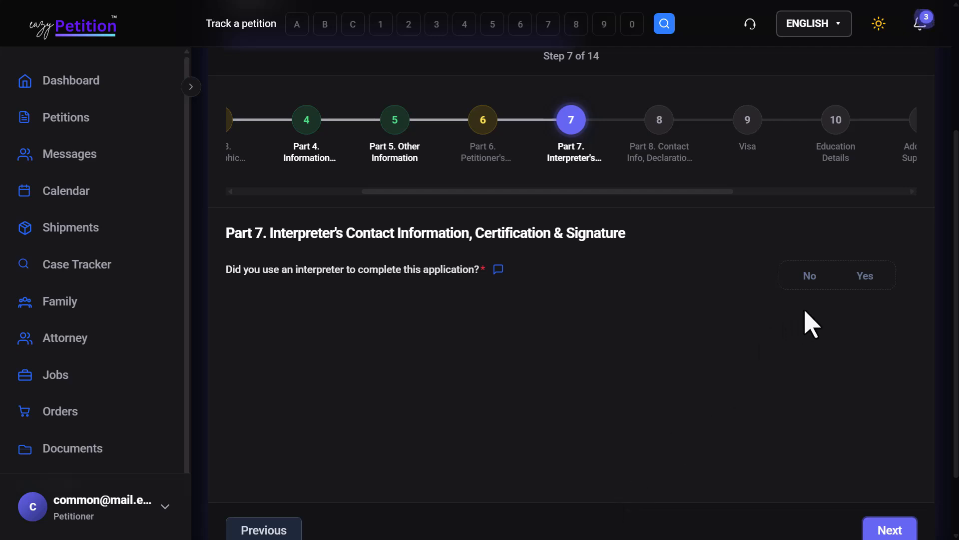
{"action": "left_click", "coordinate": [864, 278]}
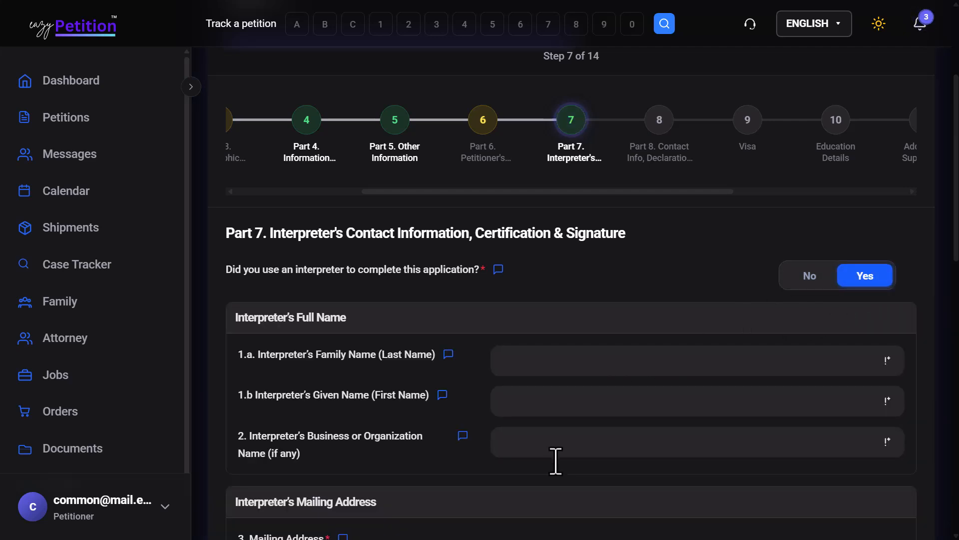
{"action": "scroll", "coordinate": [555, 460], "scroll_direction": "down", "scroll_amount": 5}
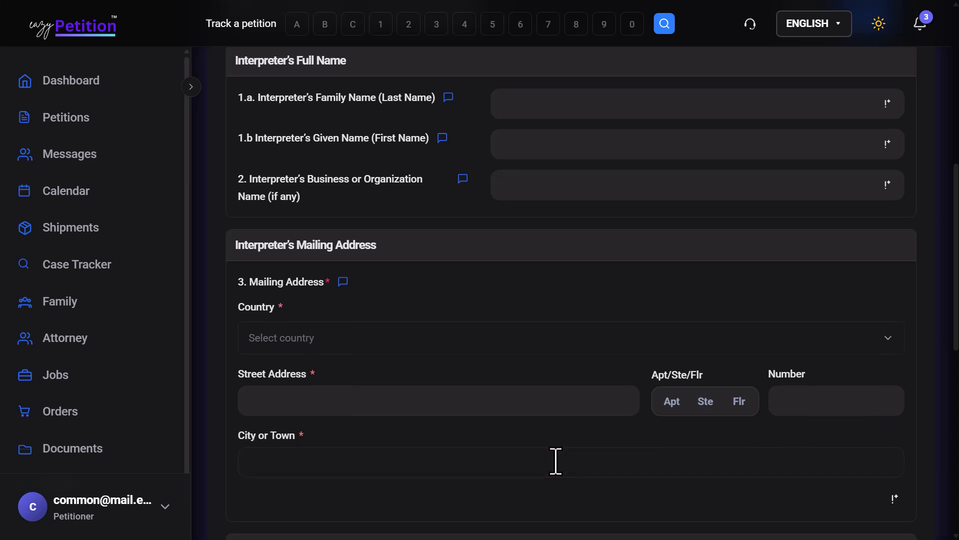
{"action": "scroll", "coordinate": [555, 461], "scroll_direction": "down", "scroll_amount": 6}
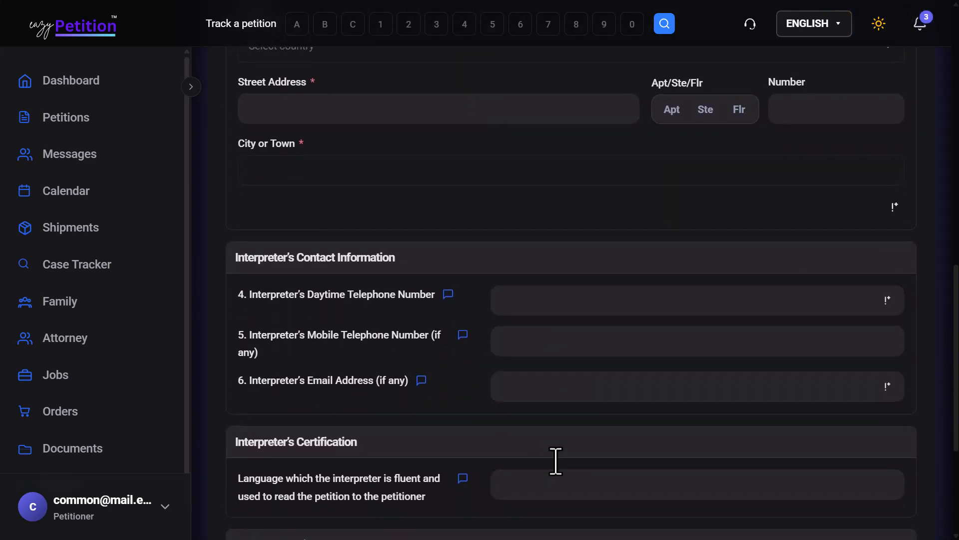
{"action": "scroll", "coordinate": [556, 460], "scroll_direction": "down", "scroll_amount": 2}
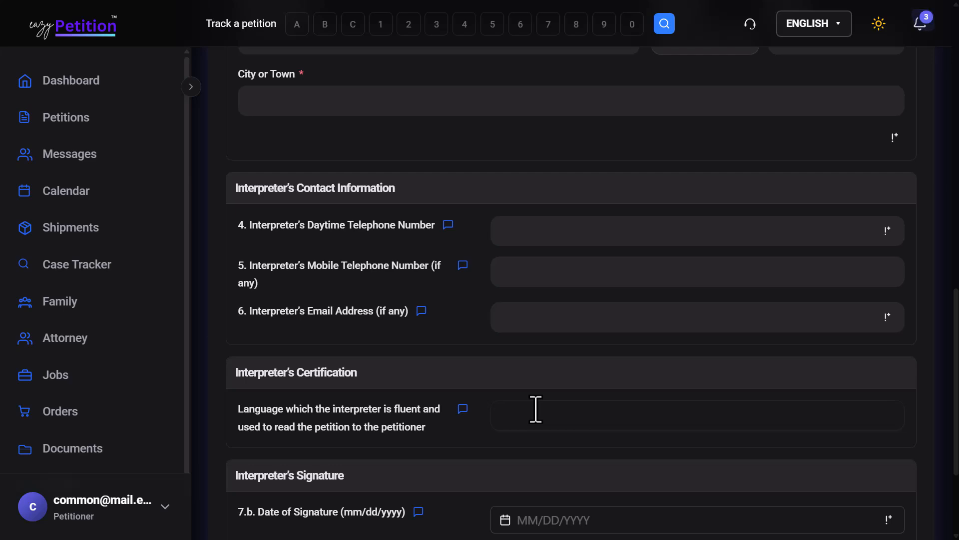
{"action": "scroll", "coordinate": [535, 409], "scroll_direction": "down", "scroll_amount": 3}
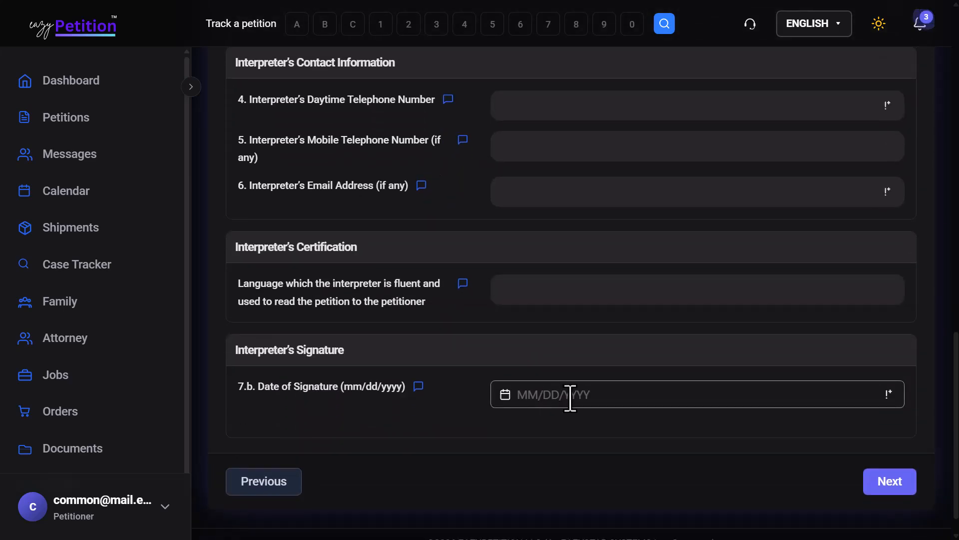
{"action": "left_click", "coordinate": [895, 488]}
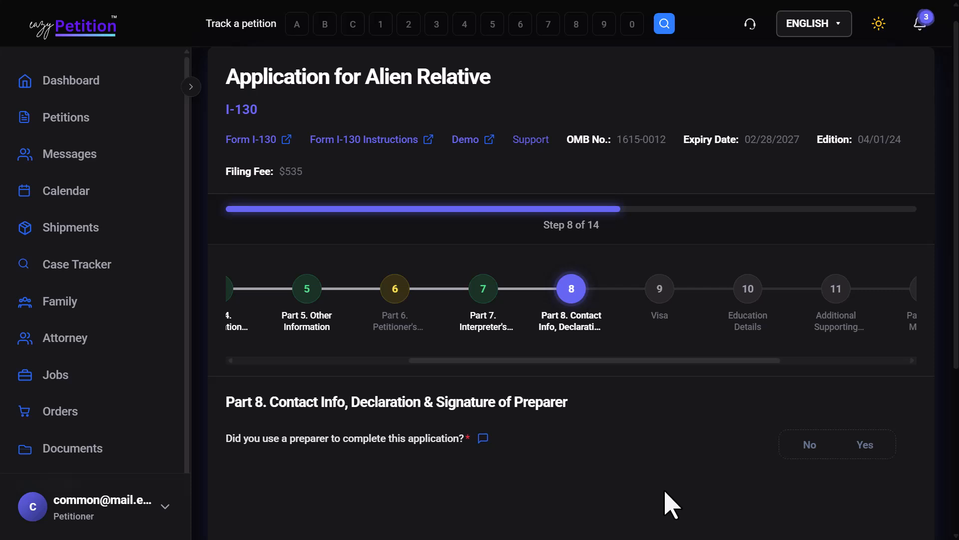
Answer Yes to using a preparer in Part 8, review the preparer fields, and continue to the Visa section.
{"action": "scroll", "coordinate": [669, 504], "scroll_direction": "down", "scroll_amount": 3}
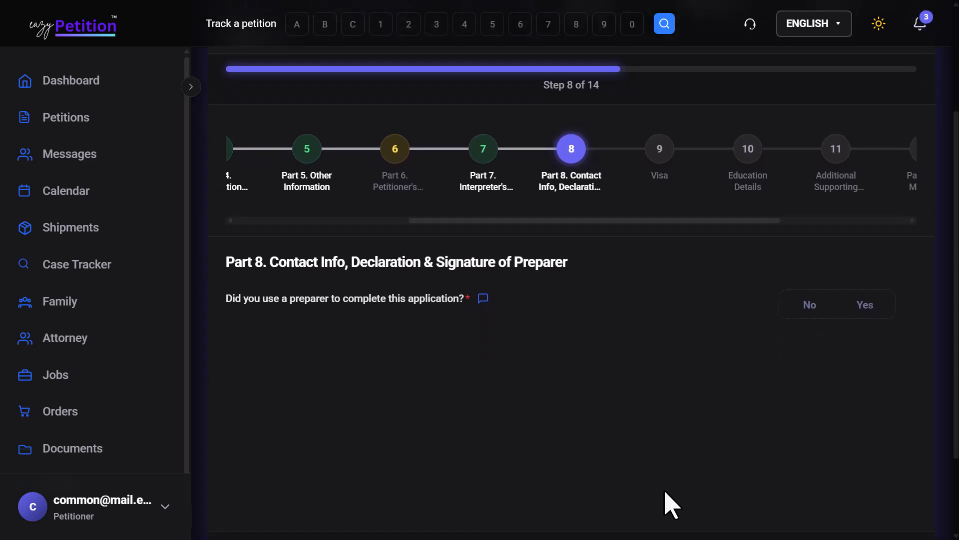
{"action": "left_click", "coordinate": [871, 309]}
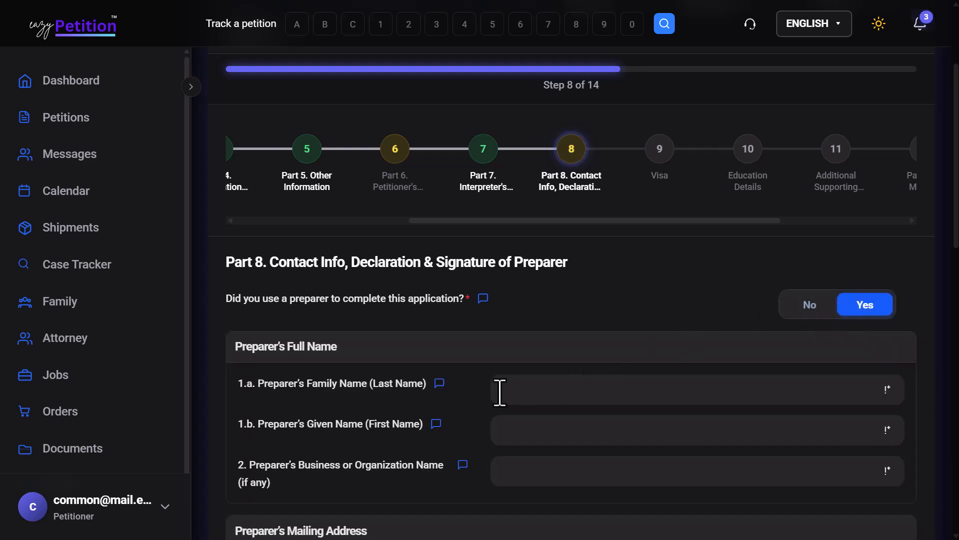
{"action": "scroll", "coordinate": [531, 436], "scroll_direction": "down", "scroll_amount": 4}
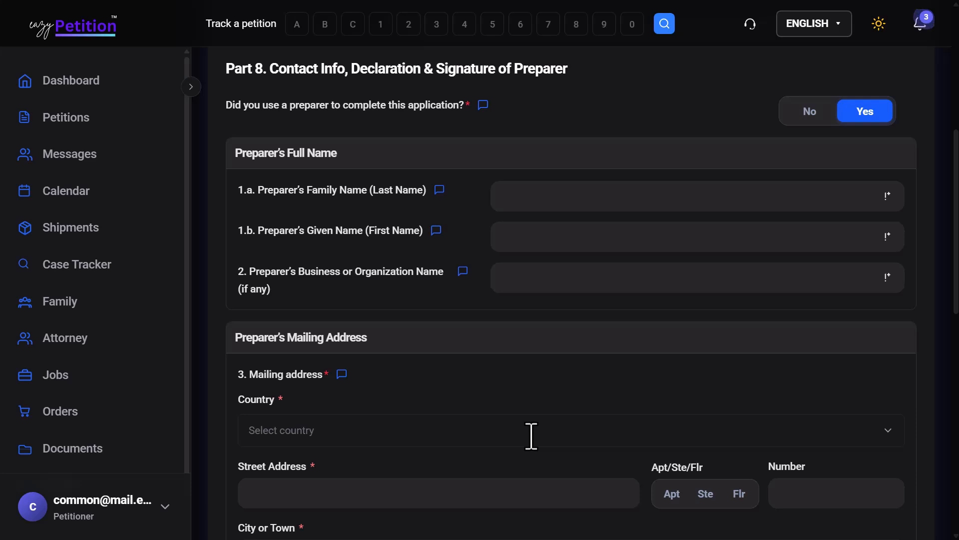
{"action": "scroll", "coordinate": [531, 436], "scroll_direction": "down", "scroll_amount": 5}
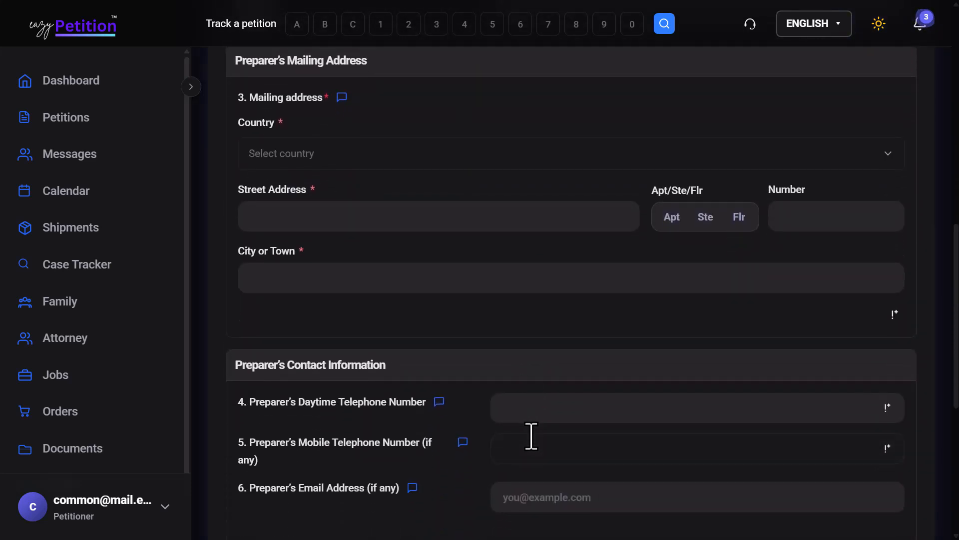
{"action": "scroll", "coordinate": [531, 436], "scroll_direction": "down", "scroll_amount": 5}
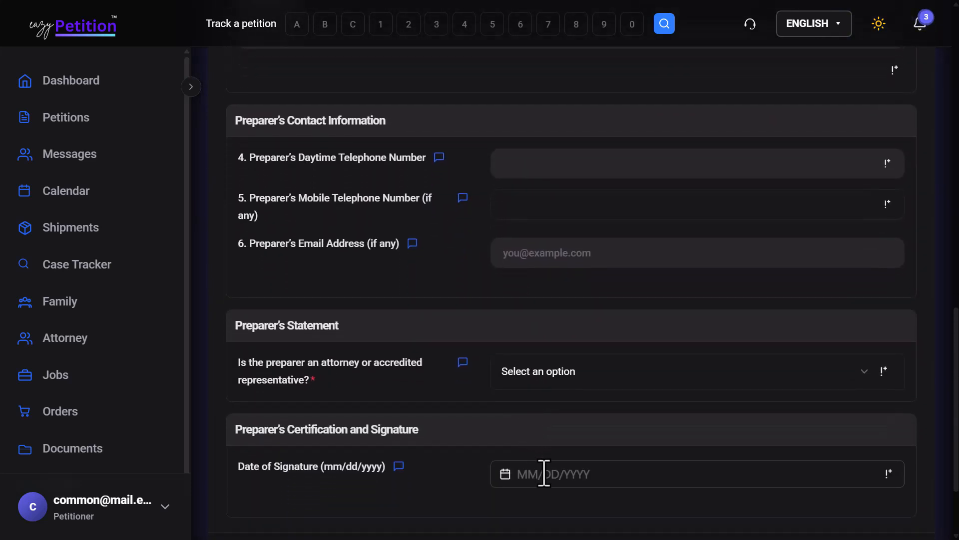
{"action": "scroll", "coordinate": [548, 483], "scroll_direction": "down", "scroll_amount": 3}
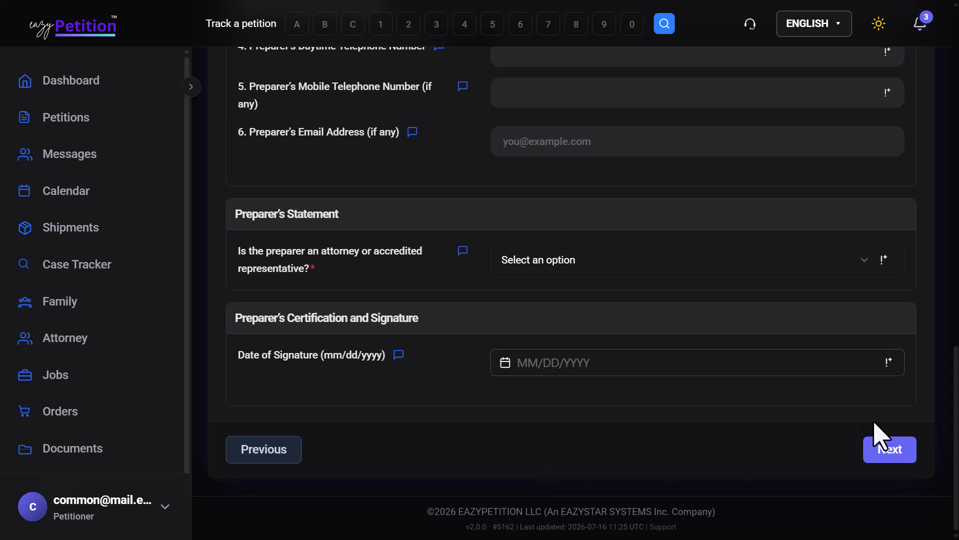
{"action": "left_click", "coordinate": [895, 452]}
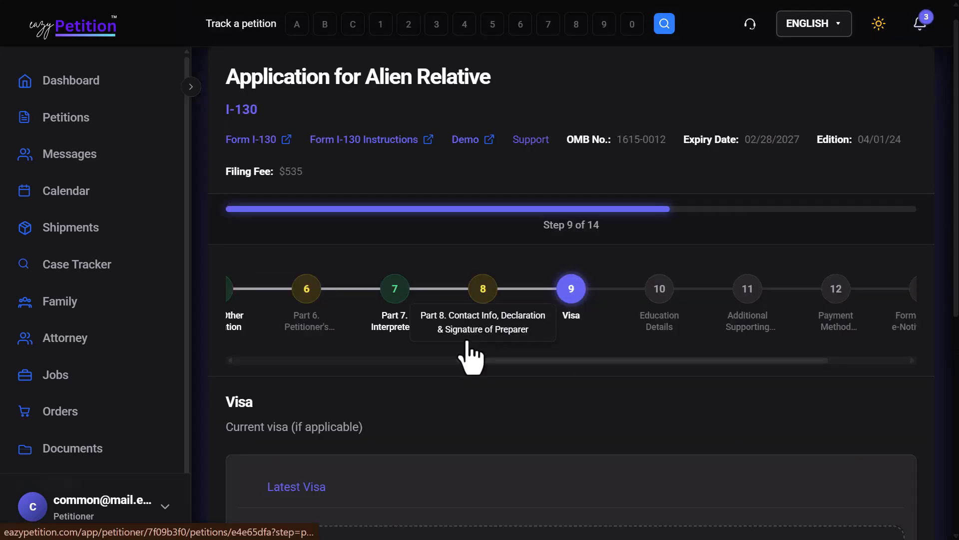
{"action": "scroll", "coordinate": [468, 350], "scroll_direction": "down", "scroll_amount": 4}
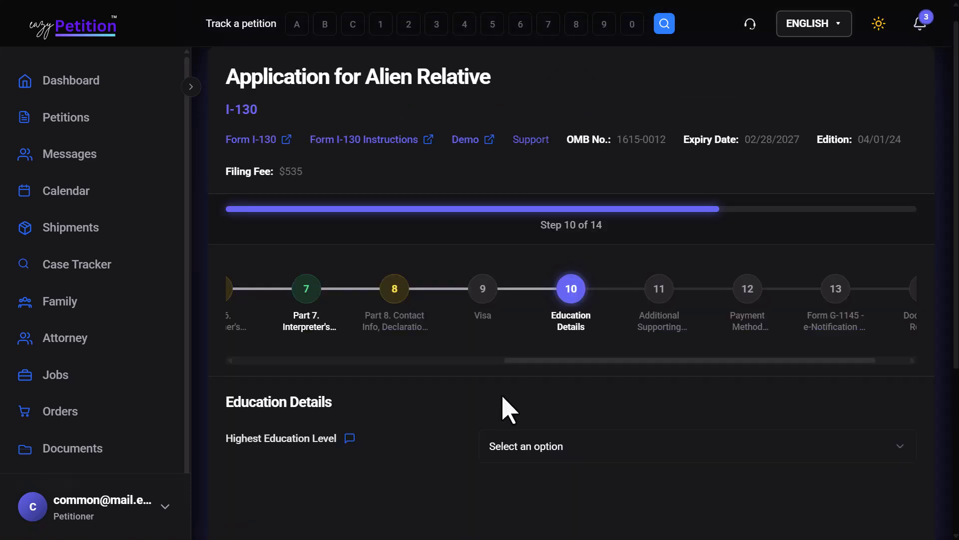
Set the highest education level to Bachelors, check the degree document upload area, and continue to Additional Supporting Documents.
{"action": "scroll", "coordinate": [503, 398], "scroll_direction": "down", "scroll_amount": 3}
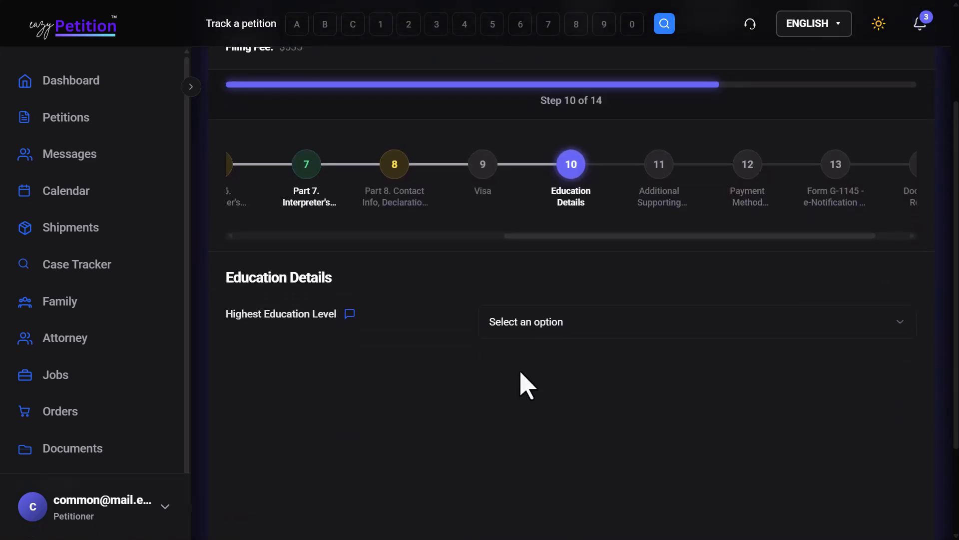
{"action": "left_click", "coordinate": [525, 334]}
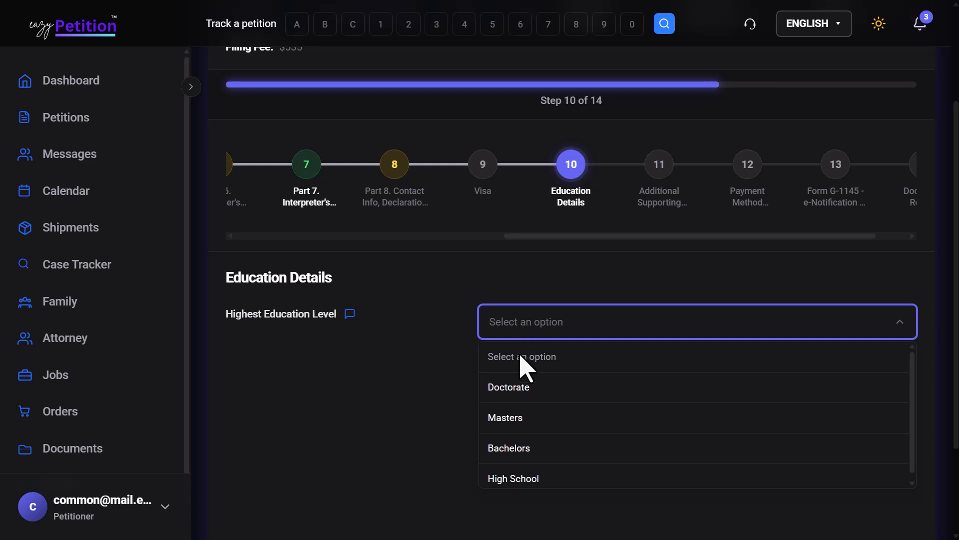
{"action": "left_click", "coordinate": [520, 450]}
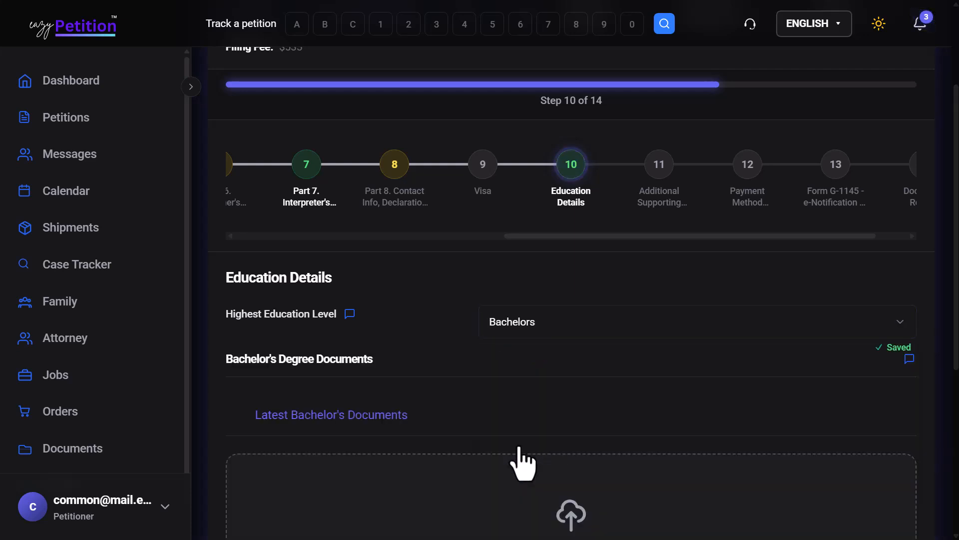
{"action": "scroll", "coordinate": [493, 390], "scroll_direction": "down", "scroll_amount": 5}
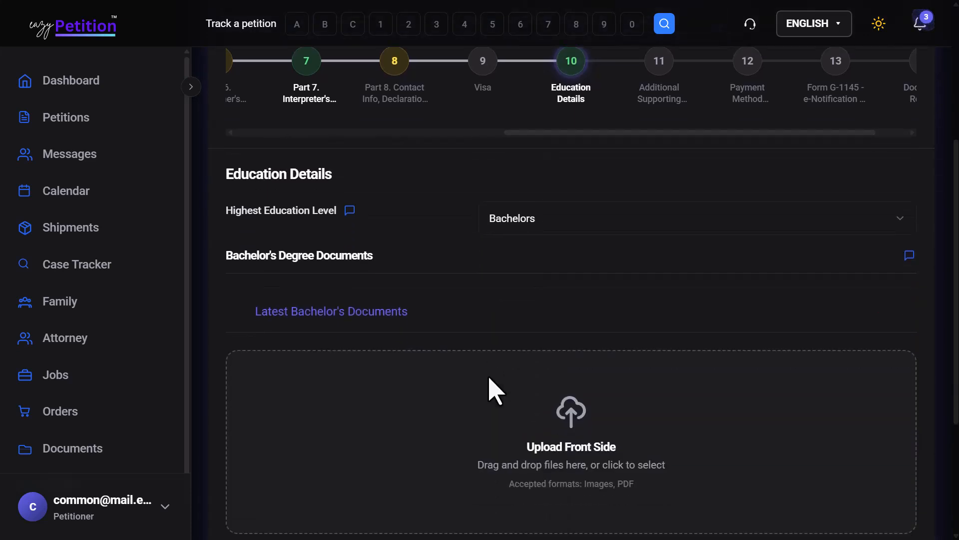
{"action": "left_click", "coordinate": [885, 500]}
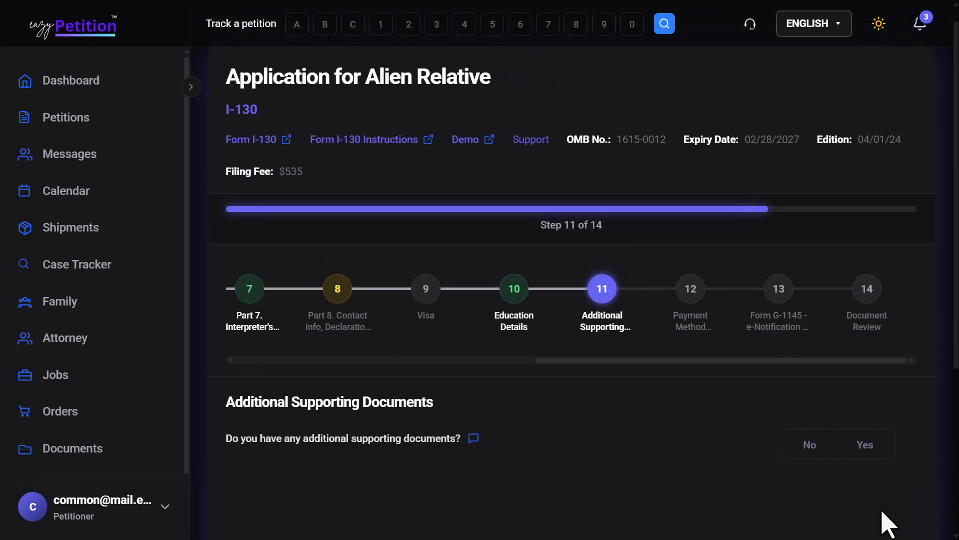
Answer Yes to having additional supporting documents, review the upload area, and continue to Payment Method Selection.
{"action": "scroll", "coordinate": [499, 444], "scroll_direction": "down", "scroll_amount": 2}
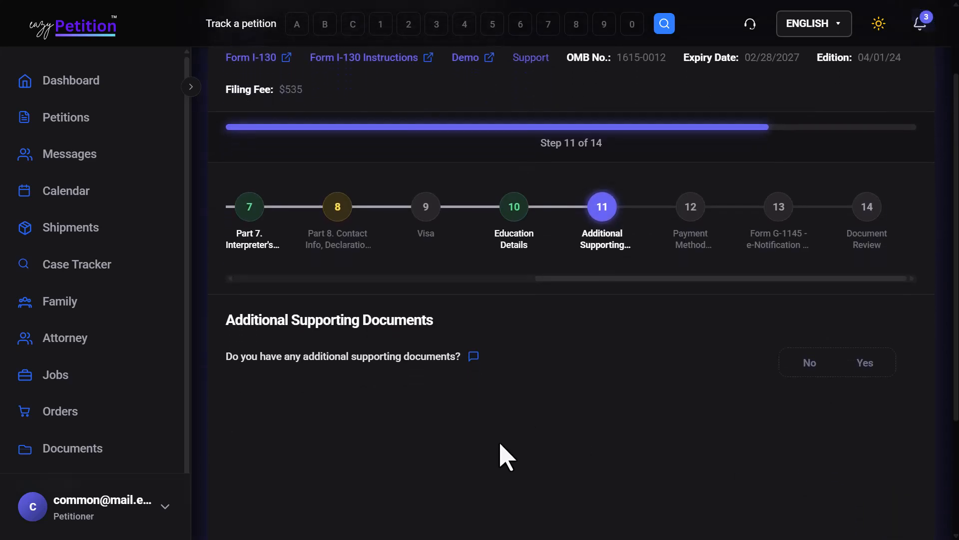
{"action": "left_click", "coordinate": [867, 327]}
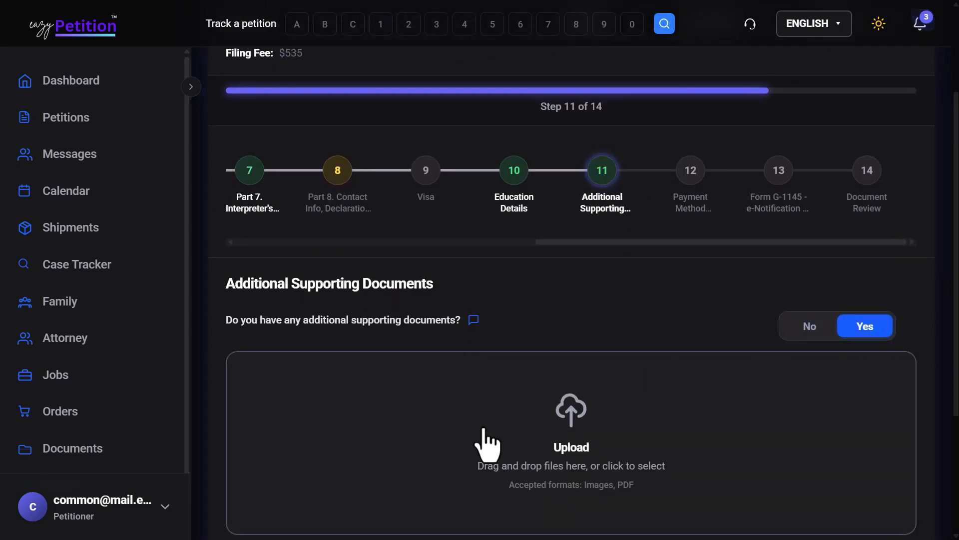
{"action": "scroll", "coordinate": [488, 443], "scroll_direction": "down", "scroll_amount": 2}
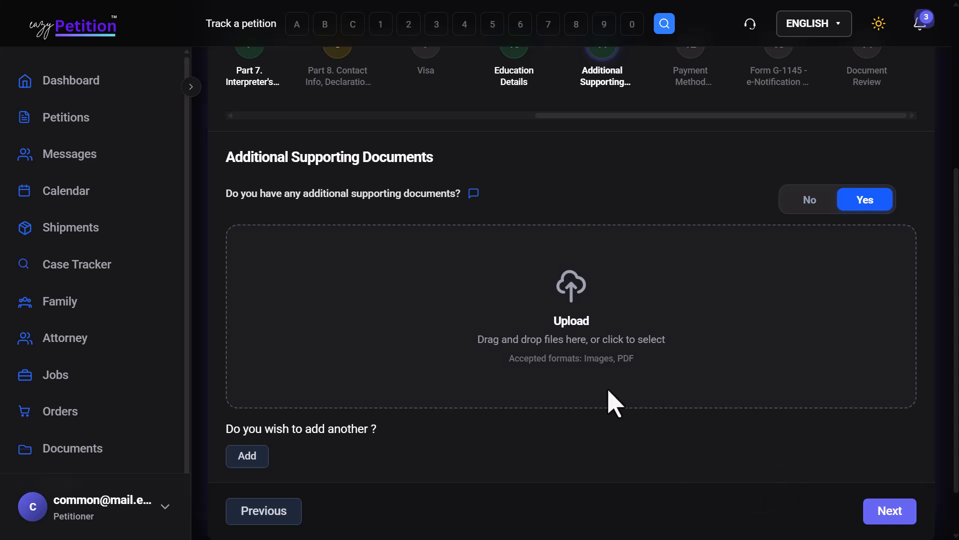
{"action": "scroll", "coordinate": [574, 382], "scroll_direction": "down", "scroll_amount": 3}
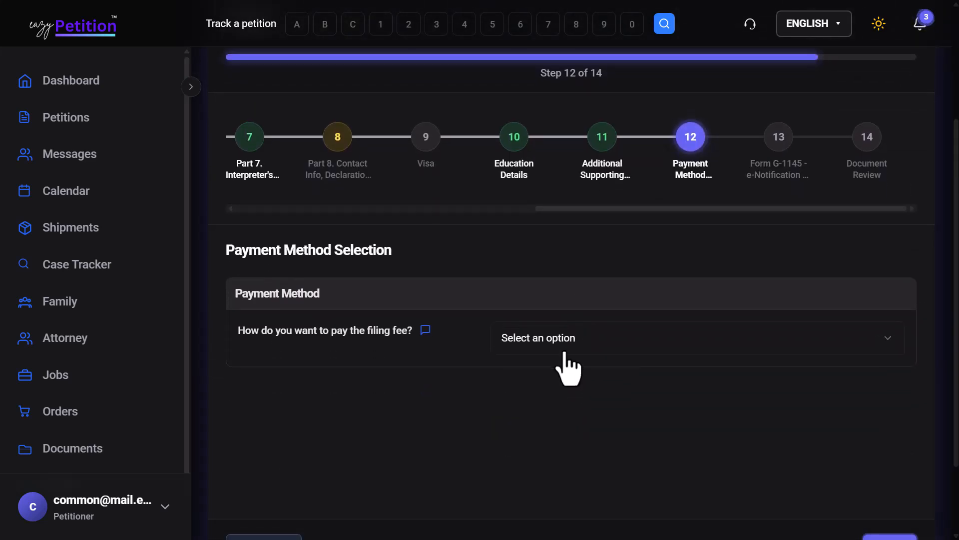
Choose Credit Card (Form G-1450) for paying the filing fee and attach a newly created G-1450 form.
{"action": "left_click", "coordinate": [563, 350]}
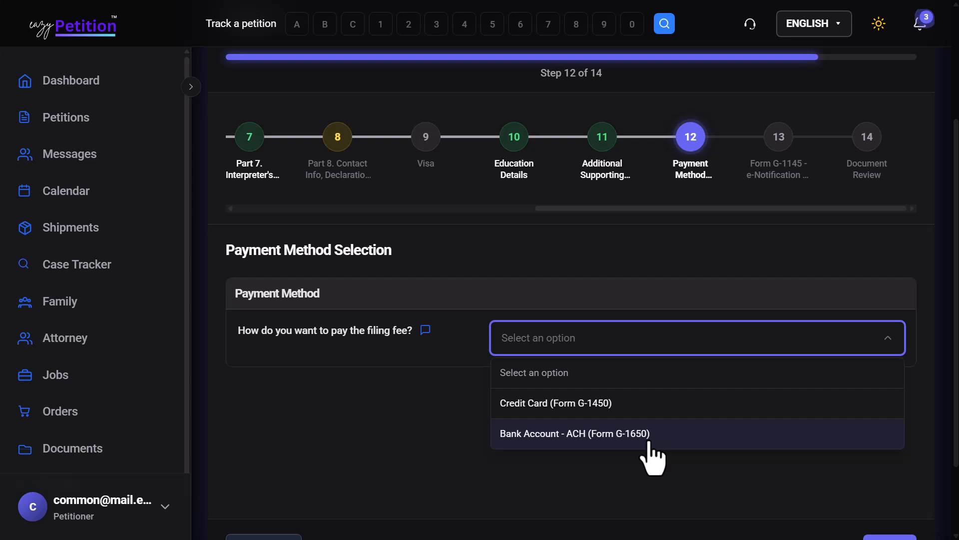
{"action": "left_click", "coordinate": [619, 408]}
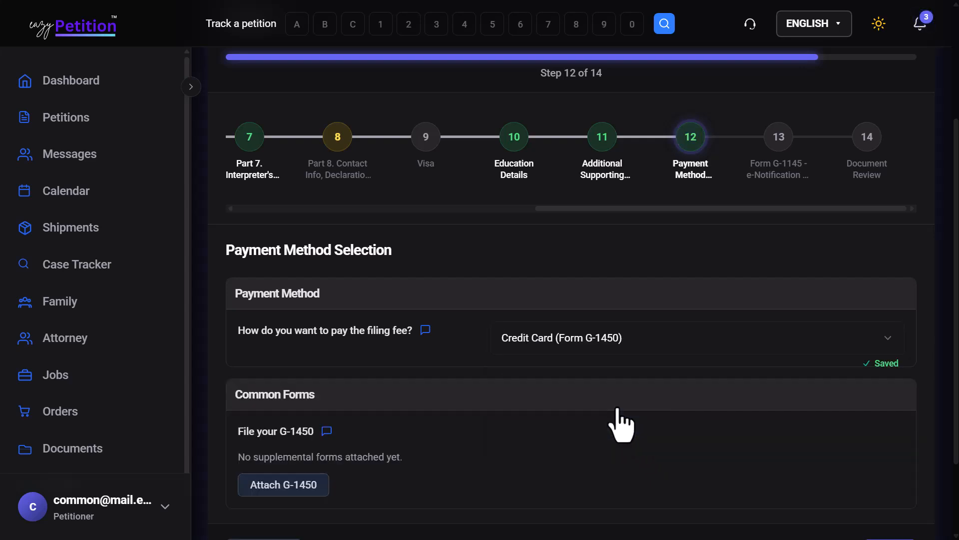
{"action": "left_click", "coordinate": [287, 486]}
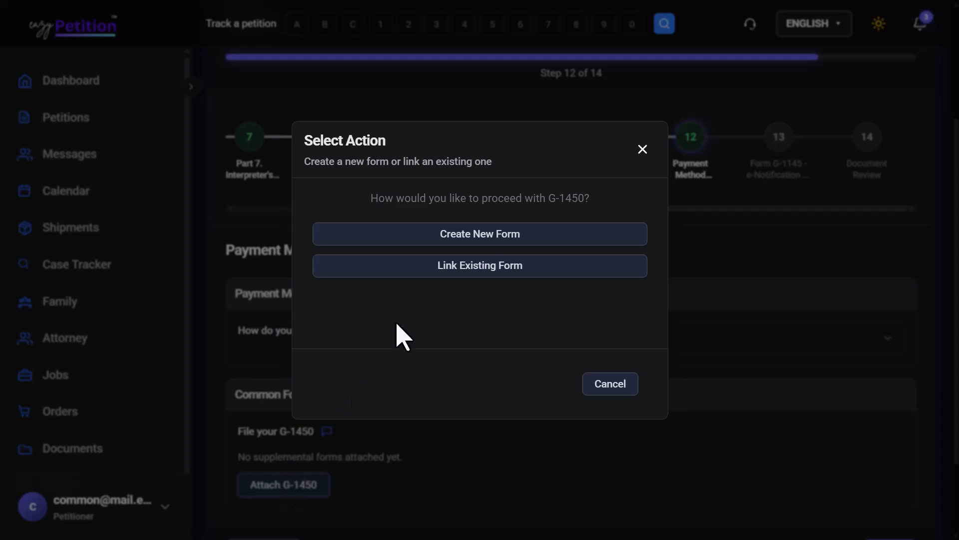
{"action": "left_click", "coordinate": [442, 238]}
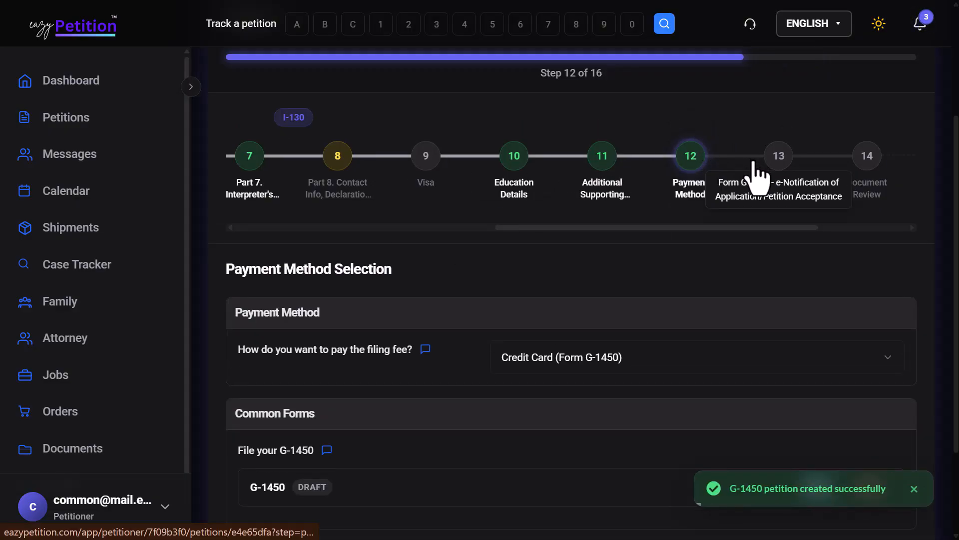
Proceed to the I-130 Document Review, check Part 1. Relationship to Beneficiary, and mark it as done.
{"action": "scroll", "coordinate": [753, 162], "scroll_direction": "right", "scroll_amount": 1}
{"action": "scroll", "coordinate": [757, 177], "scroll_direction": "right", "scroll_amount": 3}
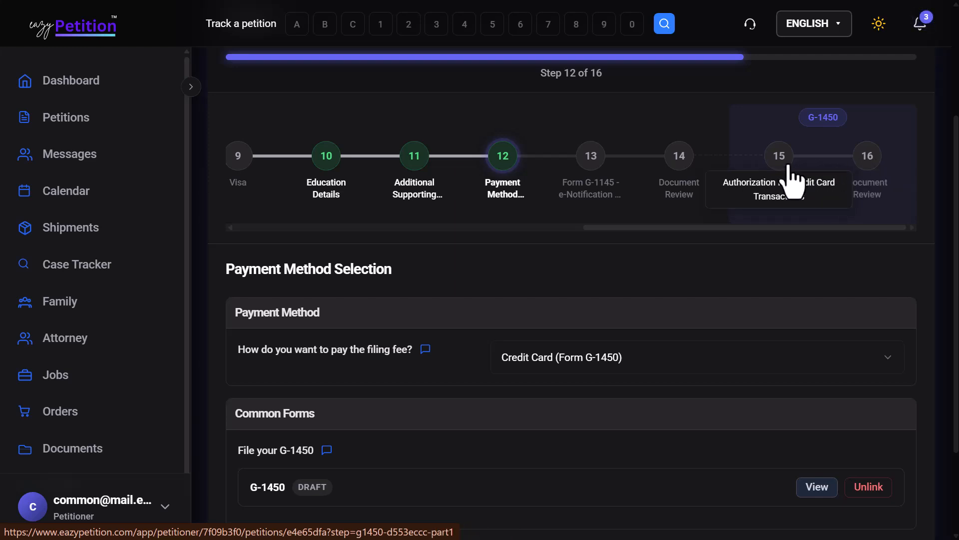
{"action": "left_click", "coordinate": [606, 150]}
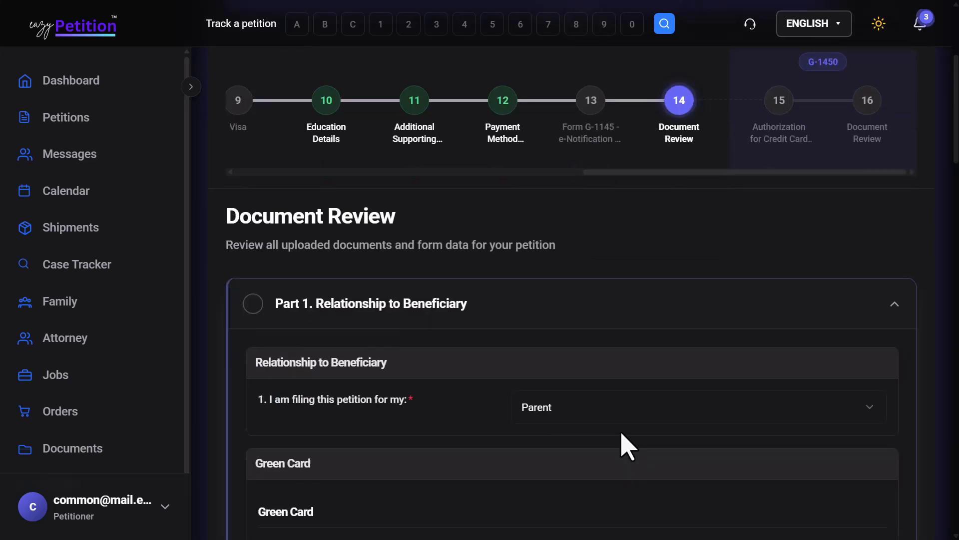
{"action": "scroll", "coordinate": [621, 433], "scroll_direction": "down", "scroll_amount": 1}
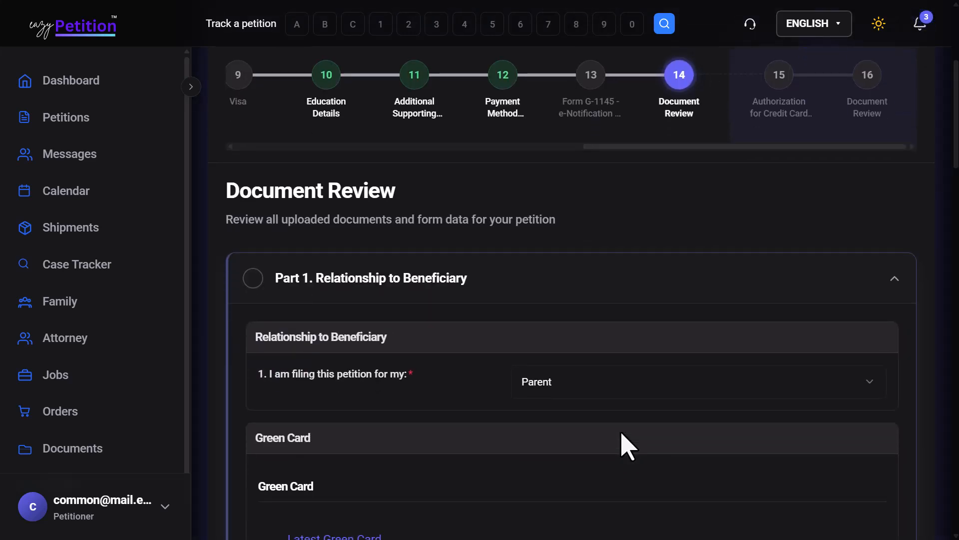
{"action": "scroll", "coordinate": [627, 445], "scroll_direction": "down", "scroll_amount": 1}
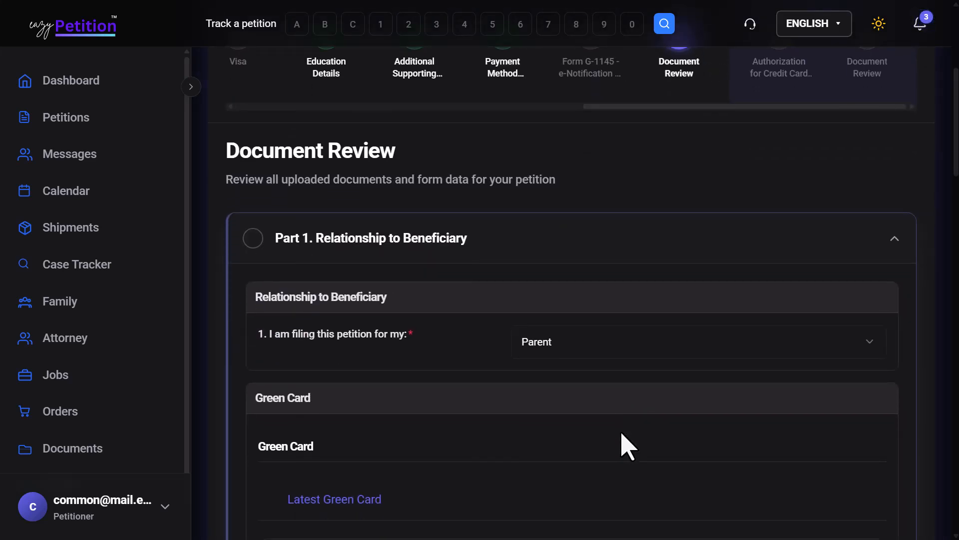
{"action": "scroll", "coordinate": [627, 446], "scroll_direction": "down", "scroll_amount": 2}
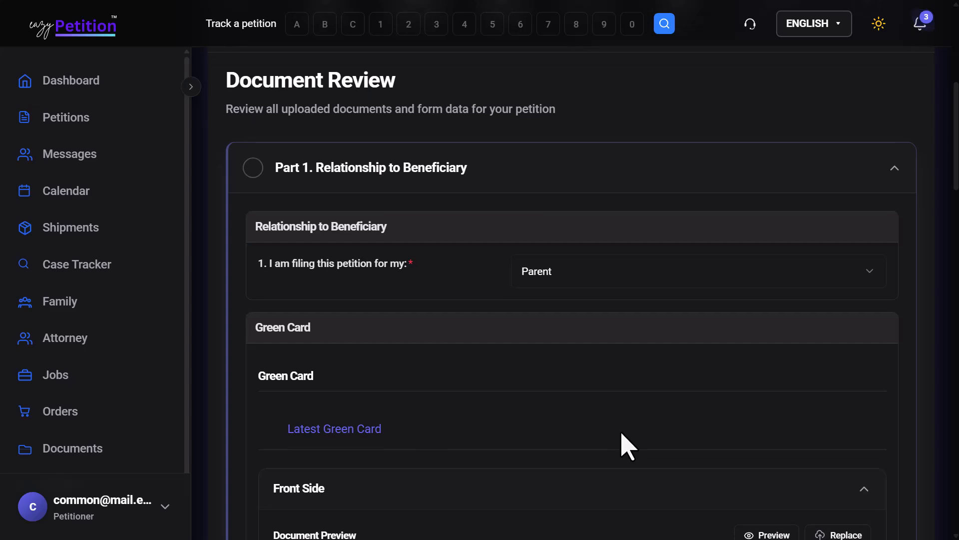
{"action": "scroll", "coordinate": [627, 446], "scroll_direction": "down", "scroll_amount": 5}
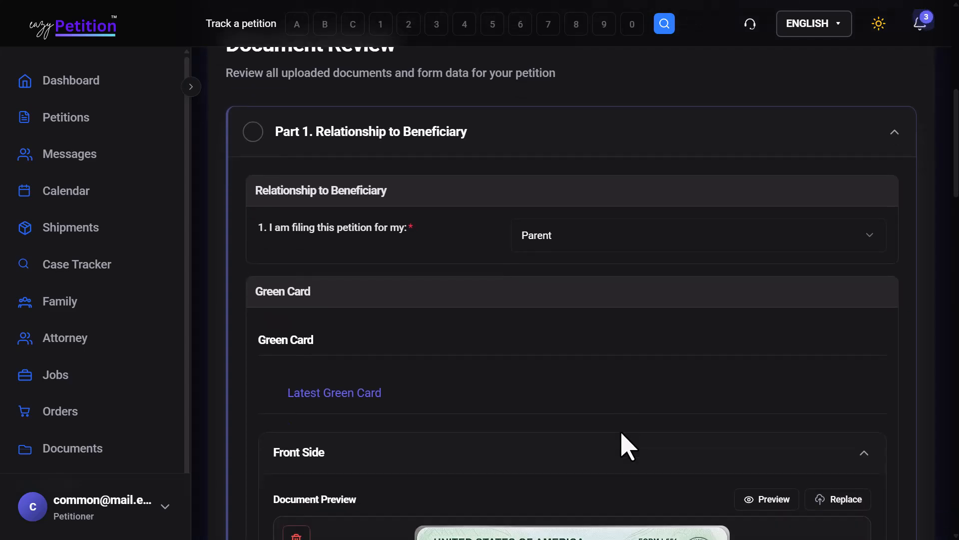
{"action": "scroll", "coordinate": [627, 446], "scroll_direction": "down", "scroll_amount": 13}
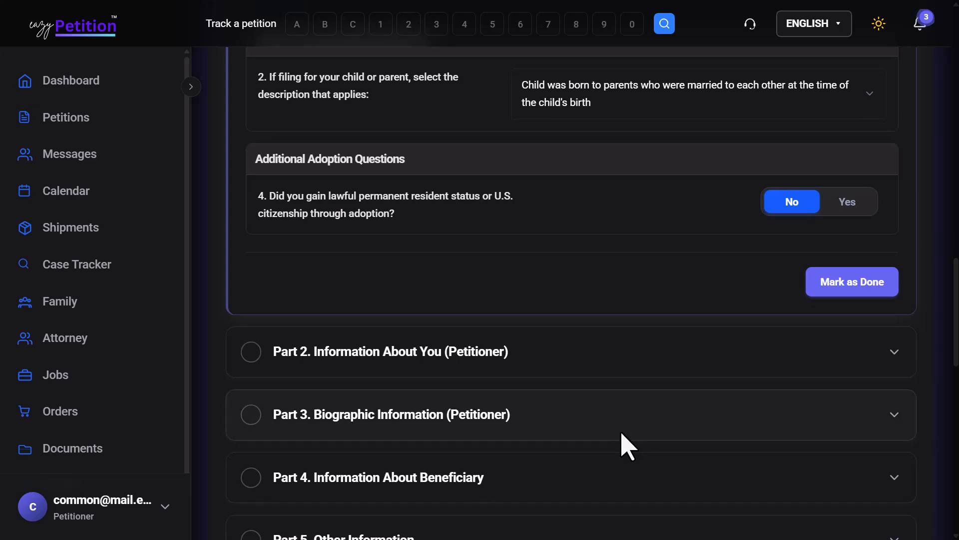
{"action": "left_click", "coordinate": [832, 295]}
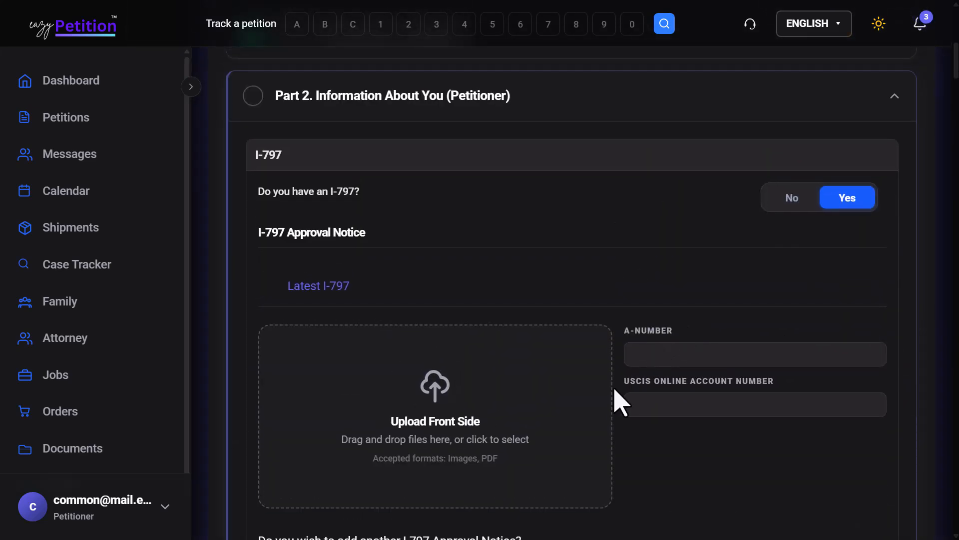
Review Part 2. Information About You (Petitioner) in the Document Review and mark it as done.
{"action": "scroll", "coordinate": [621, 401], "scroll_direction": "down", "scroll_amount": 3}
{"action": "scroll", "coordinate": [621, 403], "scroll_direction": "down", "scroll_amount": 6}
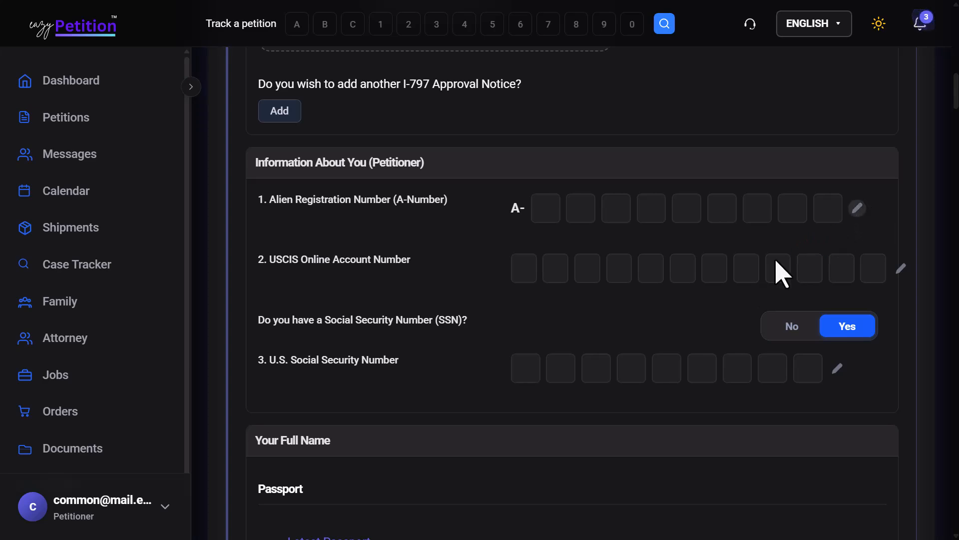
{"action": "scroll", "coordinate": [485, 450], "scroll_direction": "down", "scroll_amount": 15}
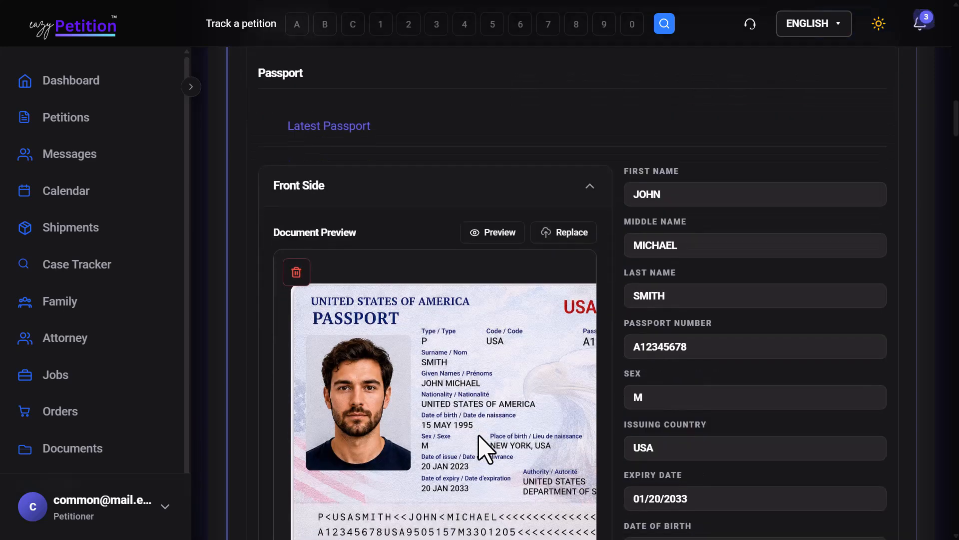
{"action": "scroll", "coordinate": [485, 449], "scroll_direction": "down", "scroll_amount": 15}
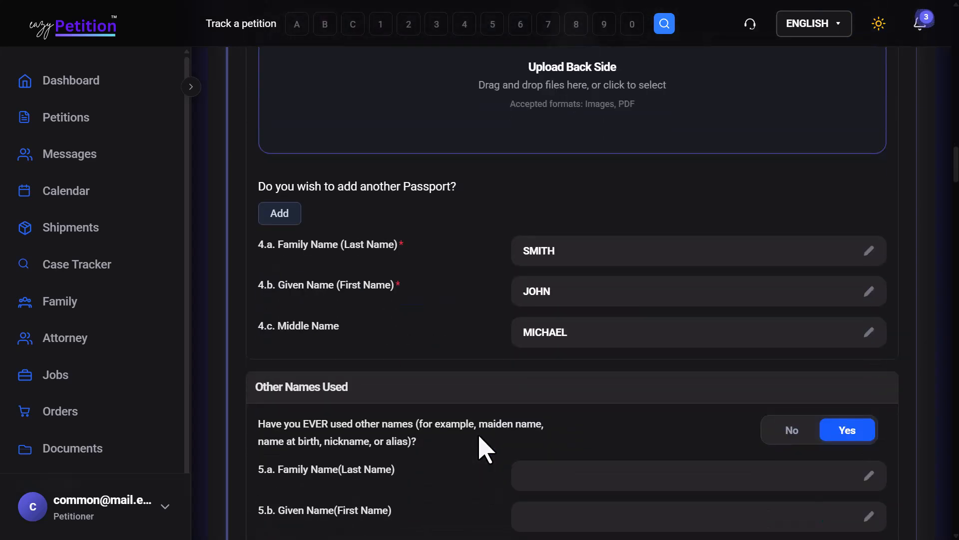
{"action": "scroll", "coordinate": [485, 450], "scroll_direction": "down", "scroll_amount": 10}
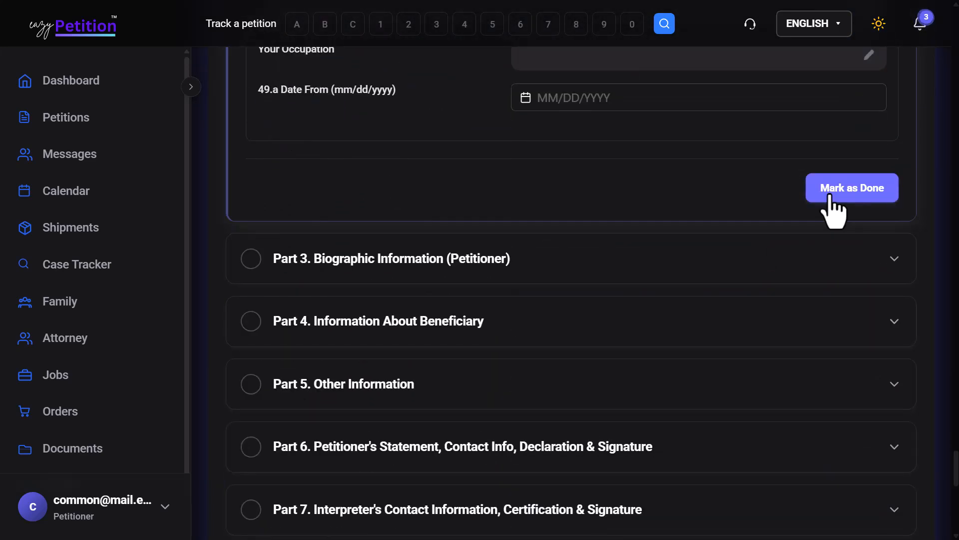
{"action": "left_click", "coordinate": [830, 197]}
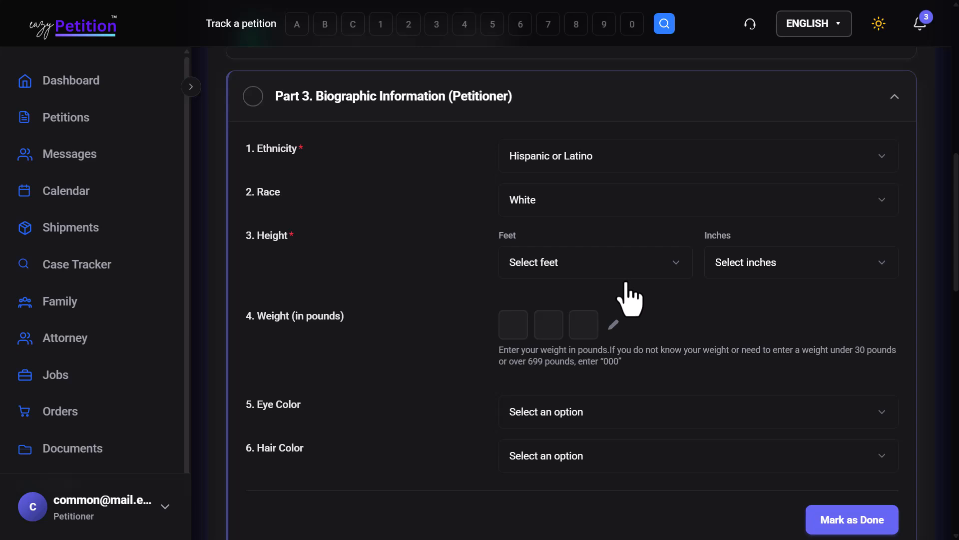
Mark Part 3. Biographic Information (Petitioner) as done and continue to the G-1450 Authorization for Credit Card Transactions.
{"action": "scroll", "coordinate": [630, 293], "scroll_direction": "down", "scroll_amount": 2}
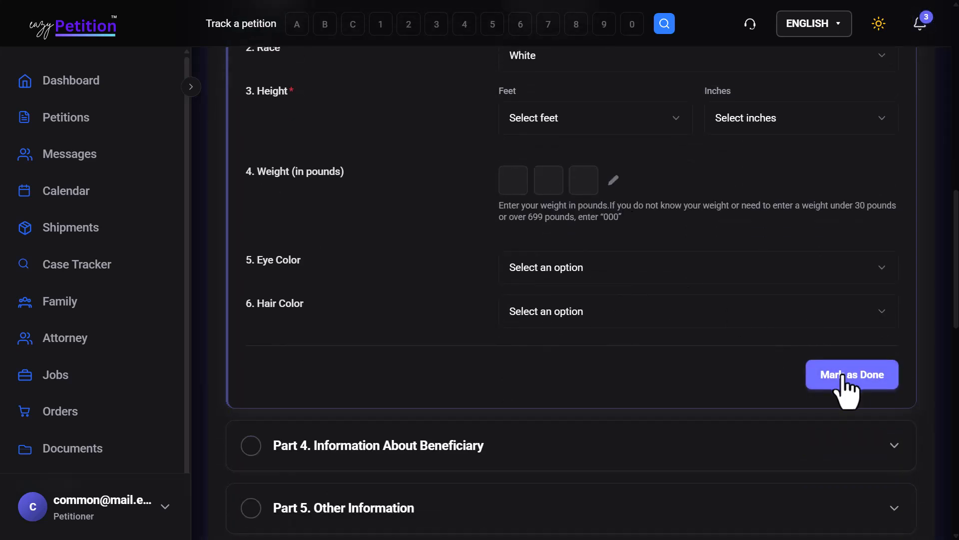
{"action": "left_click", "coordinate": [845, 379]}
{"action": "scroll", "coordinate": [600, 405], "scroll_direction": "down", "scroll_amount": 15}
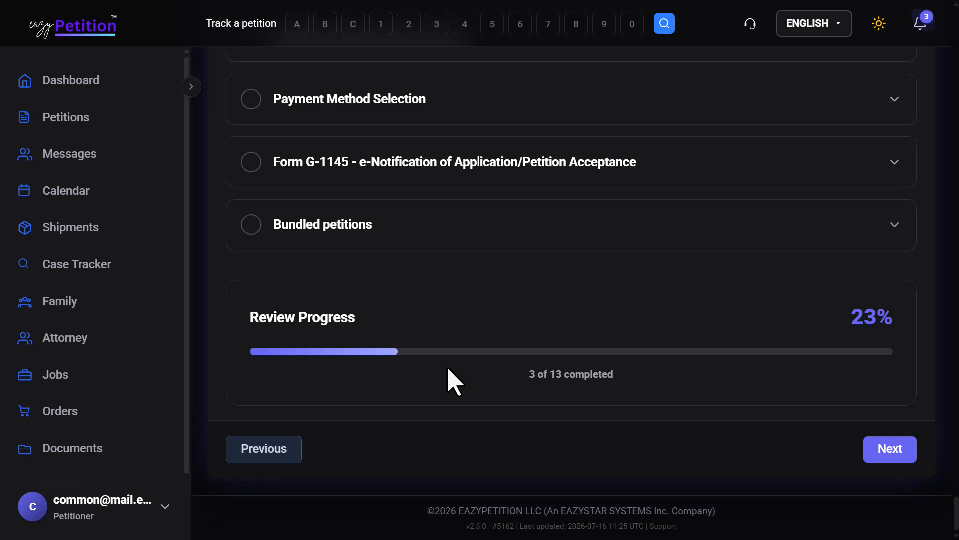
{"action": "left_click", "coordinate": [905, 456]}
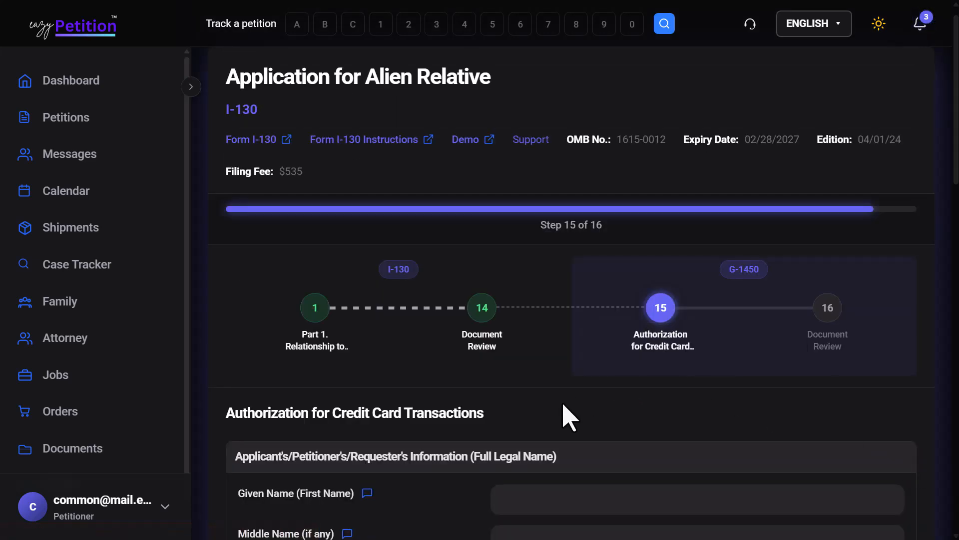
Examine the G-1450 name, billing address, contact and credit card fields, and continue to the G-1450 Document Review.
{"action": "scroll", "coordinate": [569, 417], "scroll_direction": "down", "scroll_amount": 5}
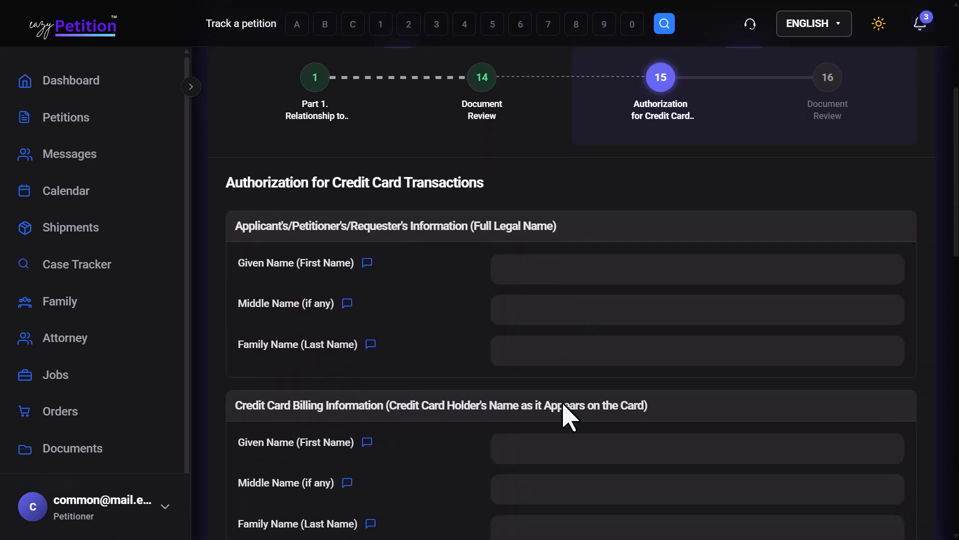
{"action": "left_click", "coordinate": [543, 345]}
{"action": "scroll", "coordinate": [544, 345], "scroll_direction": "down", "scroll_amount": 4}
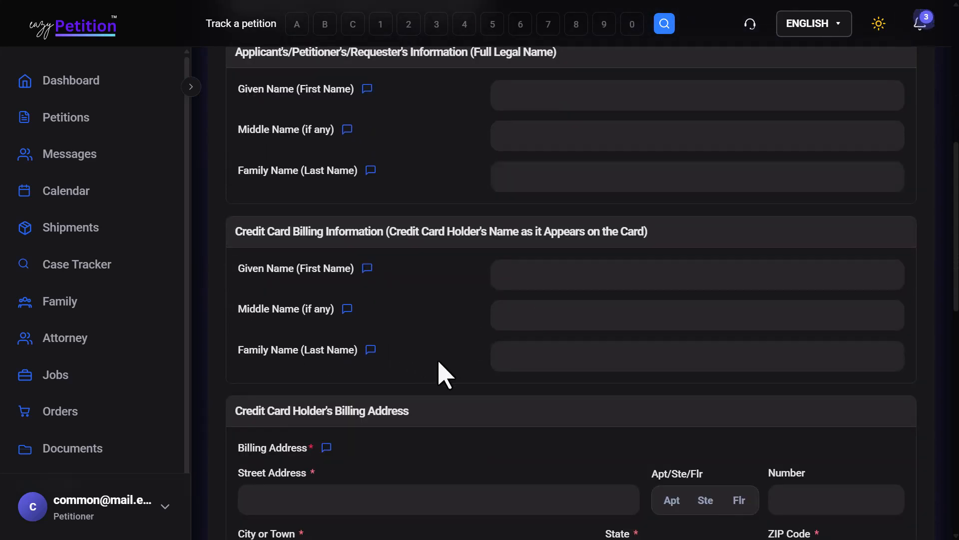
{"action": "scroll", "coordinate": [444, 375], "scroll_direction": "down", "scroll_amount": 4}
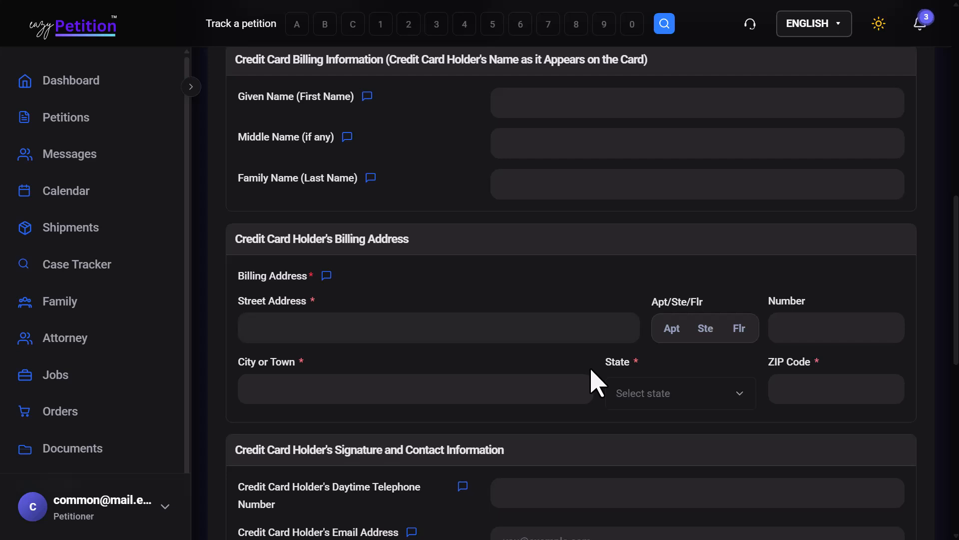
{"action": "scroll", "coordinate": [591, 378], "scroll_direction": "down", "scroll_amount": 4}
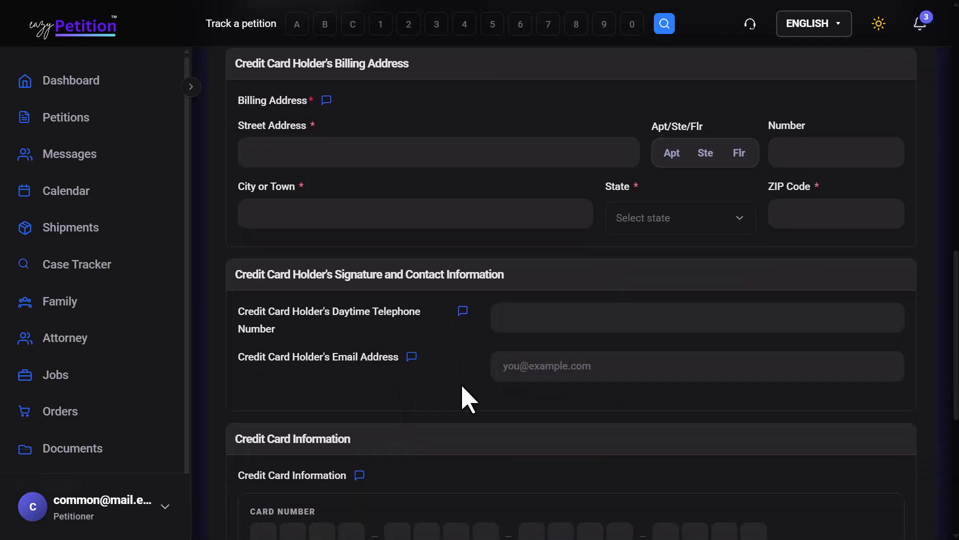
{"action": "scroll", "coordinate": [363, 466], "scroll_direction": "down", "scroll_amount": 5}
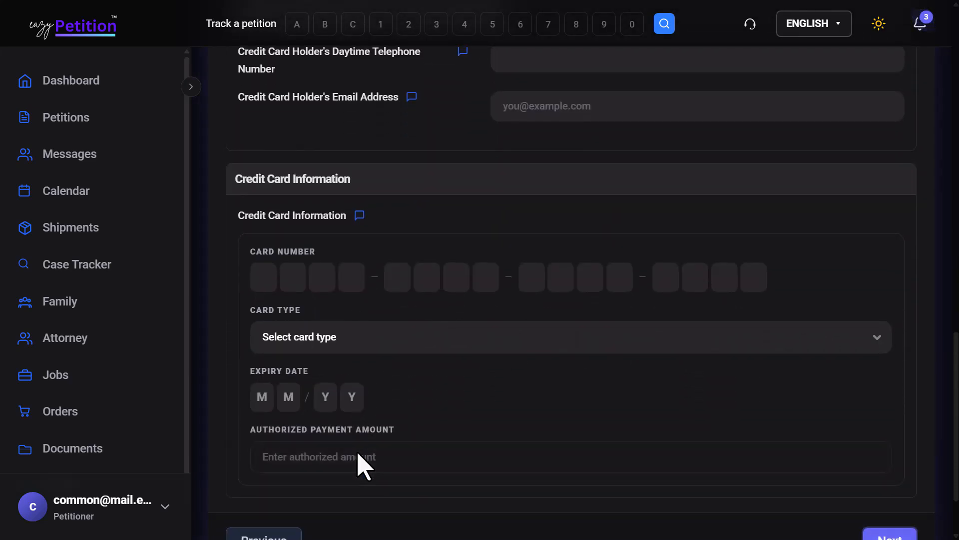
{"action": "scroll", "coordinate": [363, 466], "scroll_direction": "down", "scroll_amount": 1}
{"action": "left_click", "coordinate": [889, 486]}
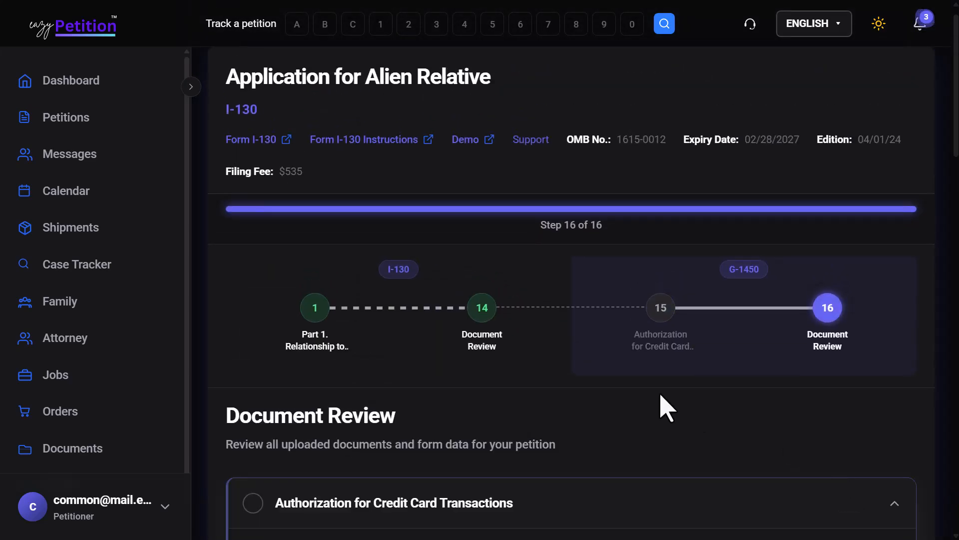
Review the Authorization for Credit Card Transactions section in the G-1450 Document Review and mark it as done.
{"action": "scroll", "coordinate": [667, 407], "scroll_direction": "down", "scroll_amount": 10}
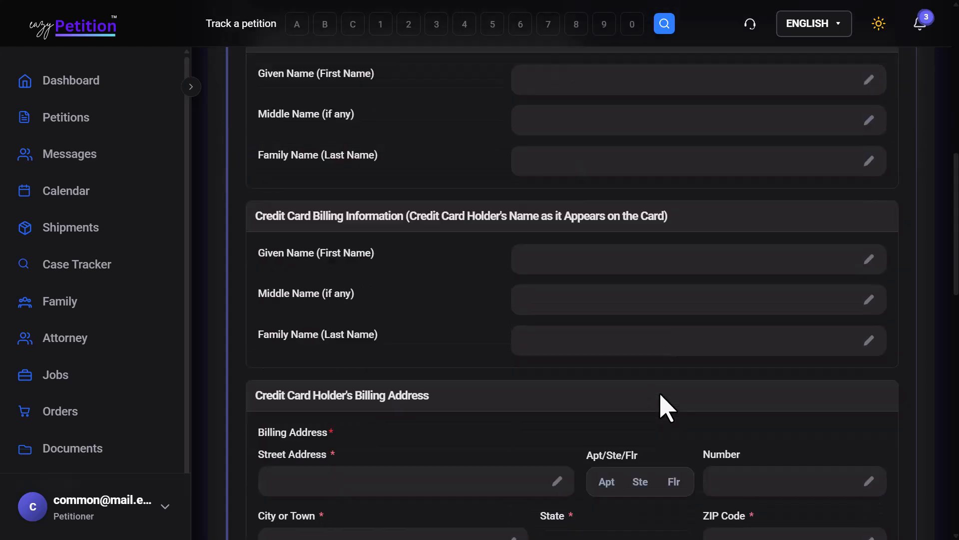
{"action": "scroll", "coordinate": [667, 407], "scroll_direction": "down", "scroll_amount": 4}
{"action": "scroll", "coordinate": [667, 408], "scroll_direction": "down", "scroll_amount": 1}
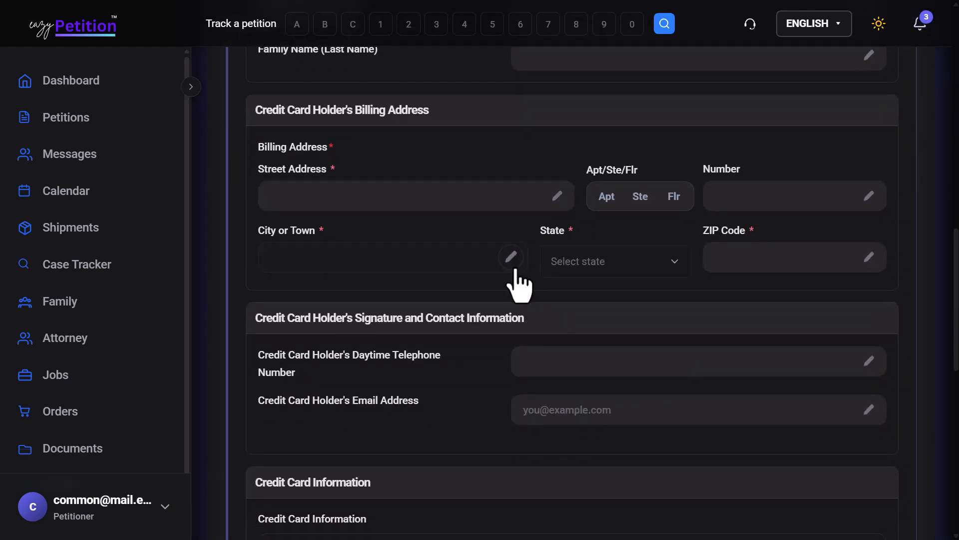
{"action": "scroll", "coordinate": [629, 343], "scroll_direction": "down", "scroll_amount": 8}
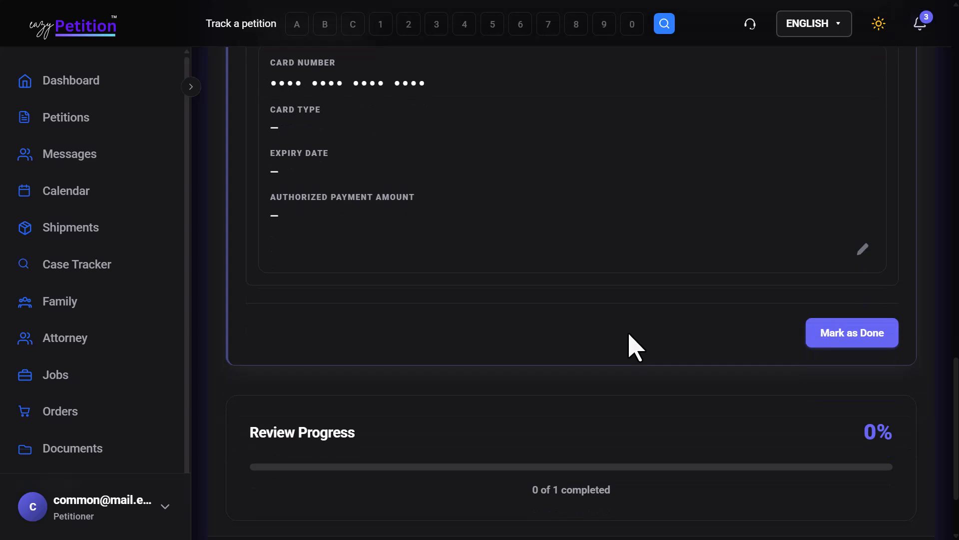
{"action": "left_click", "coordinate": [837, 332]}
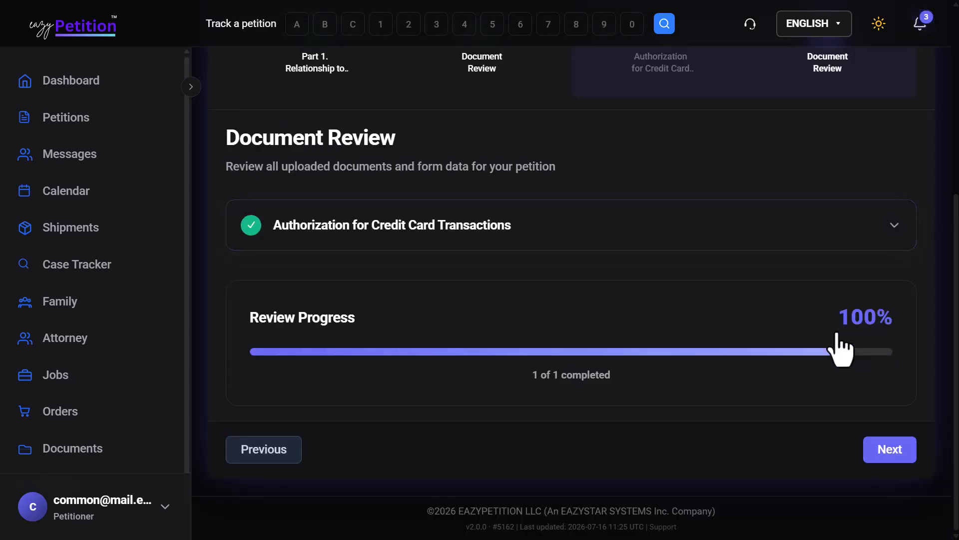
Continue past the G-1450 Document Review, declining the attorney review and choosing to ship the petition yourself.
{"action": "left_click", "coordinate": [907, 452]}
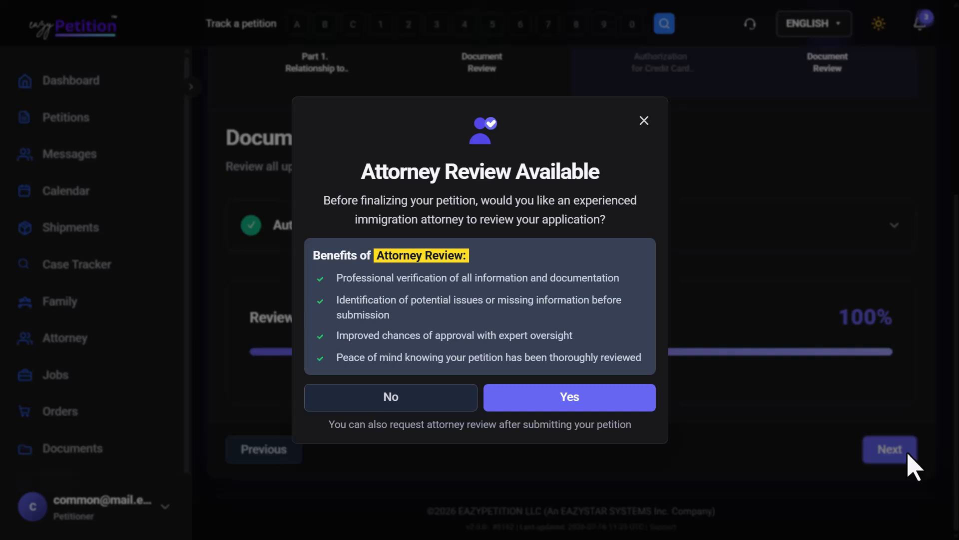
{"action": "left_click", "coordinate": [566, 406]}
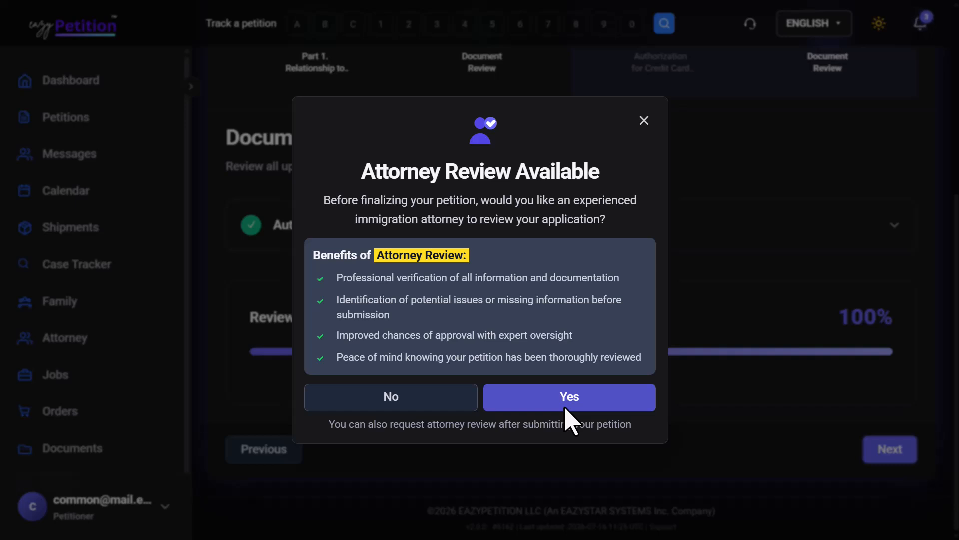
{"action": "left_click", "coordinate": [409, 398]}
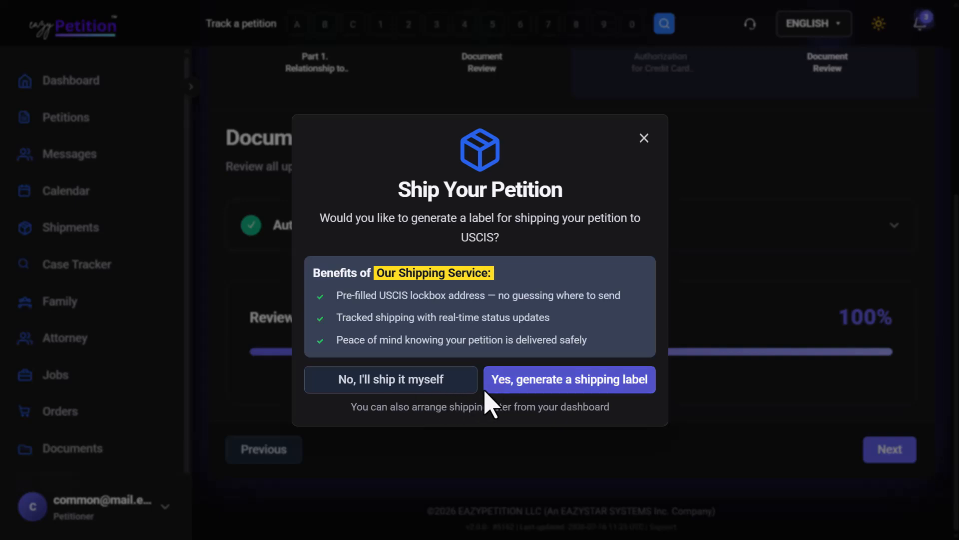
{"action": "left_click", "coordinate": [421, 387]}
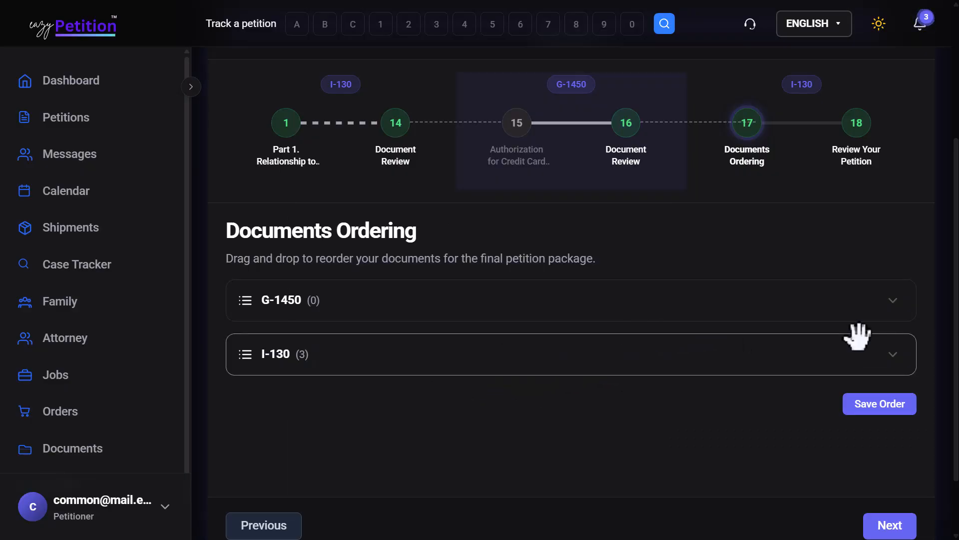
Reorder the I-130 documents so Passport comes first, ahead of Driving License and Green Card, and save the order.
{"action": "left_click", "coordinate": [895, 365]}
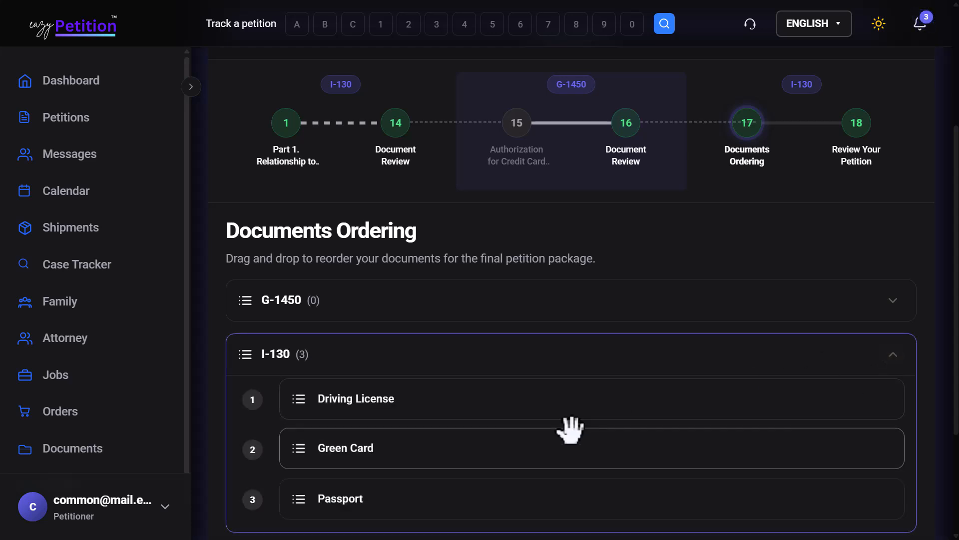
{"action": "scroll", "coordinate": [571, 425], "scroll_direction": "down", "scroll_amount": 1}
{"action": "scroll", "coordinate": [571, 429], "scroll_direction": "down", "scroll_amount": 1}
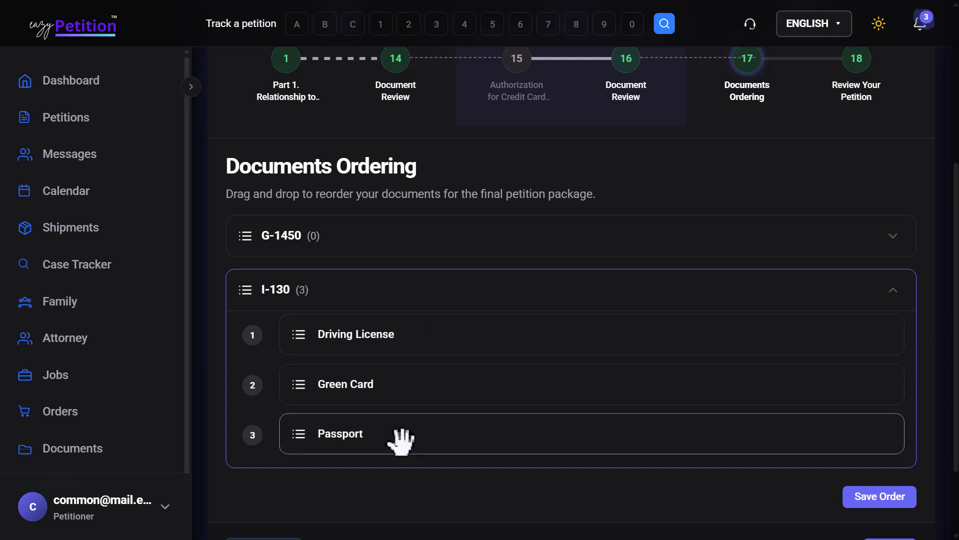
{"action": "left_click_drag", "start_coordinate": [401, 440], "coordinate": [415, 337]}
{"action": "left_click", "coordinate": [894, 499]}
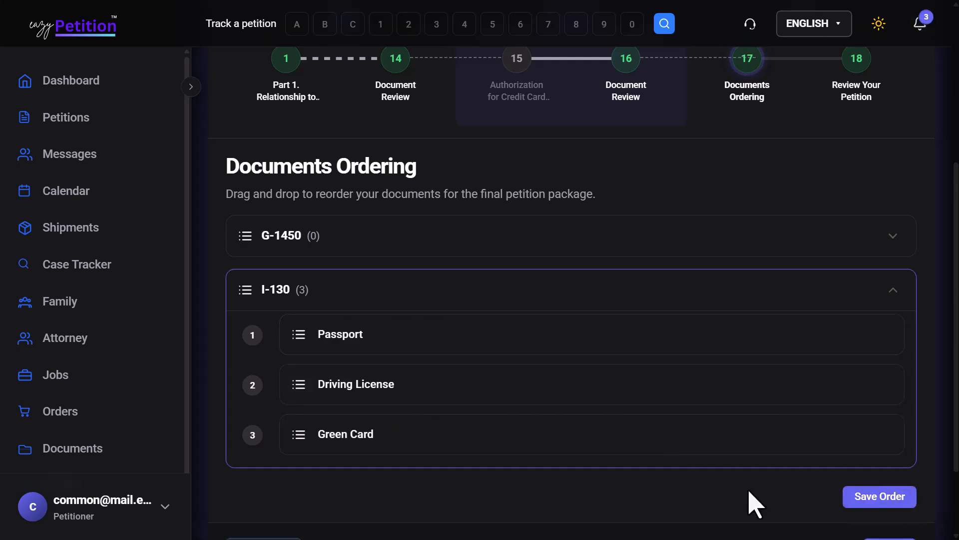
Proceed from Documents Ordering to Review Your Petition and look through the preview of the I-130 filing checklist.
{"action": "scroll", "coordinate": [754, 502], "scroll_direction": "down", "scroll_amount": 2}
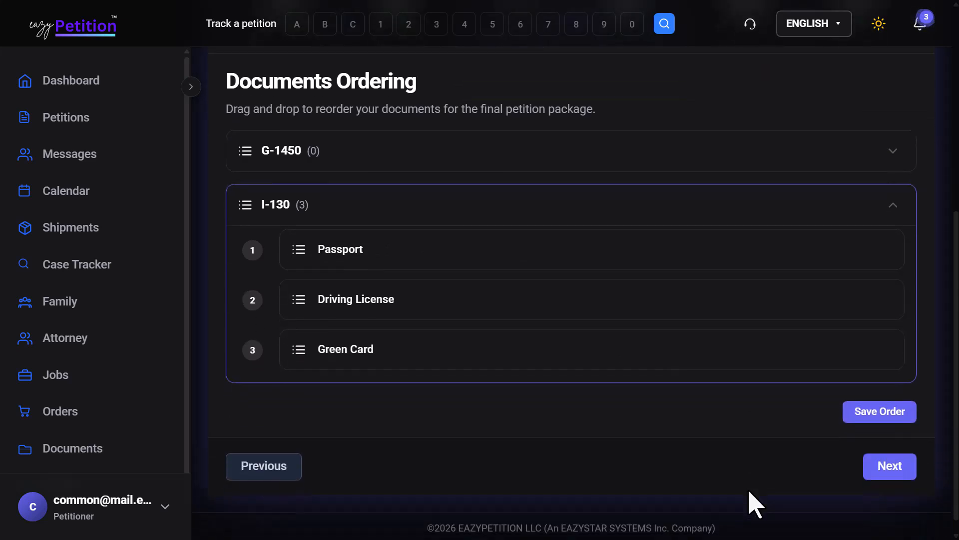
{"action": "left_click", "coordinate": [882, 467]}
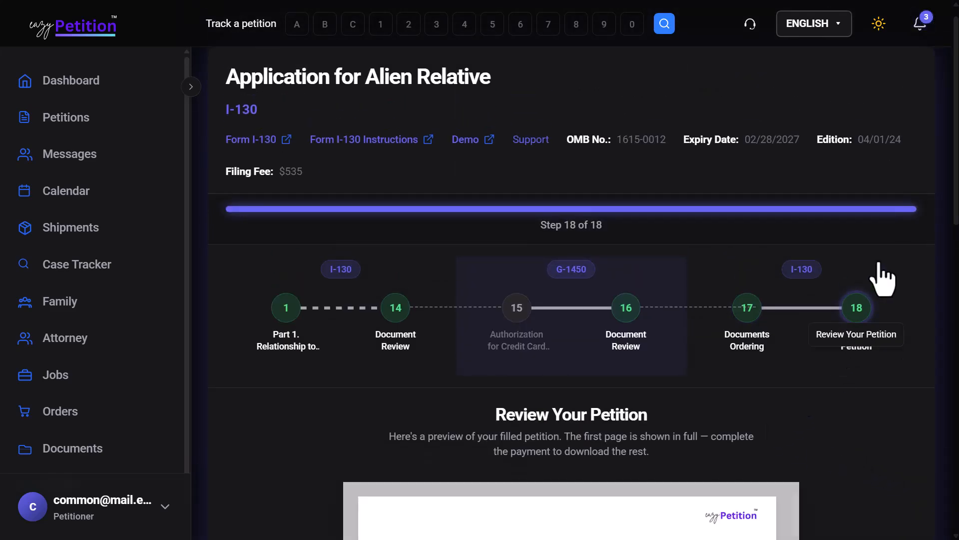
{"action": "scroll", "coordinate": [709, 461], "scroll_direction": "down", "scroll_amount": 1}
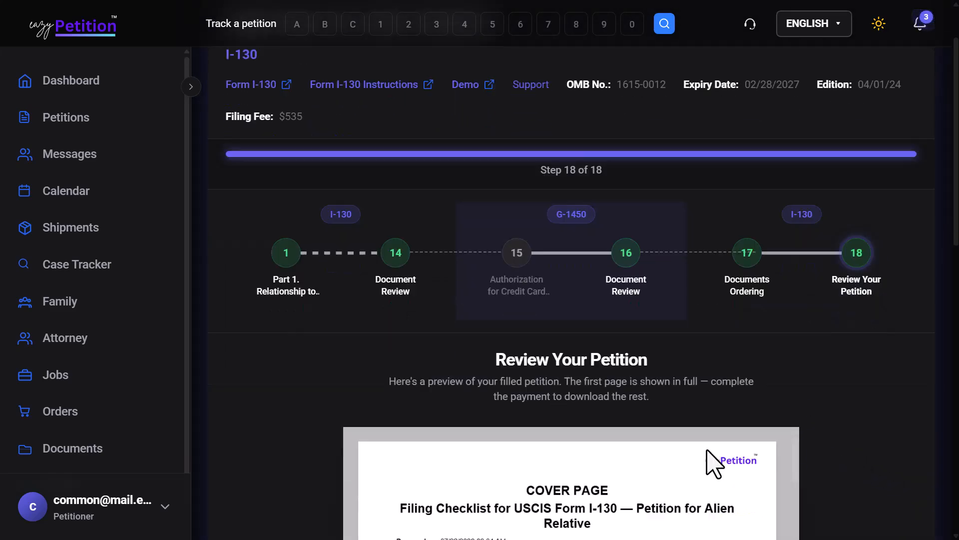
{"action": "scroll", "coordinate": [710, 460], "scroll_direction": "down", "scroll_amount": 3}
{"action": "scroll", "coordinate": [714, 454], "scroll_direction": "down", "scroll_amount": 2}
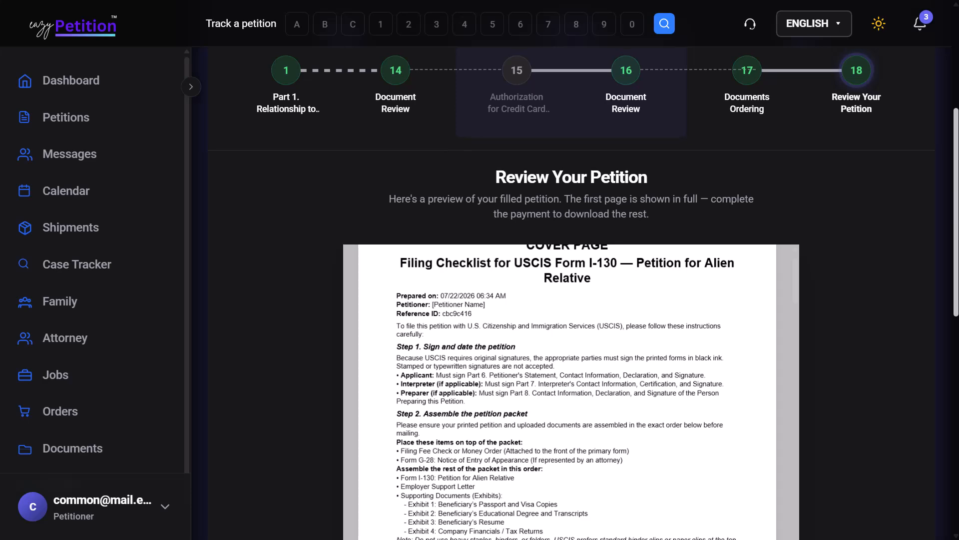
{"action": "scroll", "coordinate": [572, 295], "scroll_direction": "down", "scroll_amount": 10}
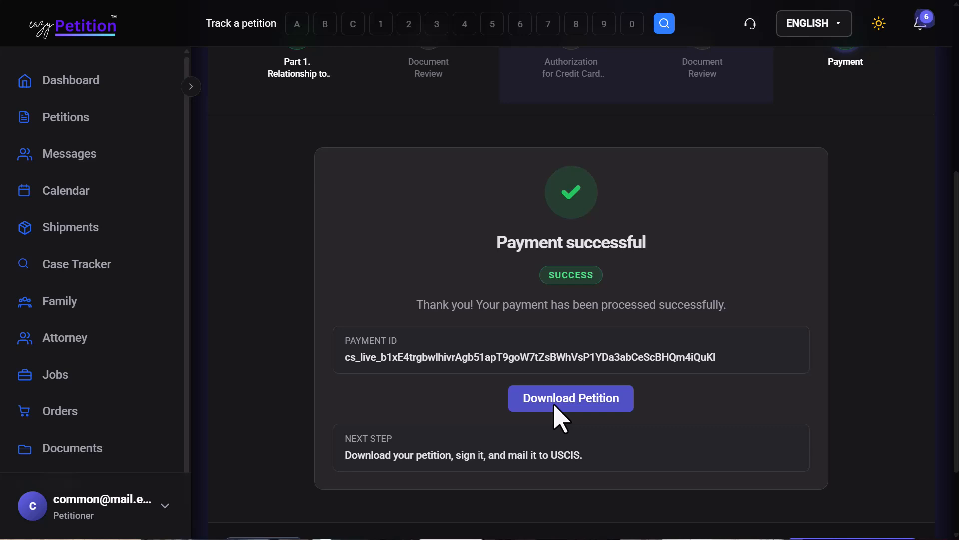
Download the petition and examine the G-1450 filing checklist and authorization form in the PDF.
{"action": "left_click", "coordinate": [557, 410]}
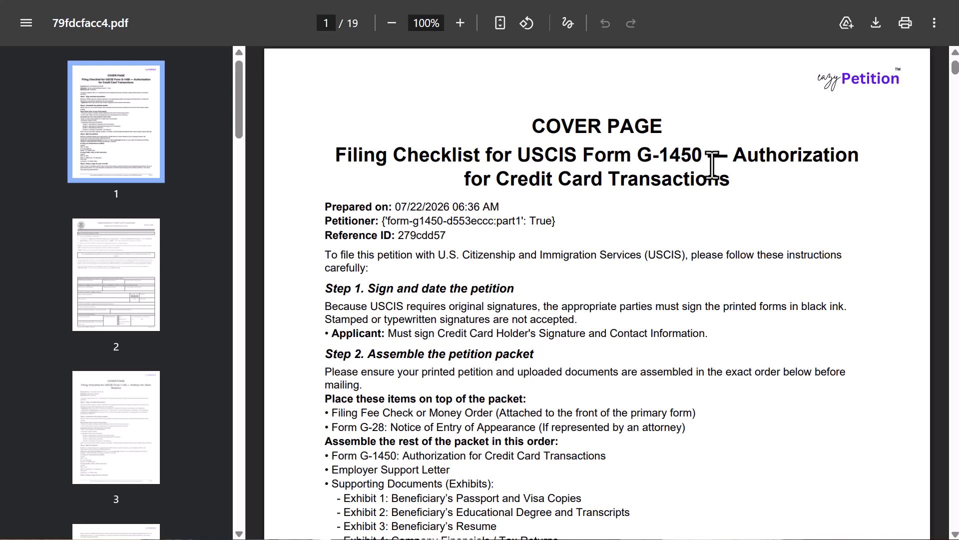
{"action": "scroll", "coordinate": [712, 165], "scroll_direction": "down", "scroll_amount": 15}
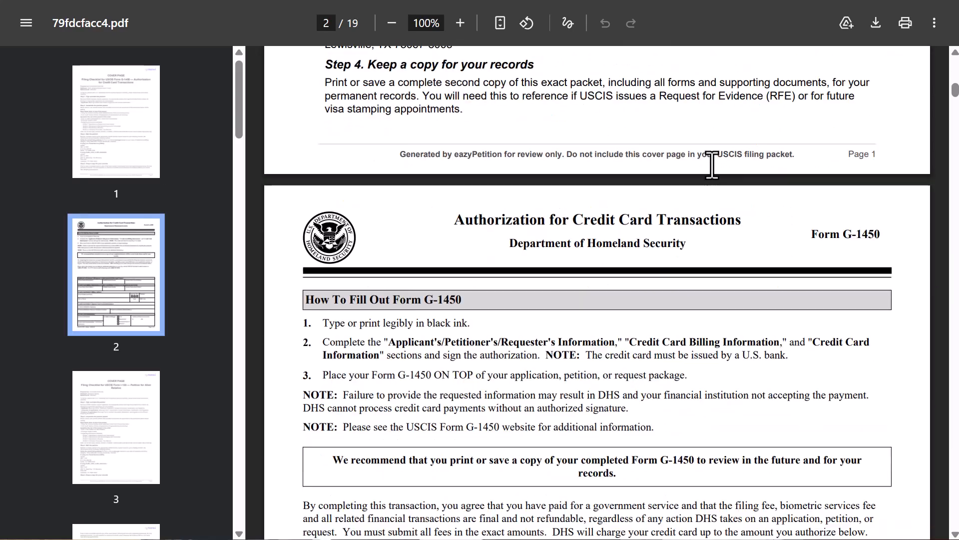
{"action": "scroll", "coordinate": [712, 165], "scroll_direction": "down", "scroll_amount": 6}
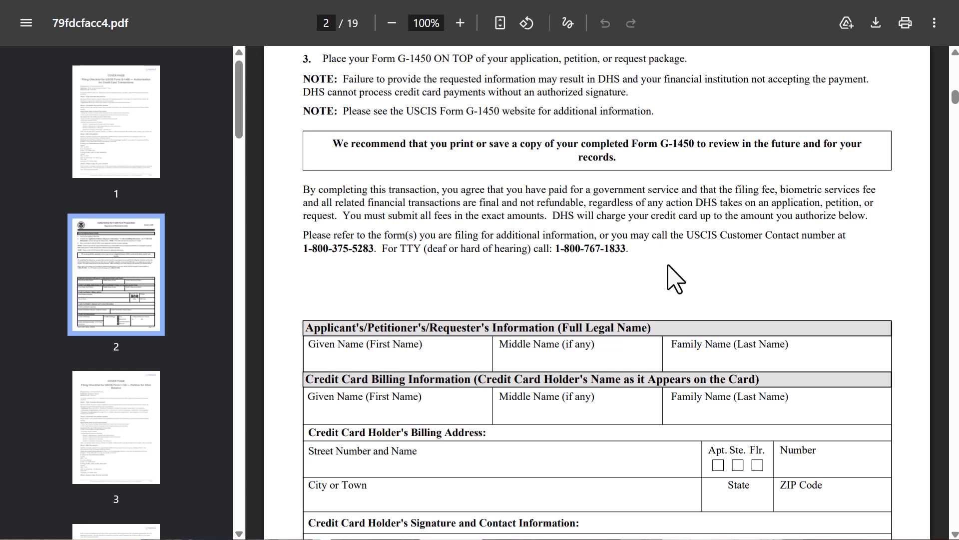
{"action": "scroll", "coordinate": [675, 280], "scroll_direction": "down", "scroll_amount": 3}
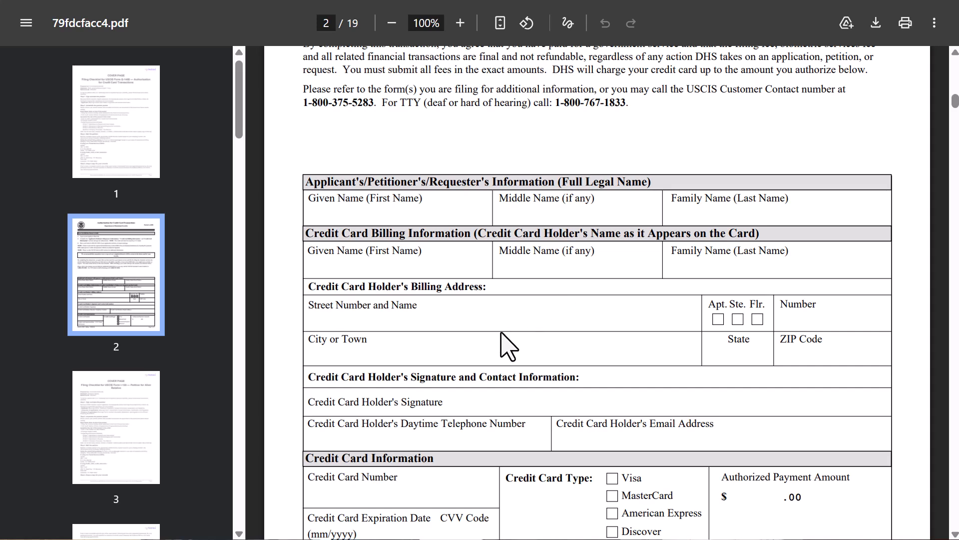
{"action": "scroll", "coordinate": [507, 344], "scroll_direction": "down", "scroll_amount": 8}
{"action": "scroll", "coordinate": [507, 343], "scroll_direction": "down", "scroll_amount": 2}
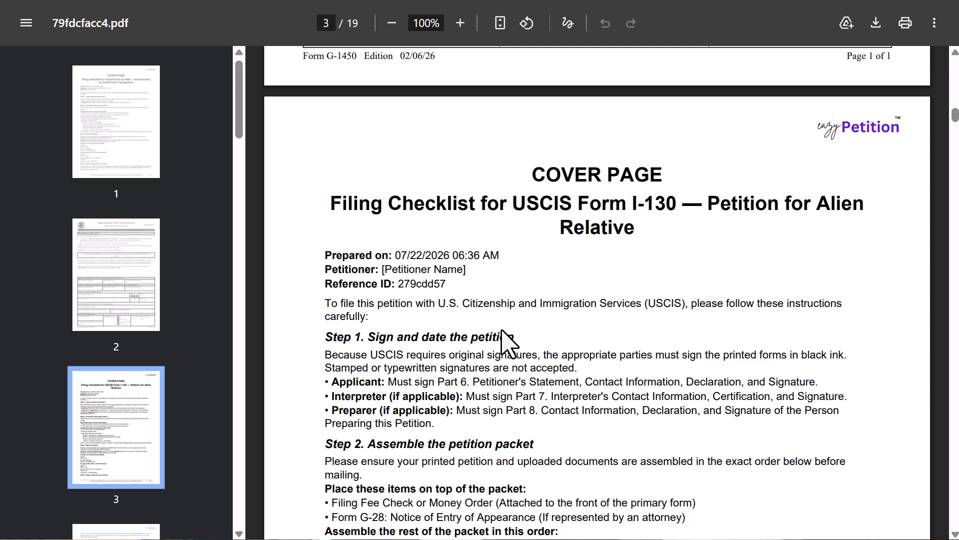
Examine the I-130 filing checklist and the completed form pages through the petitioner's signature, interpreter and preparer sections.
{"action": "scroll", "coordinate": [507, 343], "scroll_direction": "down", "scroll_amount": 7}
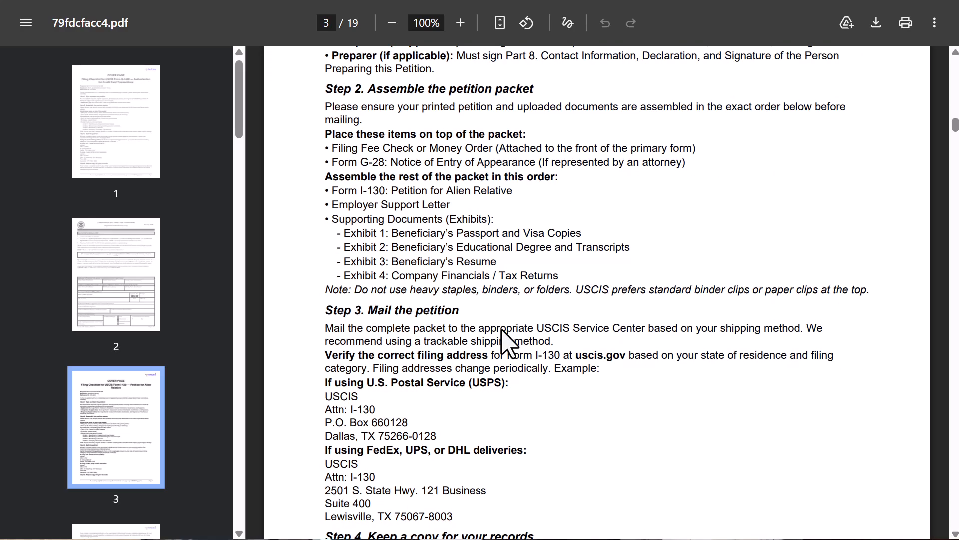
{"action": "scroll", "coordinate": [508, 344], "scroll_direction": "down", "scroll_amount": 8}
{"action": "scroll", "coordinate": [508, 344], "scroll_direction": "down", "scroll_amount": 7}
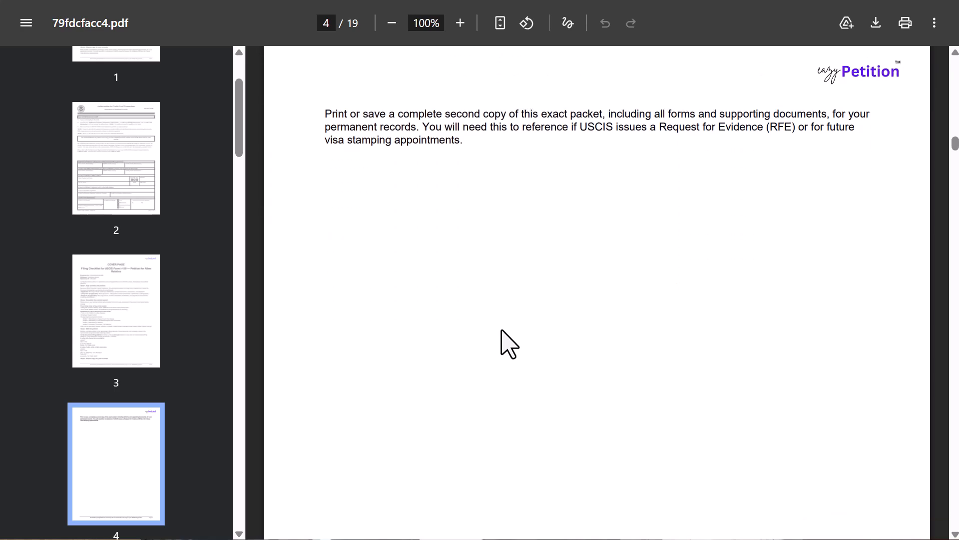
{"action": "scroll", "coordinate": [507, 344], "scroll_direction": "down", "scroll_amount": 10}
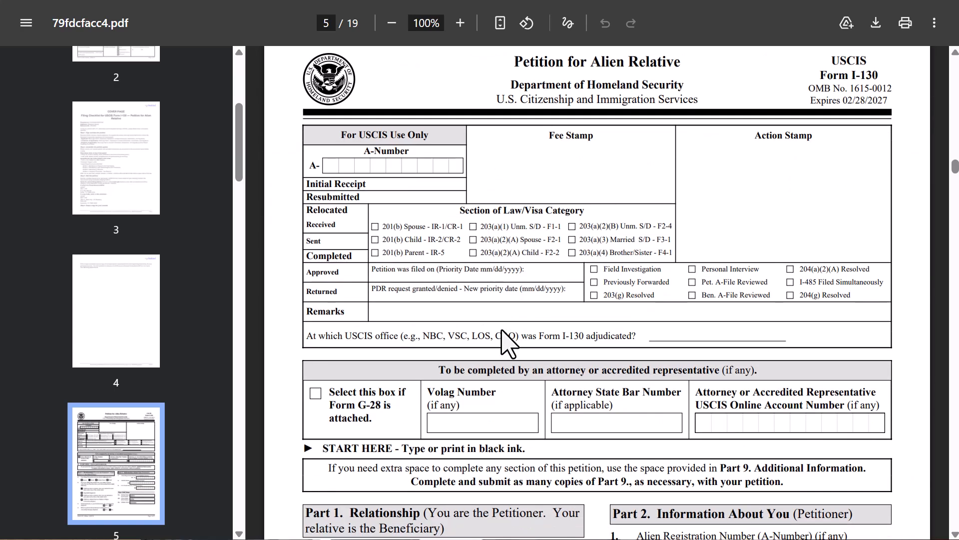
{"action": "scroll", "coordinate": [507, 343], "scroll_direction": "down", "scroll_amount": 5}
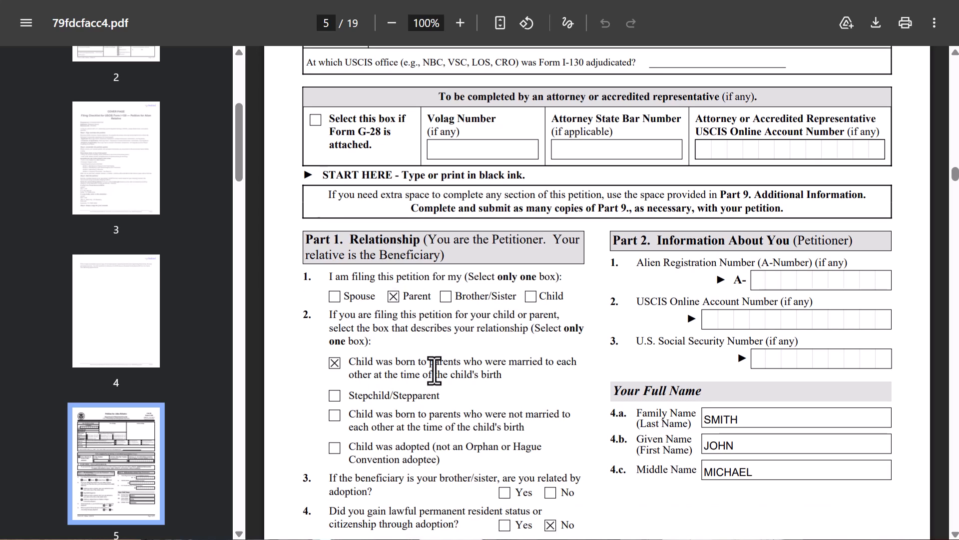
{"action": "scroll", "coordinate": [439, 250], "scroll_direction": "down", "scroll_amount": 15}
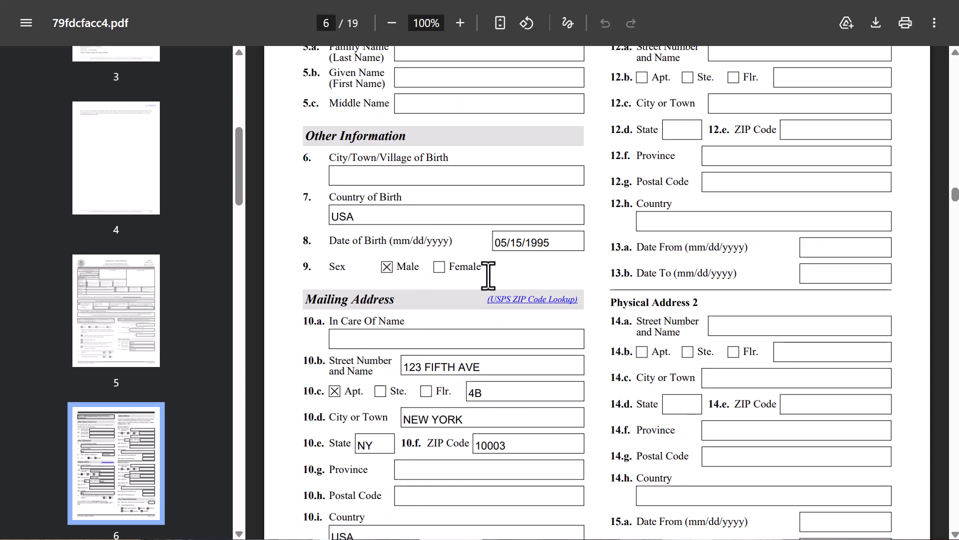
{"action": "scroll", "coordinate": [514, 456], "scroll_direction": "down", "scroll_amount": 20}
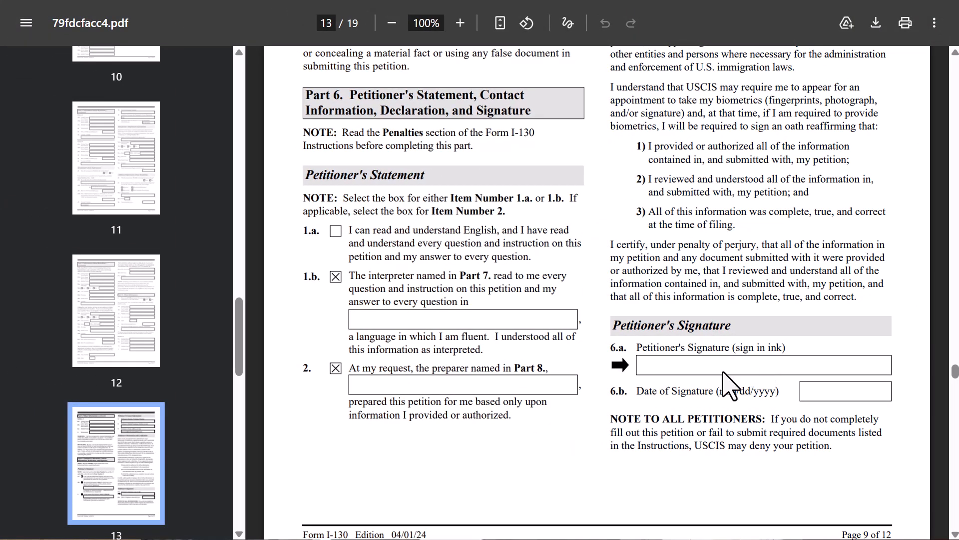
{"action": "scroll", "coordinate": [515, 449], "scroll_direction": "down", "scroll_amount": 20}
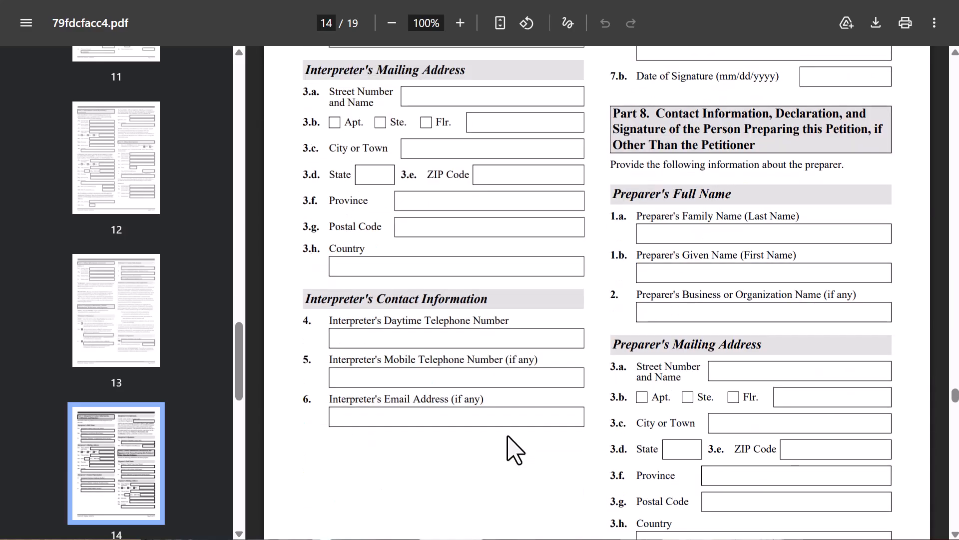
Check the passport, driver license and green card copies attached at the end of the petition PDF.
{"action": "scroll", "coordinate": [514, 450], "scroll_direction": "down", "scroll_amount": 15}
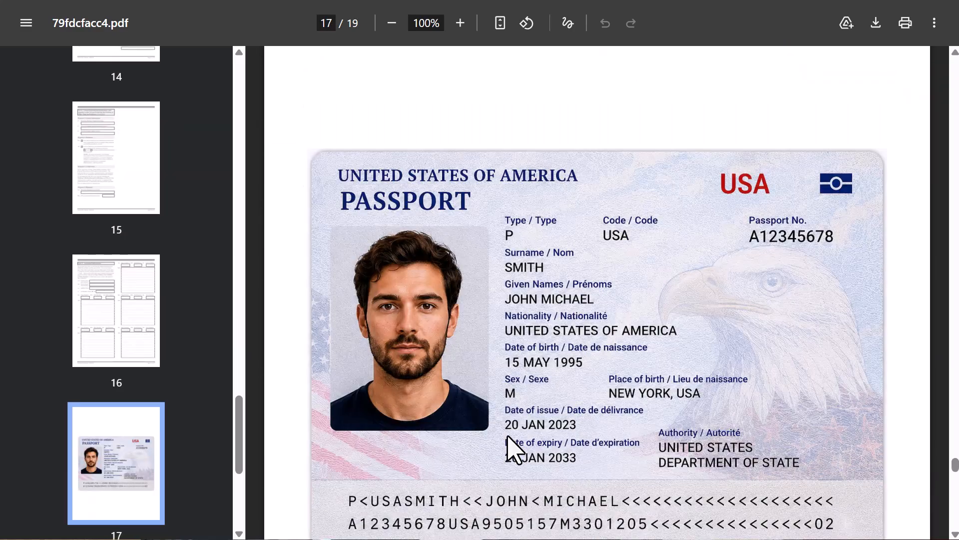
{"action": "scroll", "coordinate": [515, 450], "scroll_direction": "up", "scroll_amount": 1}
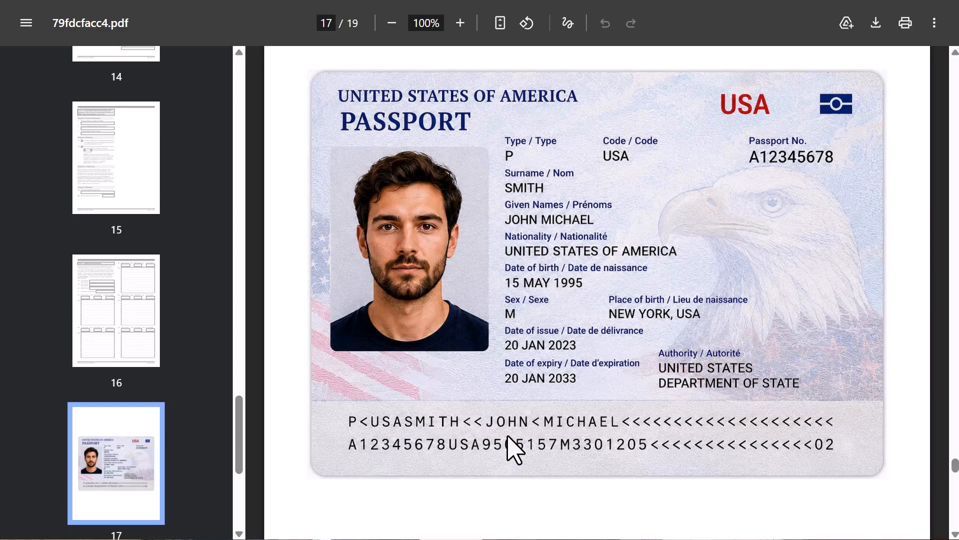
{"action": "scroll", "coordinate": [580, 352], "scroll_direction": "down", "scroll_amount": 20}
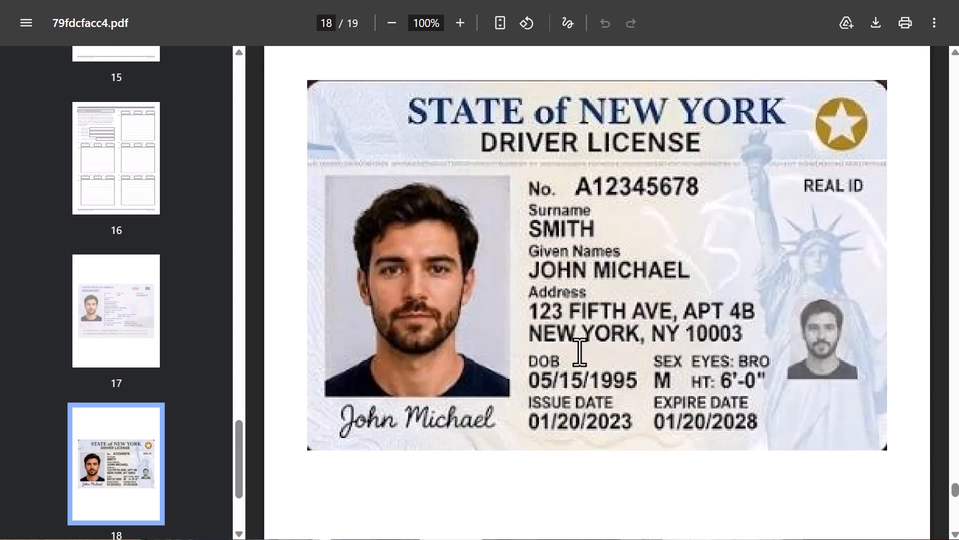
{"action": "scroll", "coordinate": [580, 352], "scroll_direction": "down", "scroll_amount": 15}
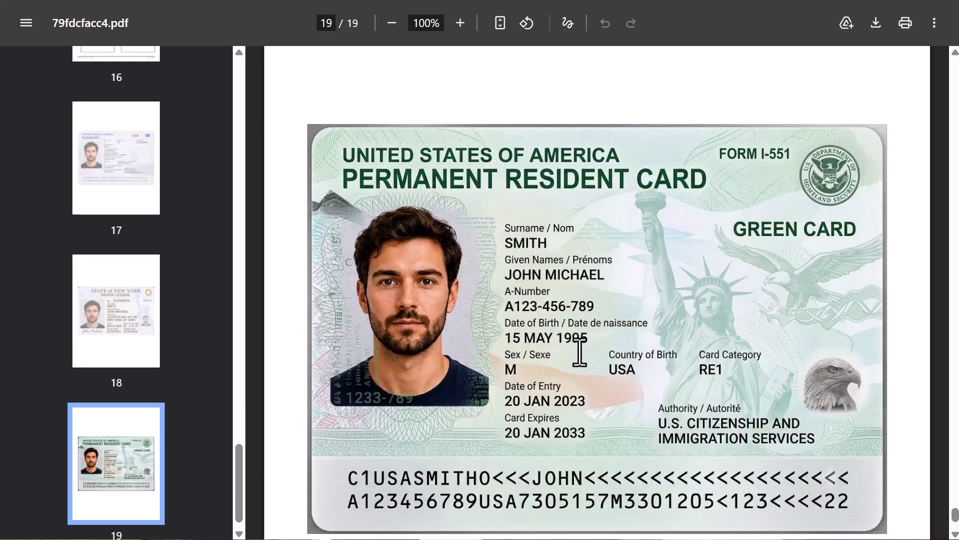
{"action": "scroll", "coordinate": [579, 352], "scroll_direction": "down", "scroll_amount": 3}
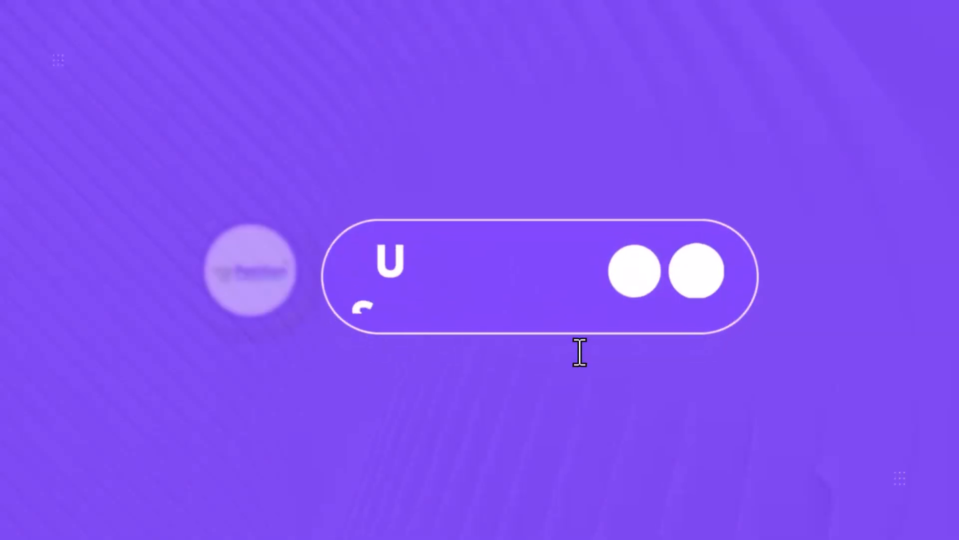